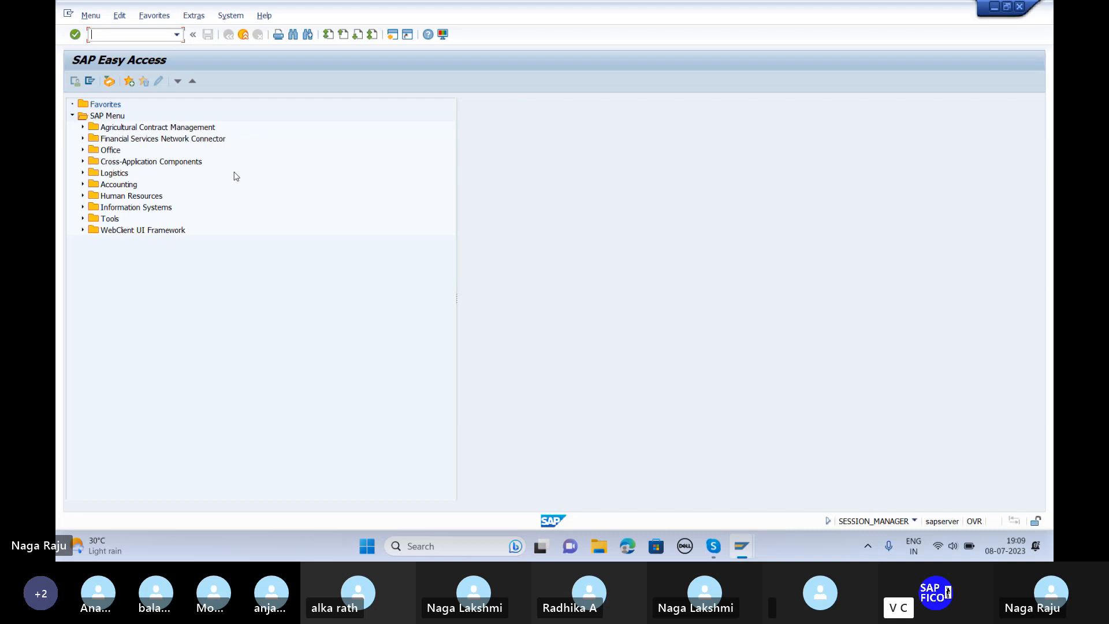
# Step: Run FS00 for G/L account maintenance, which triggers a connection-reset error dialog
pyautogui.write('fs00')
pyautogui.press('Return')
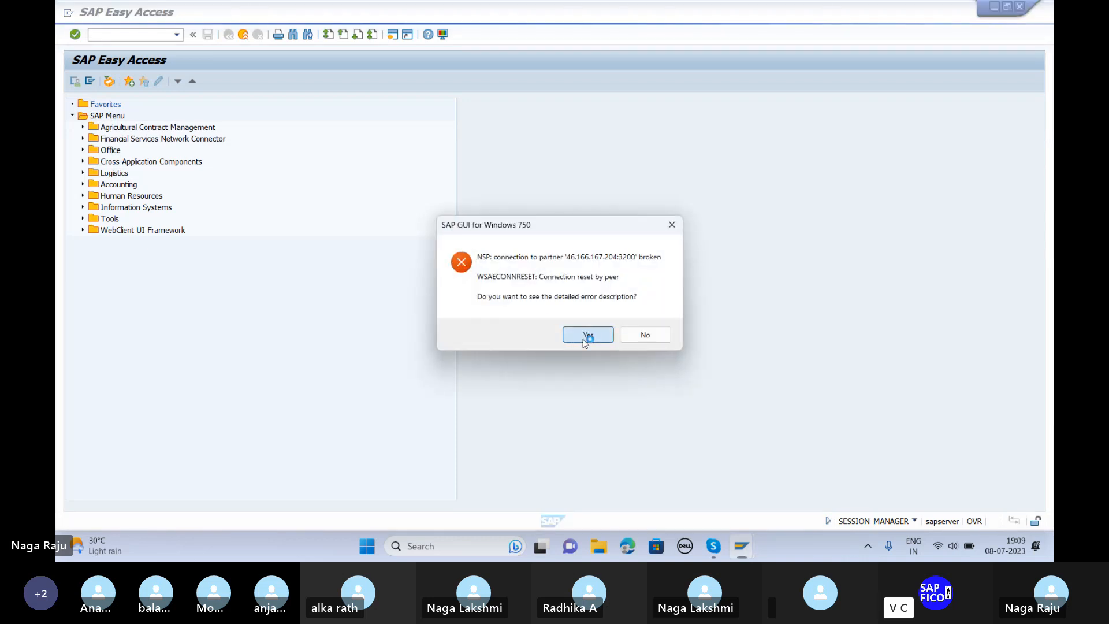
# Step: Dismiss the connection error and log back on to ECC EHP8 client 800, ending other logons
pyautogui.click(585, 338)
pyautogui.click(657, 385)
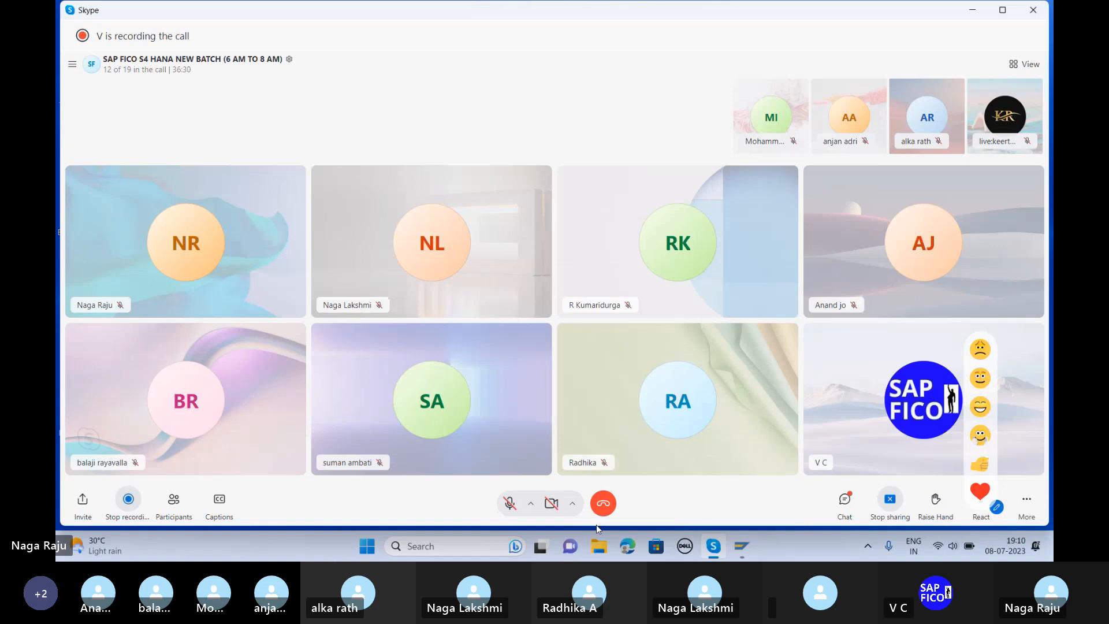
pyautogui.click(742, 546)
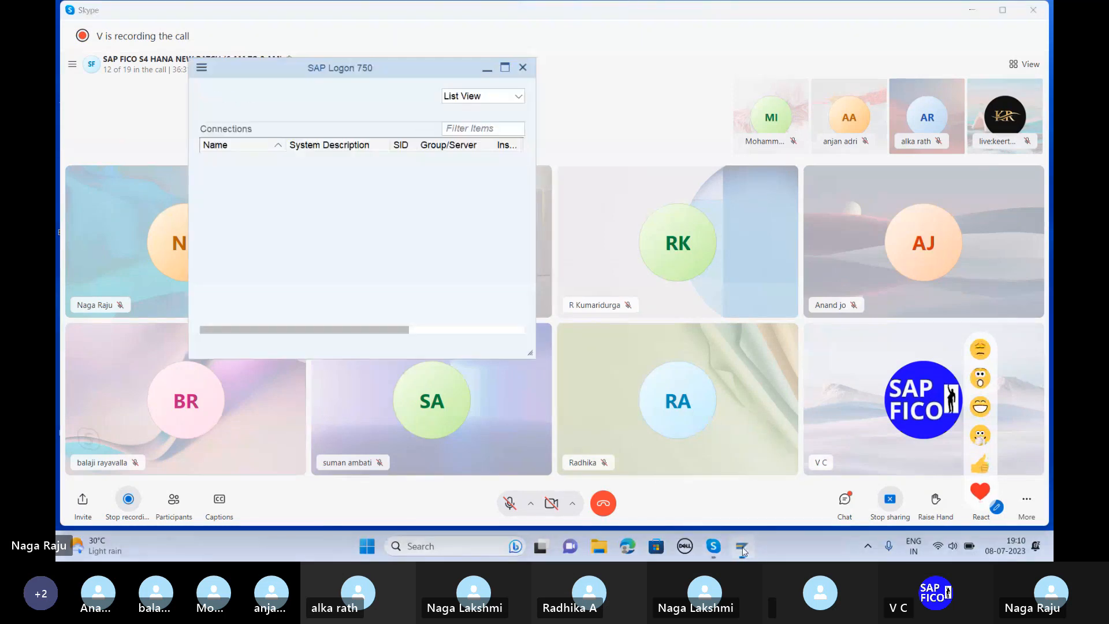
pyautogui.doubleClick(280, 158)
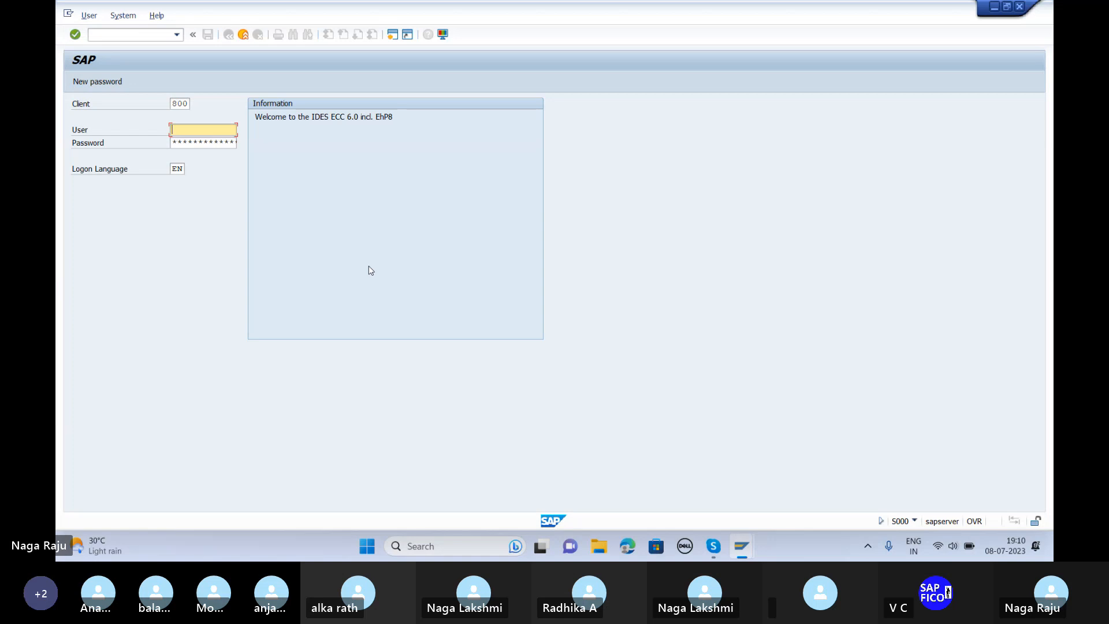
pyautogui.press('Tab')
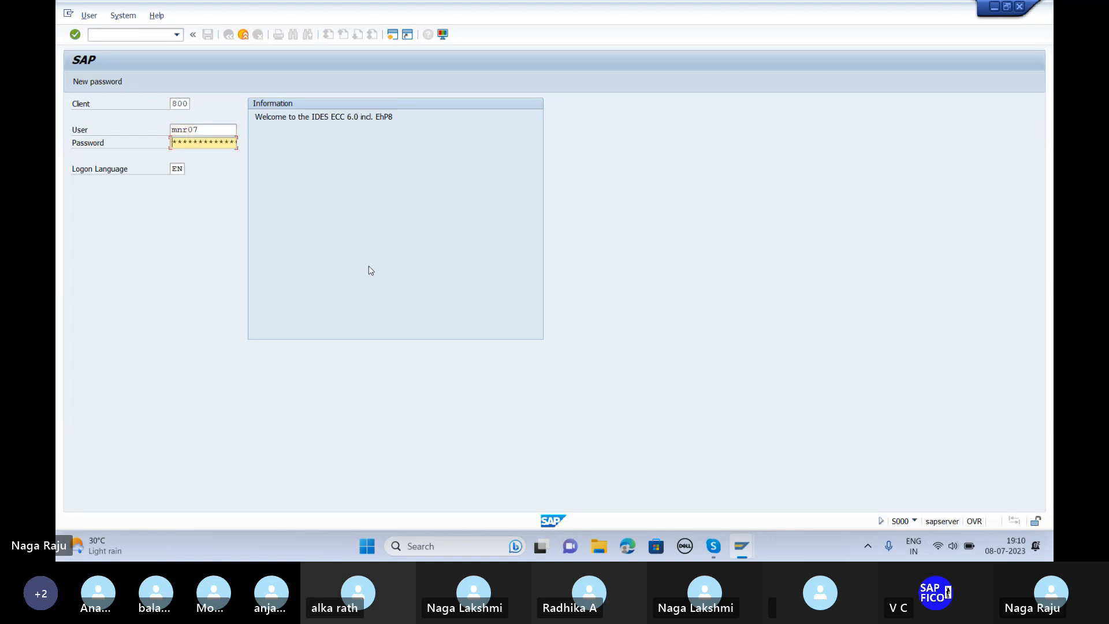
pyautogui.press('Return')
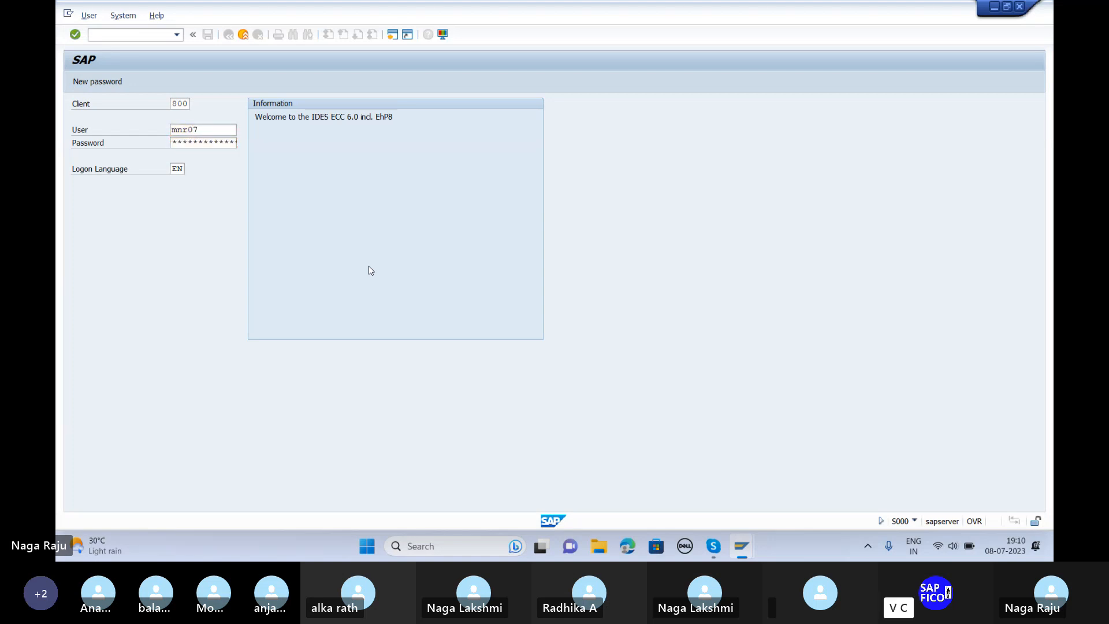
pyautogui.click(144, 347)
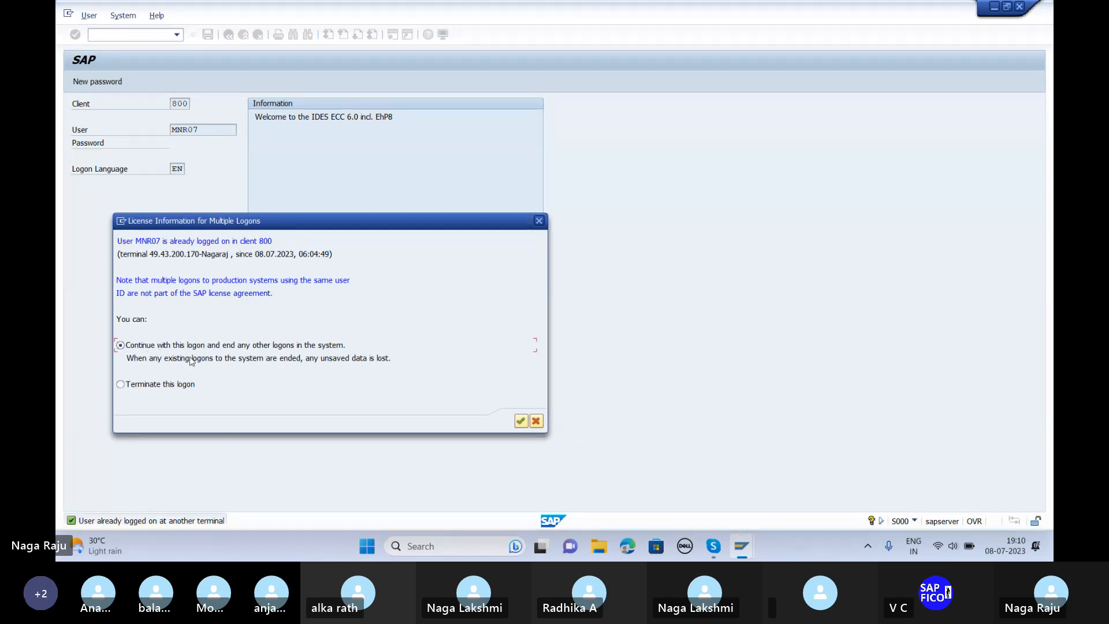
pyautogui.click(521, 421)
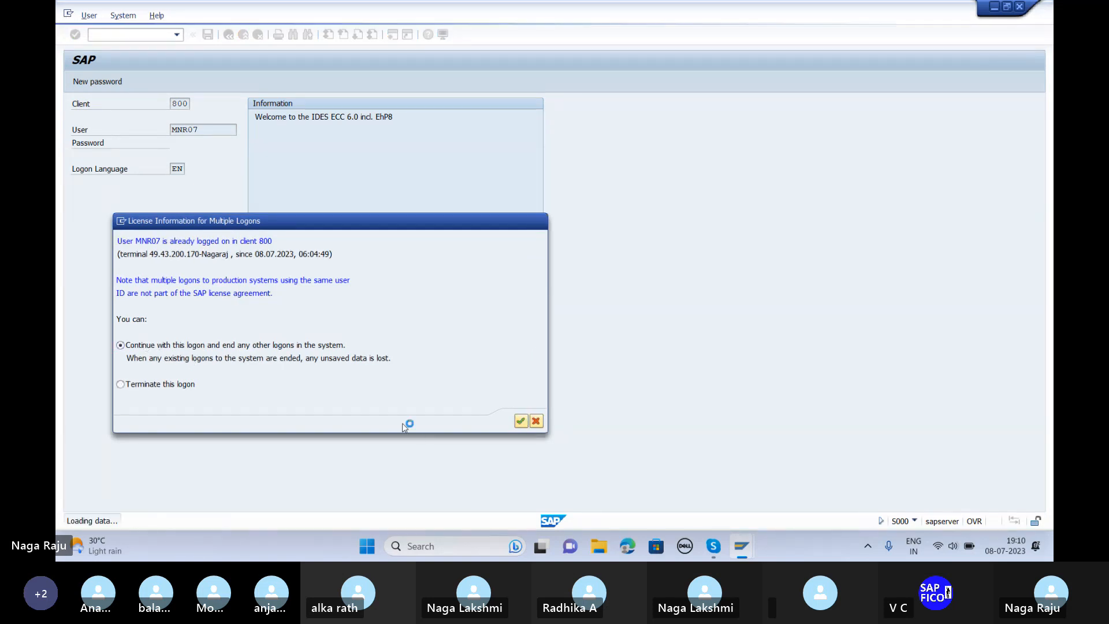
# Step: Open FS00 for company code TPPL and select 000604 Balance SHeet Adjust under Current Liabilites
pyautogui.write('fs00')
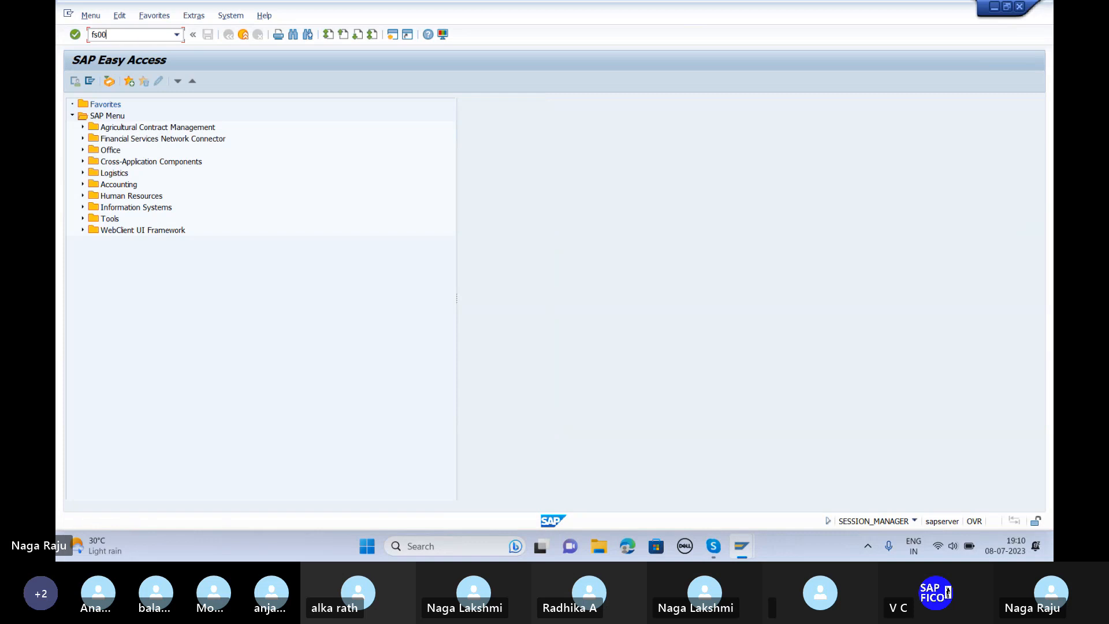
pyautogui.press('Return')
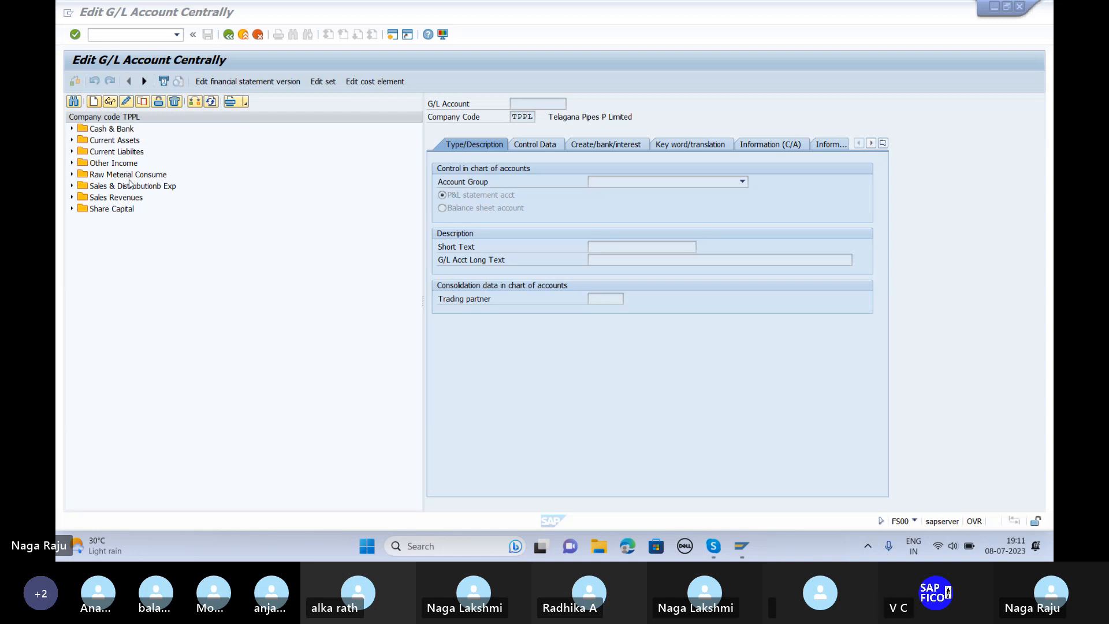
pyautogui.click(73, 151)
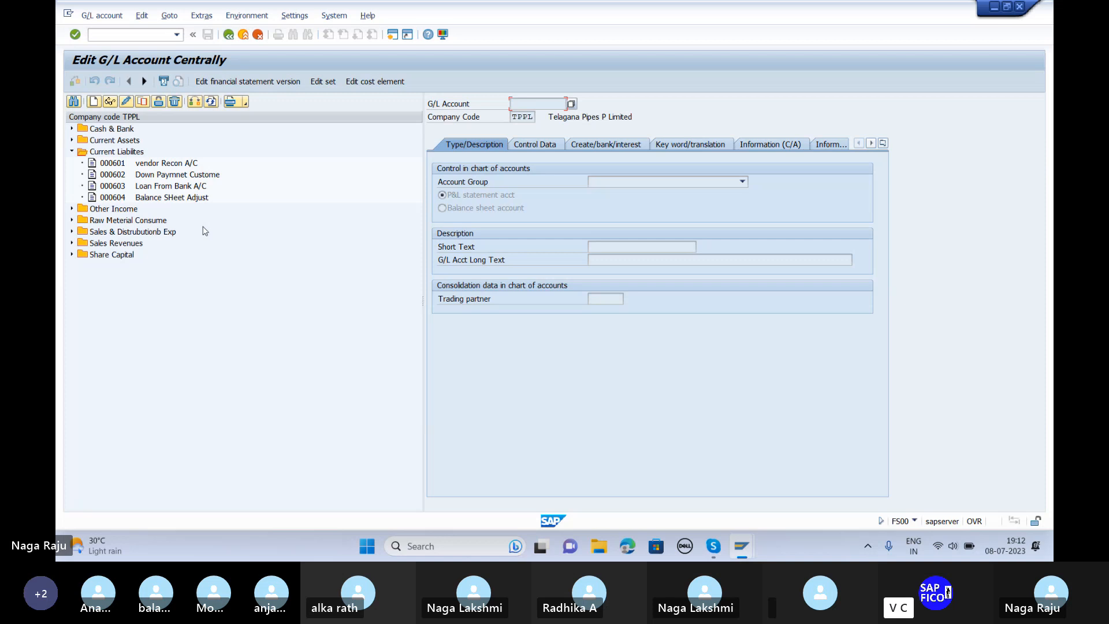
pyautogui.click(189, 198)
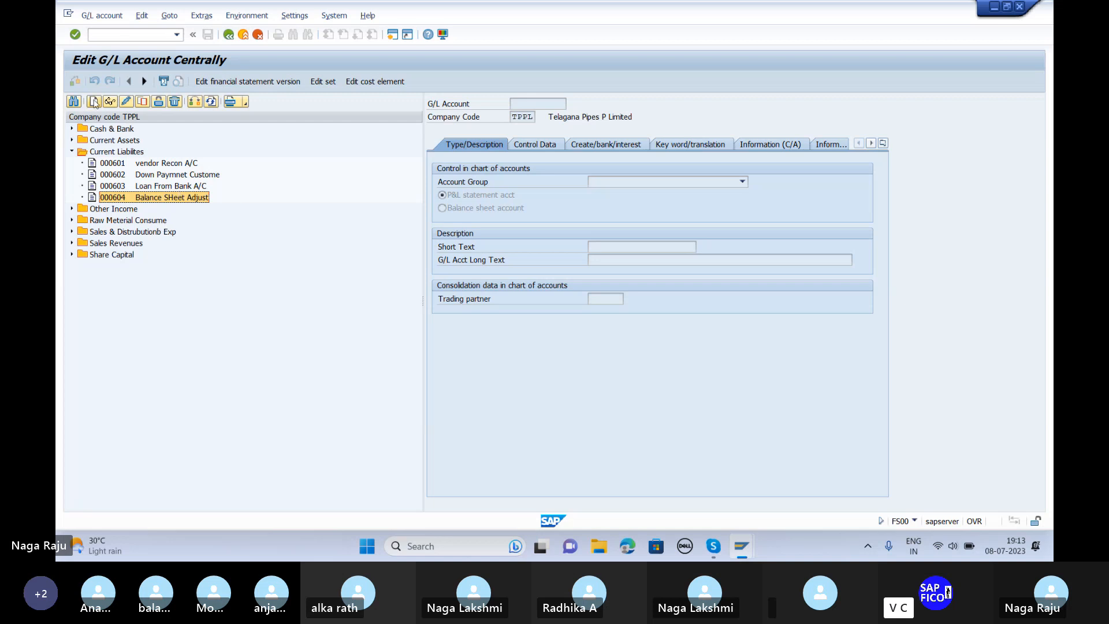
# Step: Return to SAP Easy Access with /n and start OBA1 for automatic posting procedures
pyautogui.click(113, 34)
pyautogui.write('/n')
pyautogui.press('Return')
pyautogui.write('oba1')
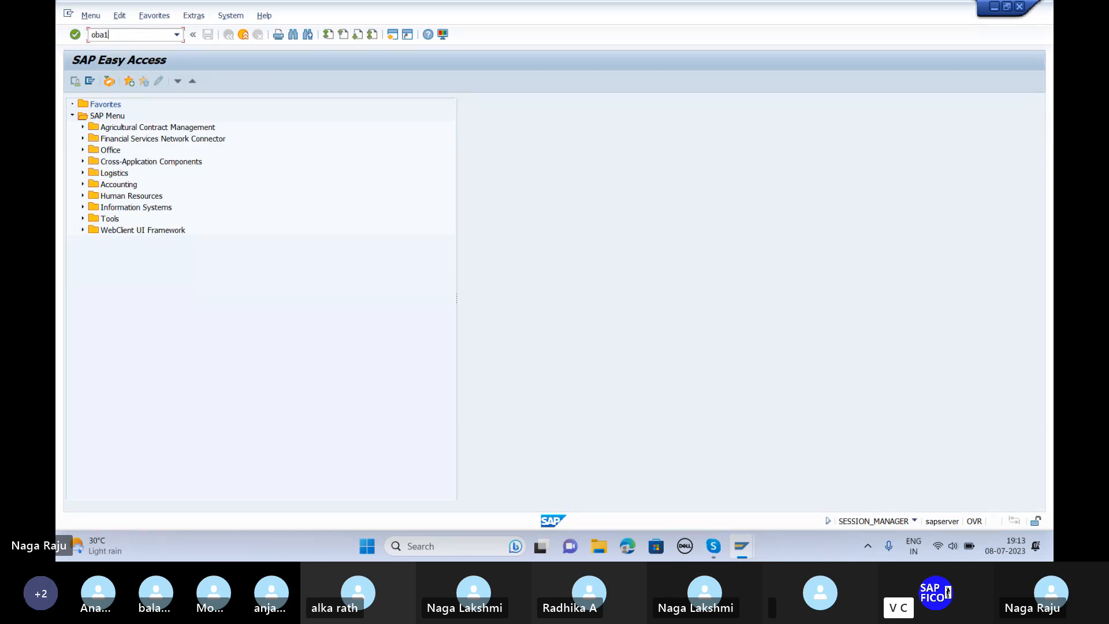
pyautogui.press('Return')
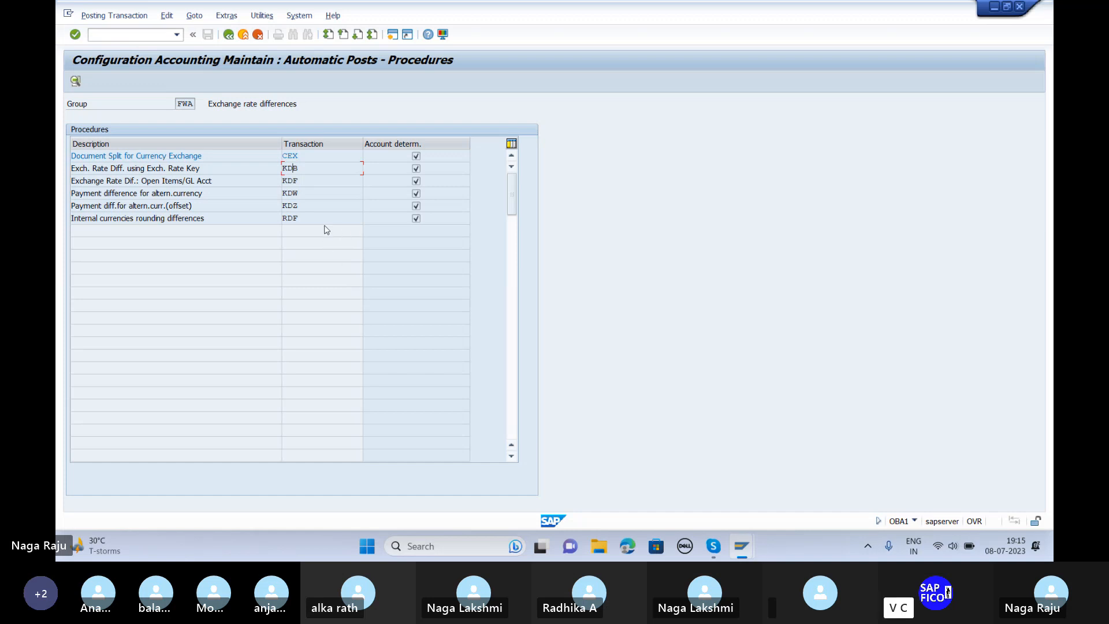
# Step: Open the KDB procedure's accounts for chart of accounts TPOC and valuation area TP
pyautogui.doubleClick(292, 168)
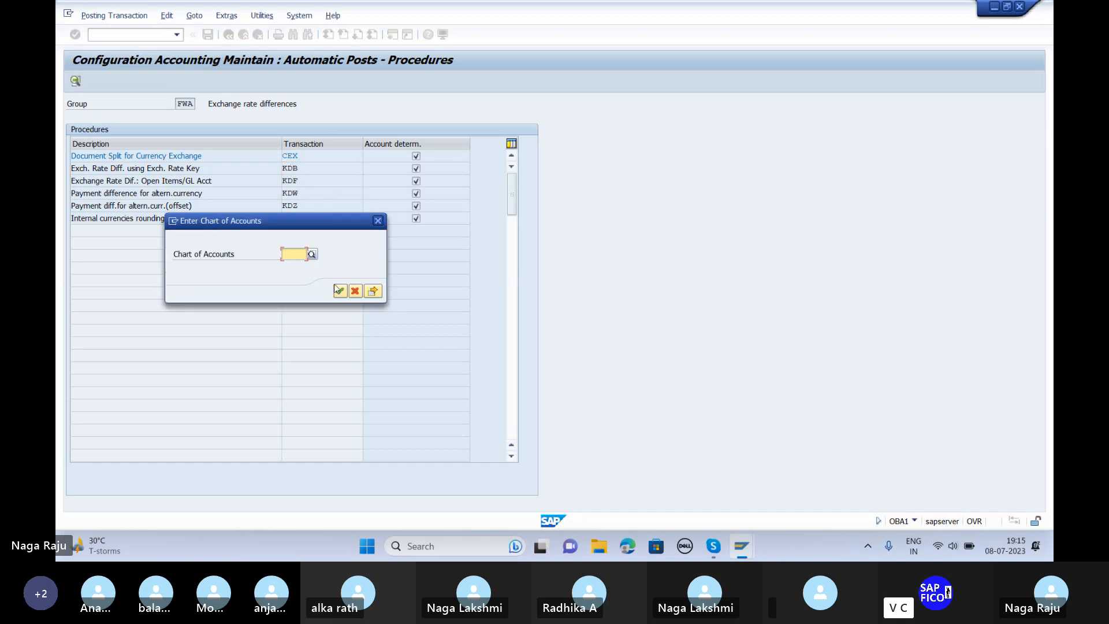
pyautogui.write('TPOC')
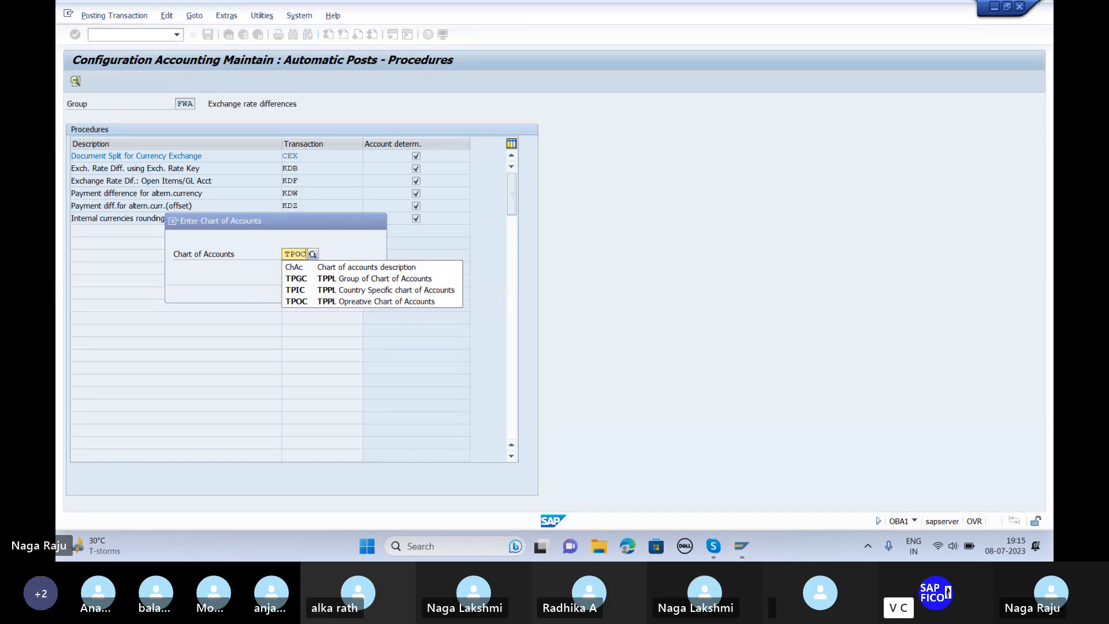
pyautogui.click(305, 283)
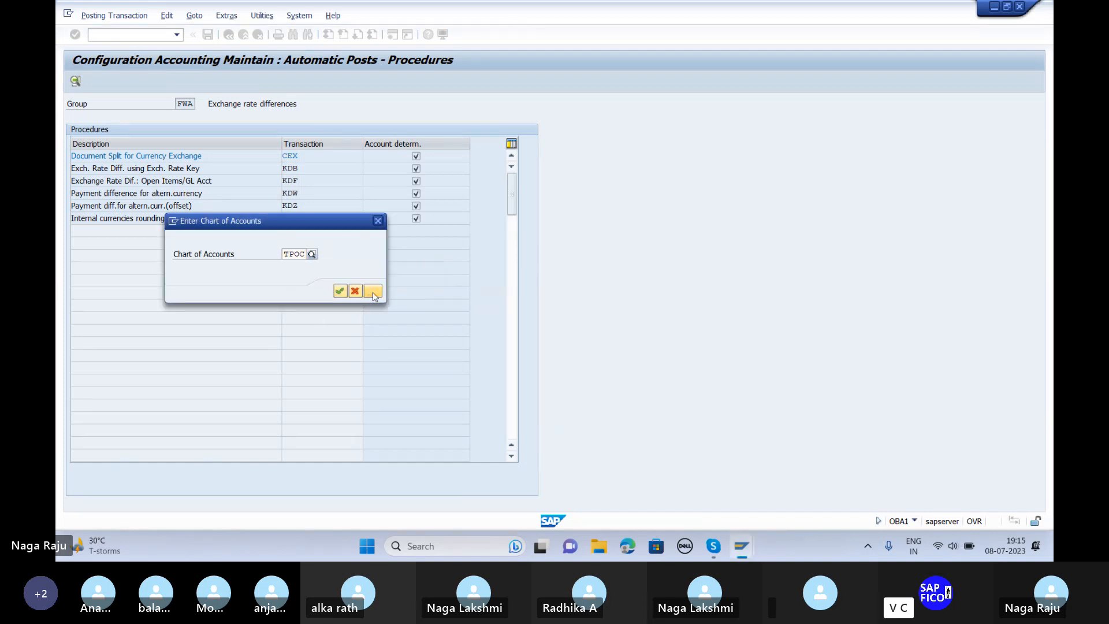
pyautogui.click(373, 291)
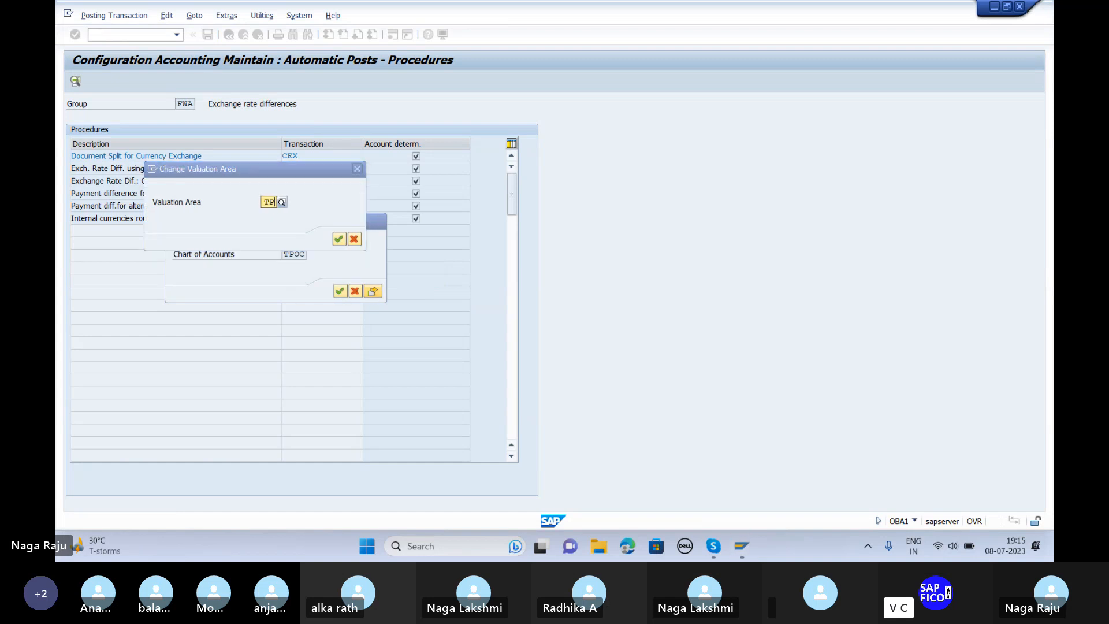
pyautogui.write('TP')
pyautogui.press('Return')
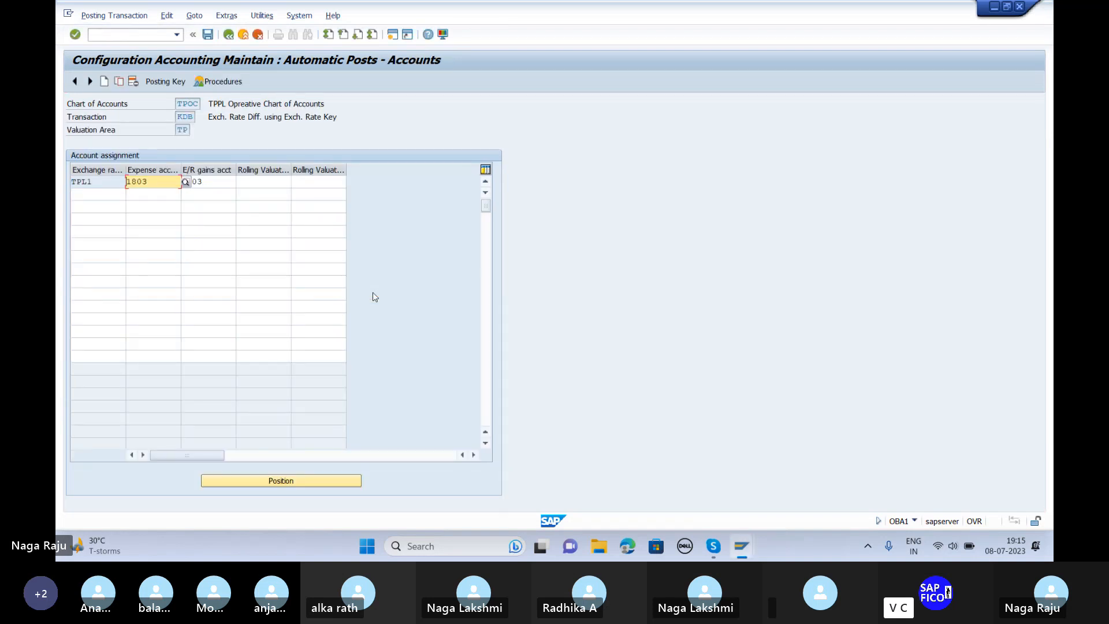
# Step: Add a new row for exchange rate type TPL2 in the KDB account table
pyautogui.click(151, 228)
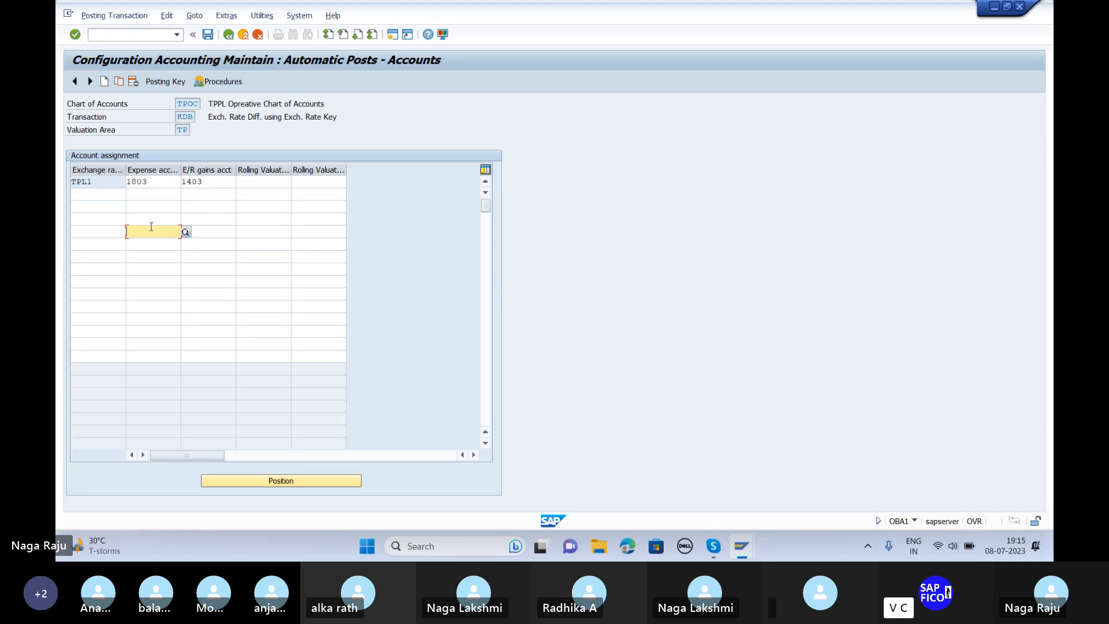
pyautogui.click(102, 195)
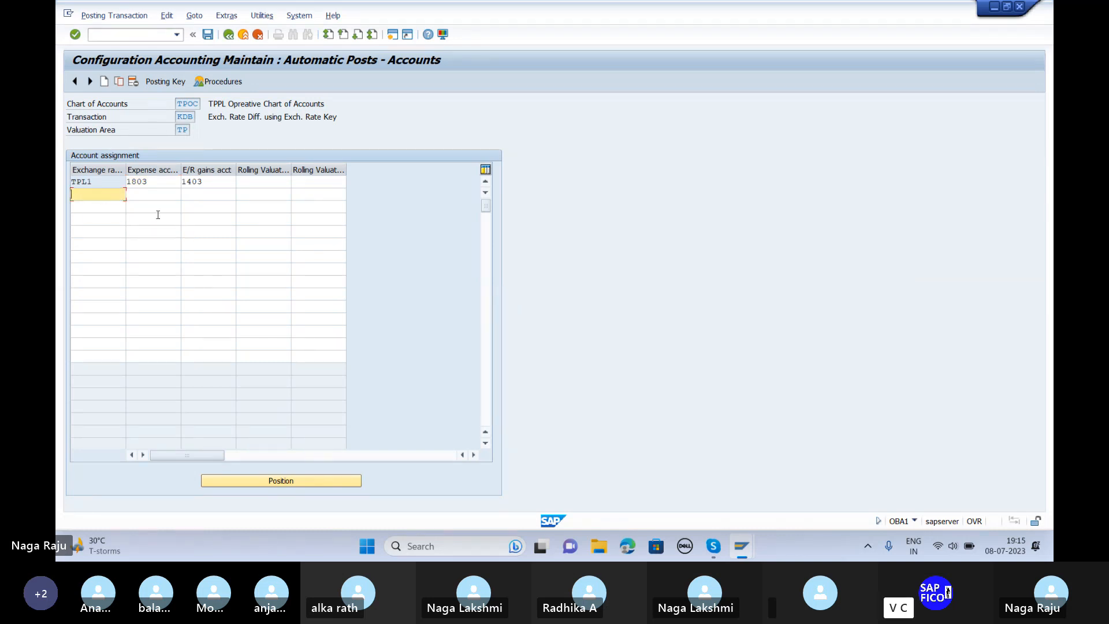
pyautogui.write('TPL2')
pyautogui.press('Tab')
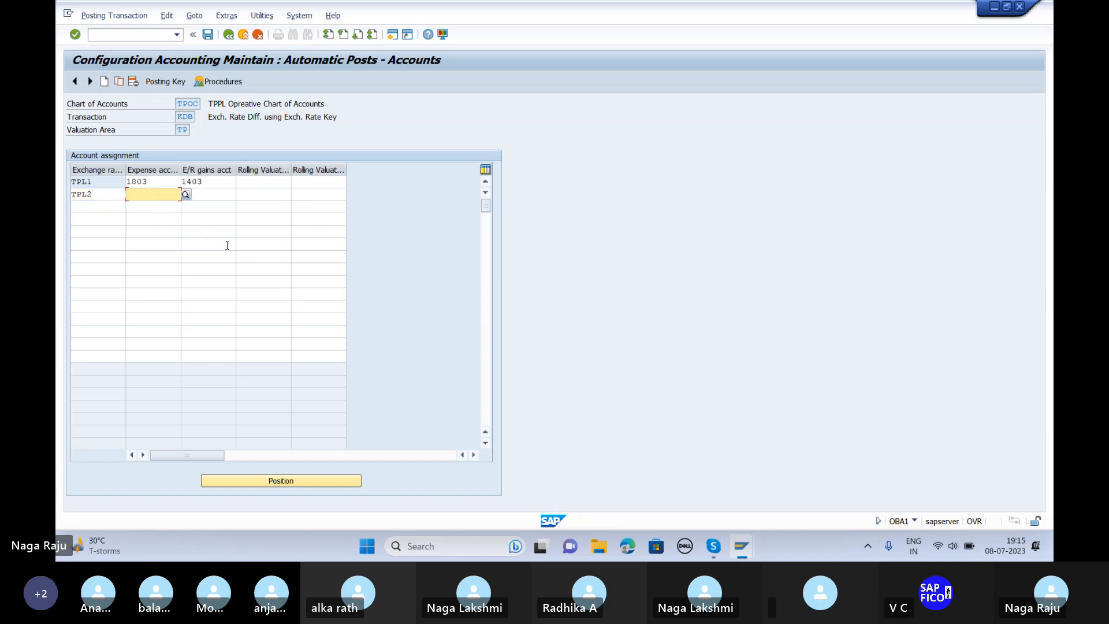
pyautogui.click(711, 552)
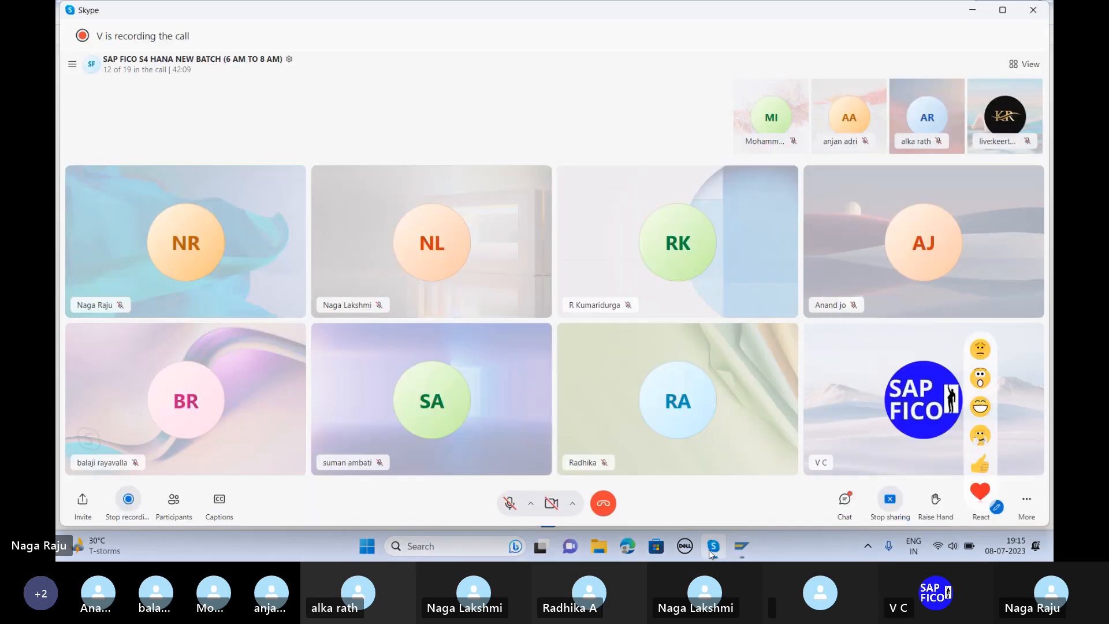
pyautogui.click(841, 500)
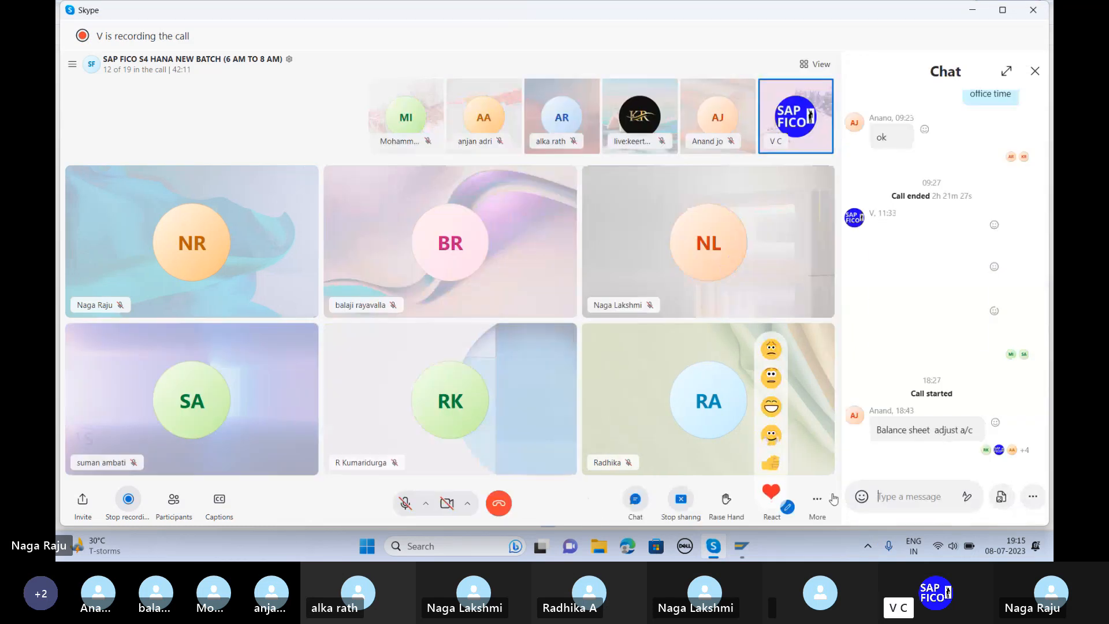
pyautogui.hotkey('alt', 'Tab')
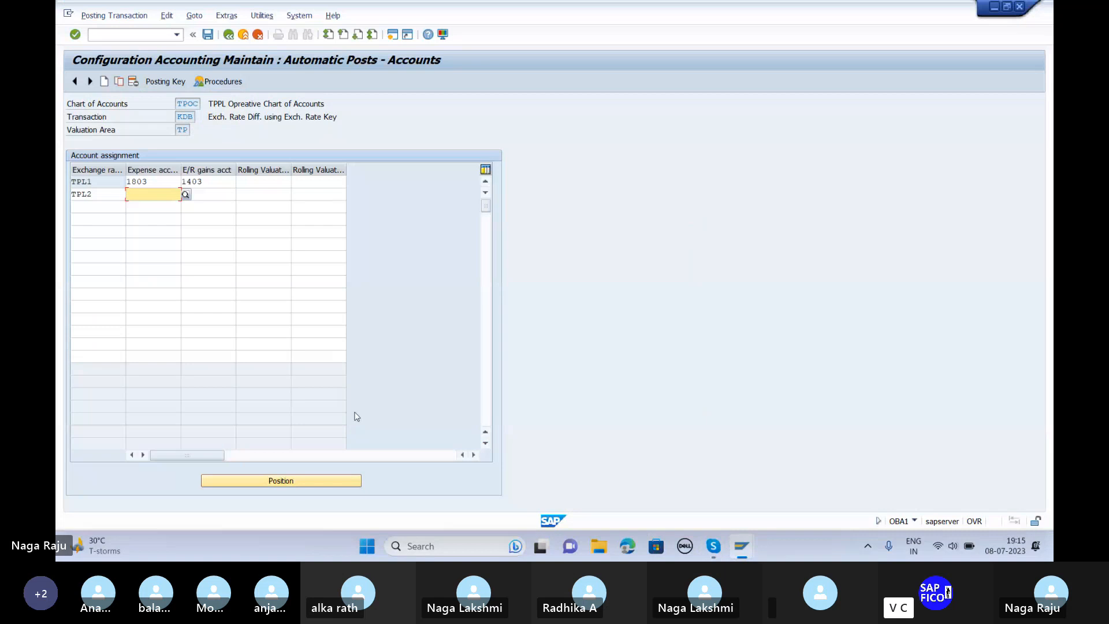
pyautogui.click(958, 99)
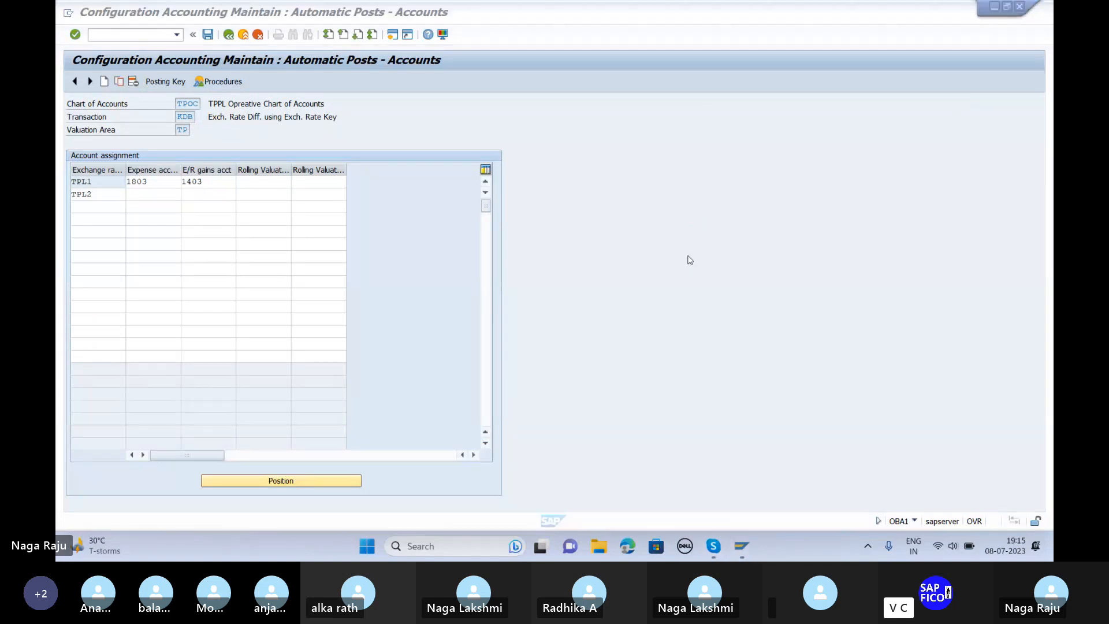
# Step: Assign expense account 1803 and gains account 1403 to TPL2 and save
pyautogui.click(137, 193)
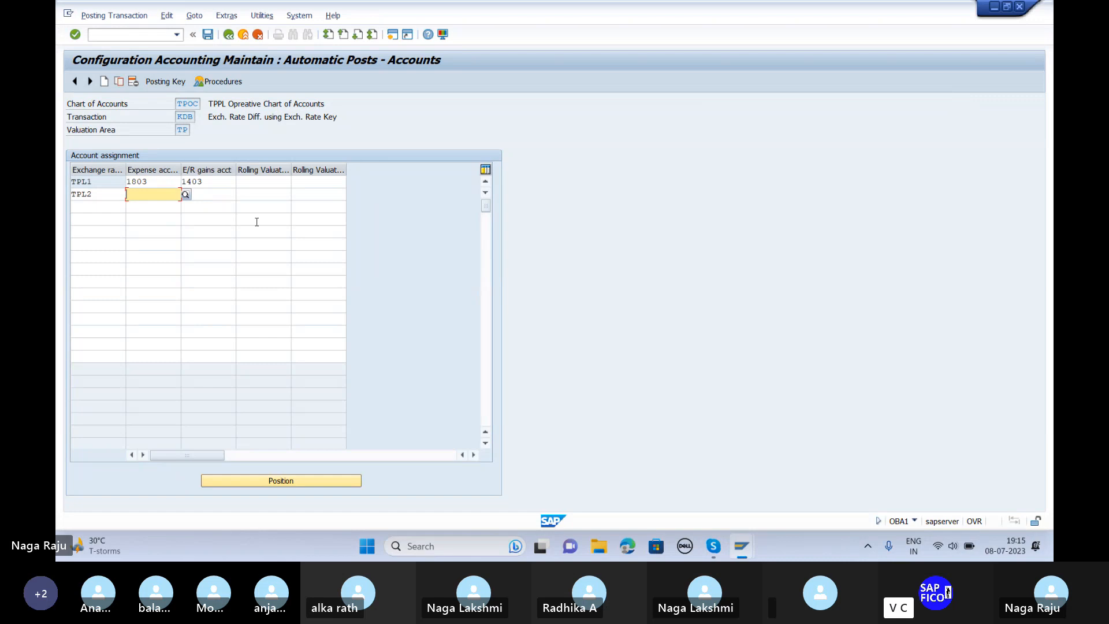
pyautogui.write('1803')
pyautogui.press('Tab')
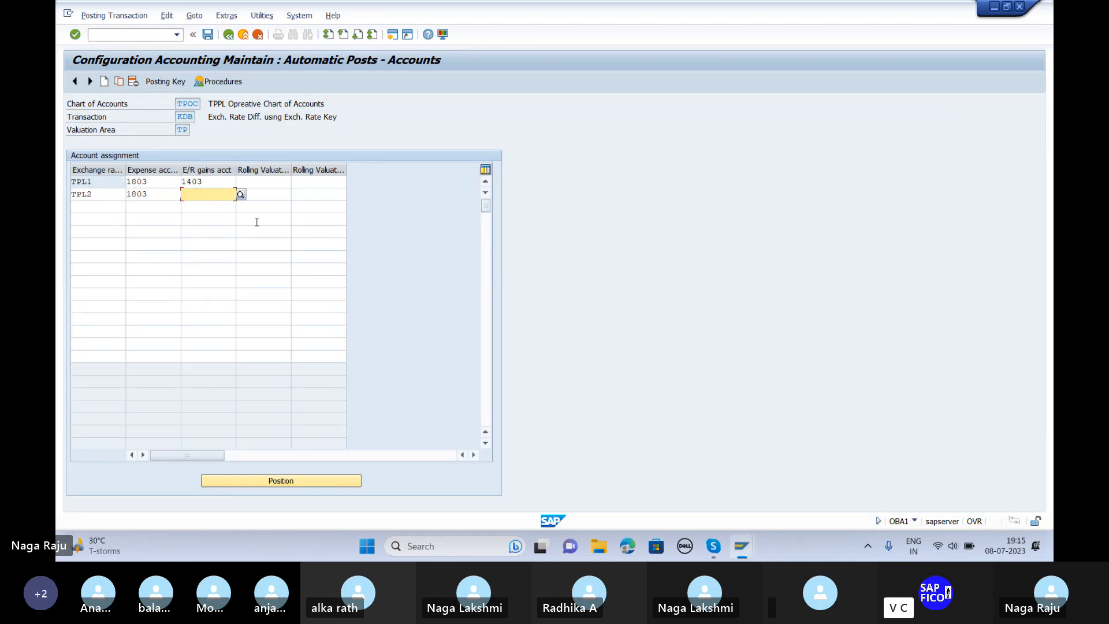
pyautogui.write('1403')
pyautogui.press('Return')
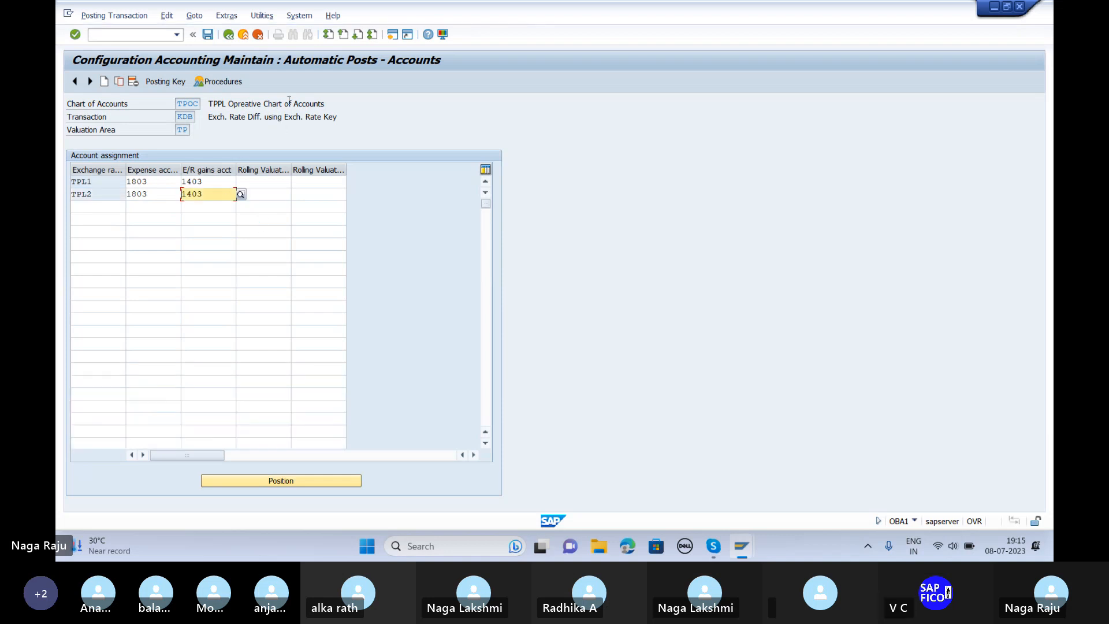
pyautogui.click(208, 35)
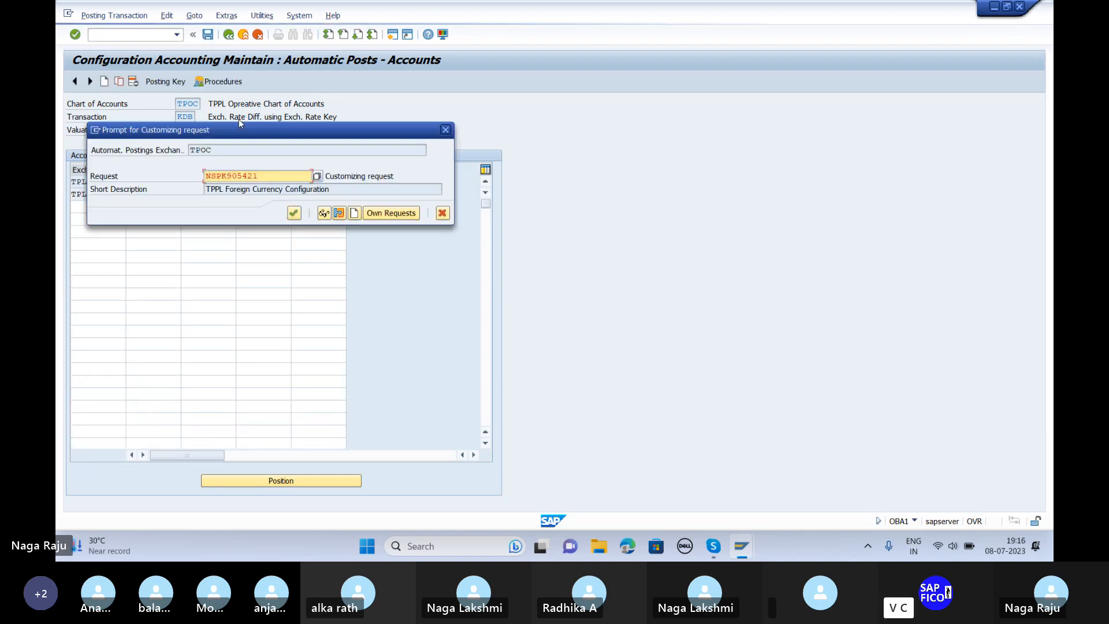
# Step: Delete the extra rows from KDB's account table and save under the customizing request
pyautogui.click(446, 130)
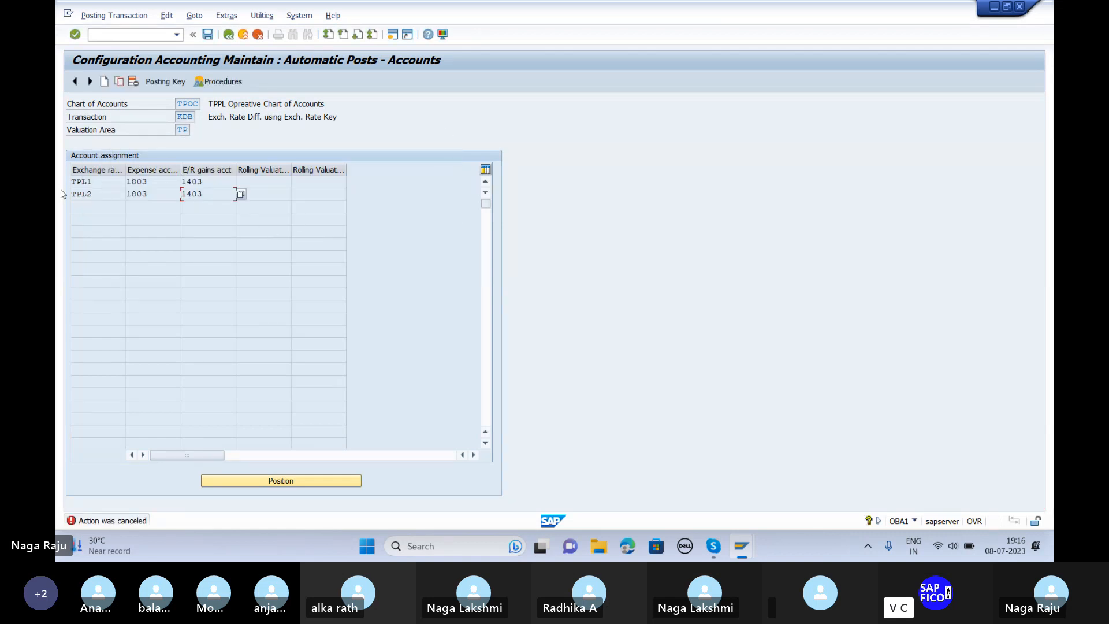
pyautogui.click(74, 195)
pyautogui.click(131, 82)
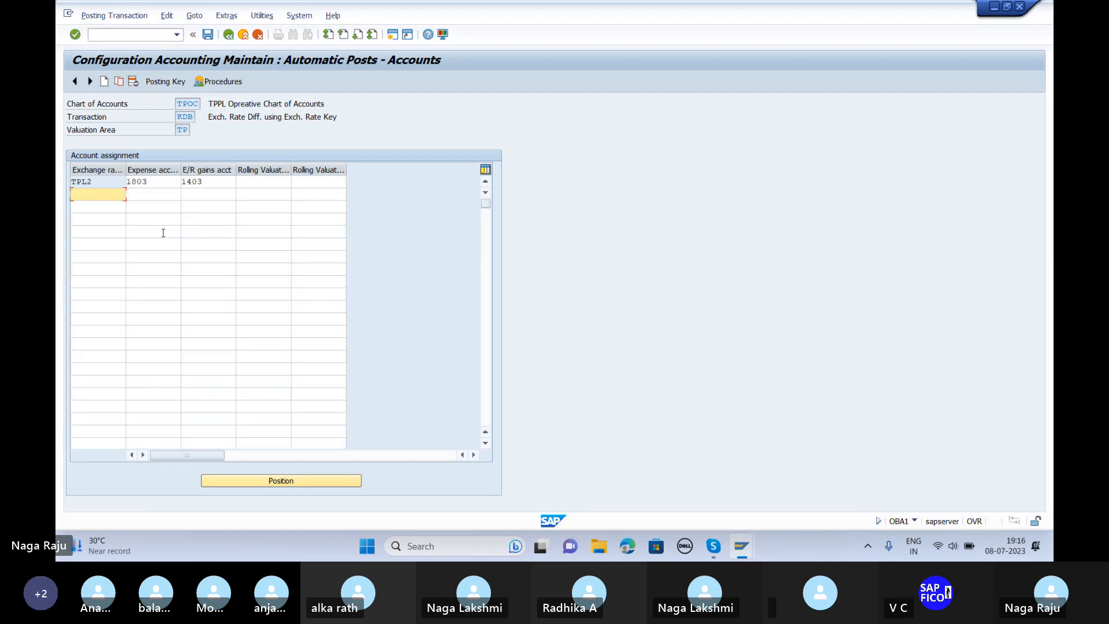
pyautogui.click(208, 35)
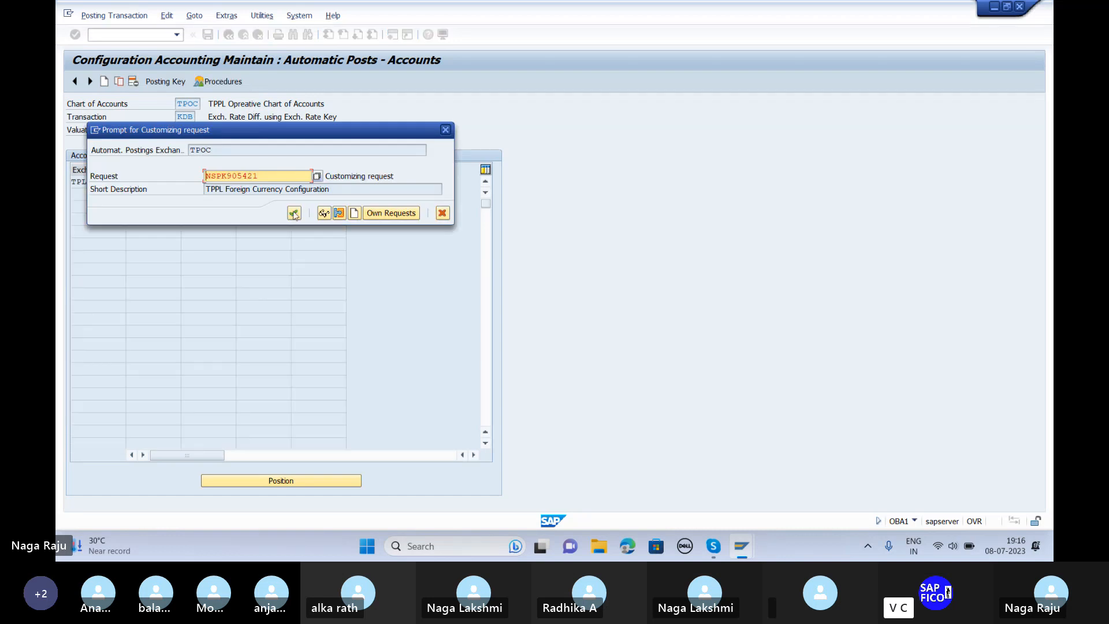
pyautogui.click(294, 214)
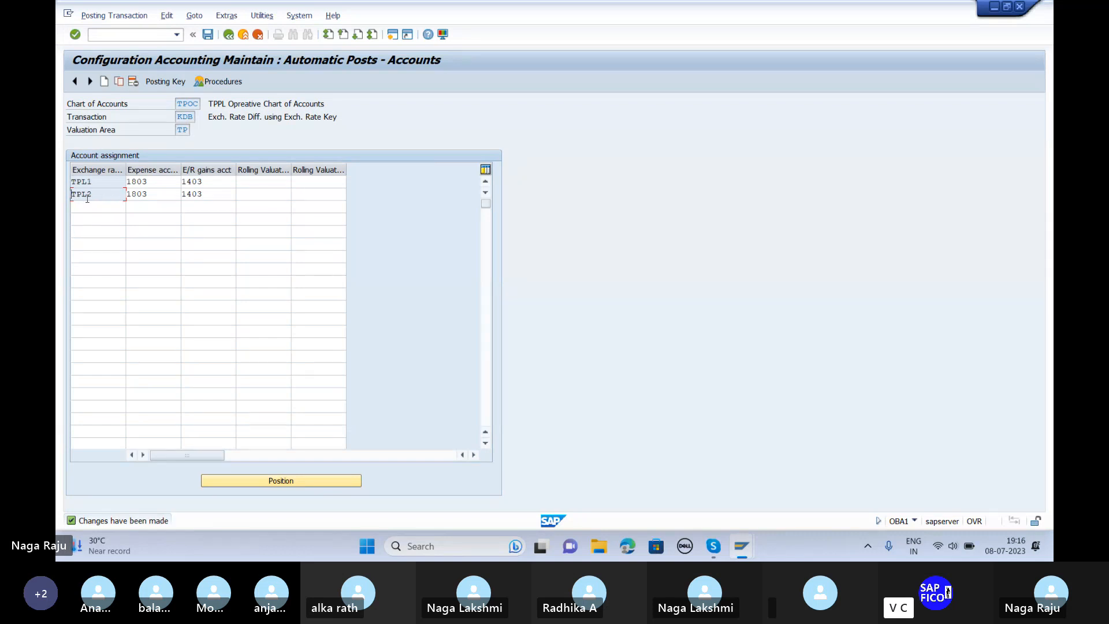
pyautogui.click(133, 81)
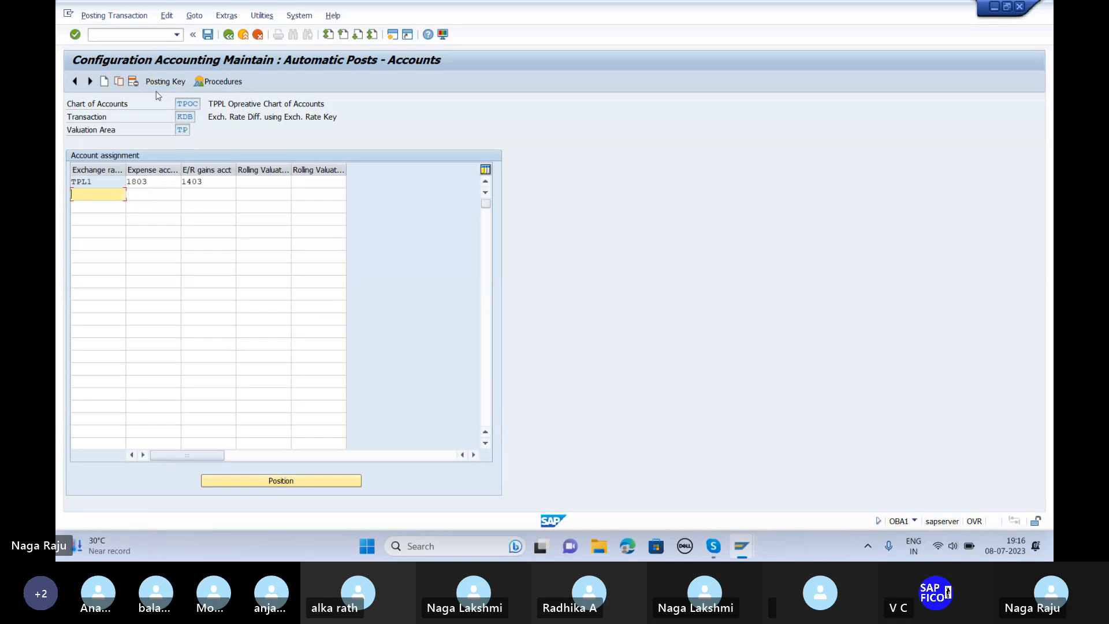
pyautogui.click(207, 35)
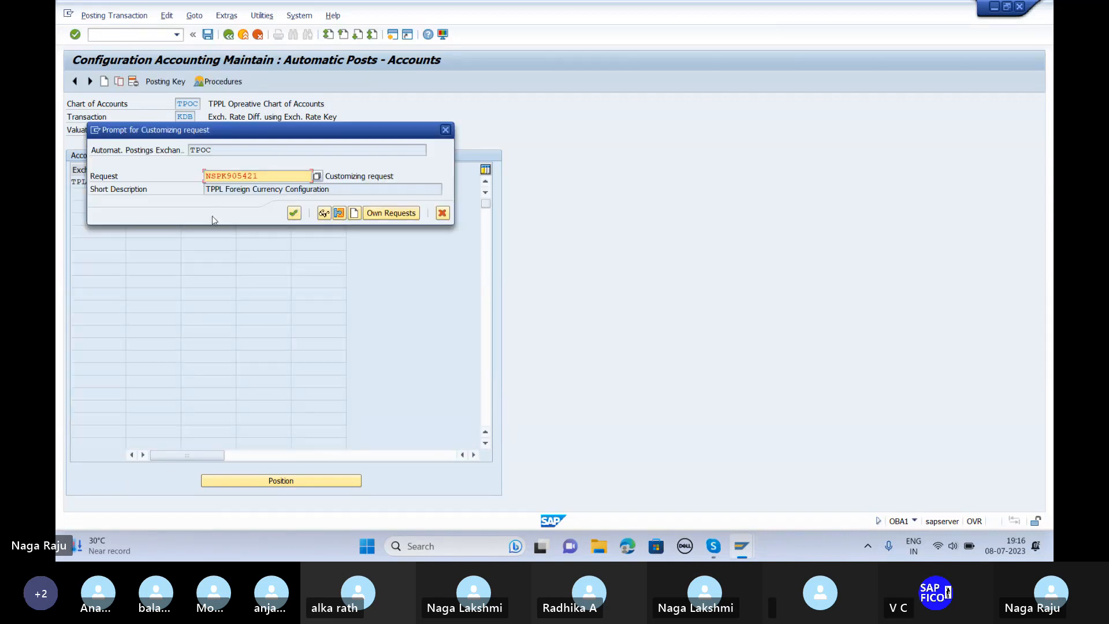
pyautogui.click(294, 213)
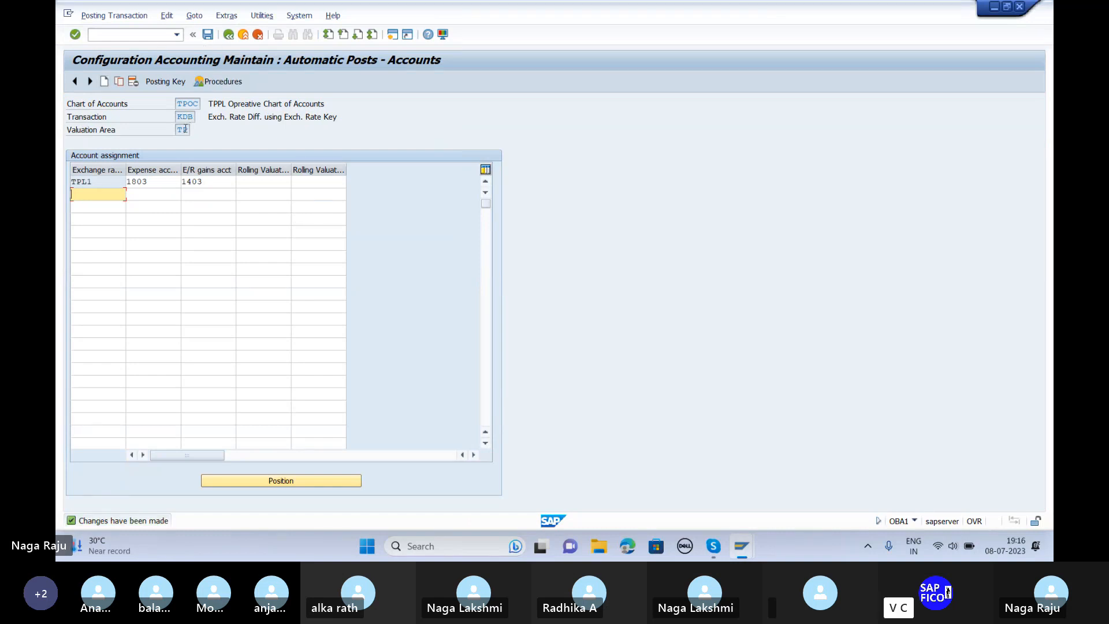
# Step: Recheck the KDB assignments, return to SAP Easy Access, and start OBA1 again
pyautogui.click(229, 36)
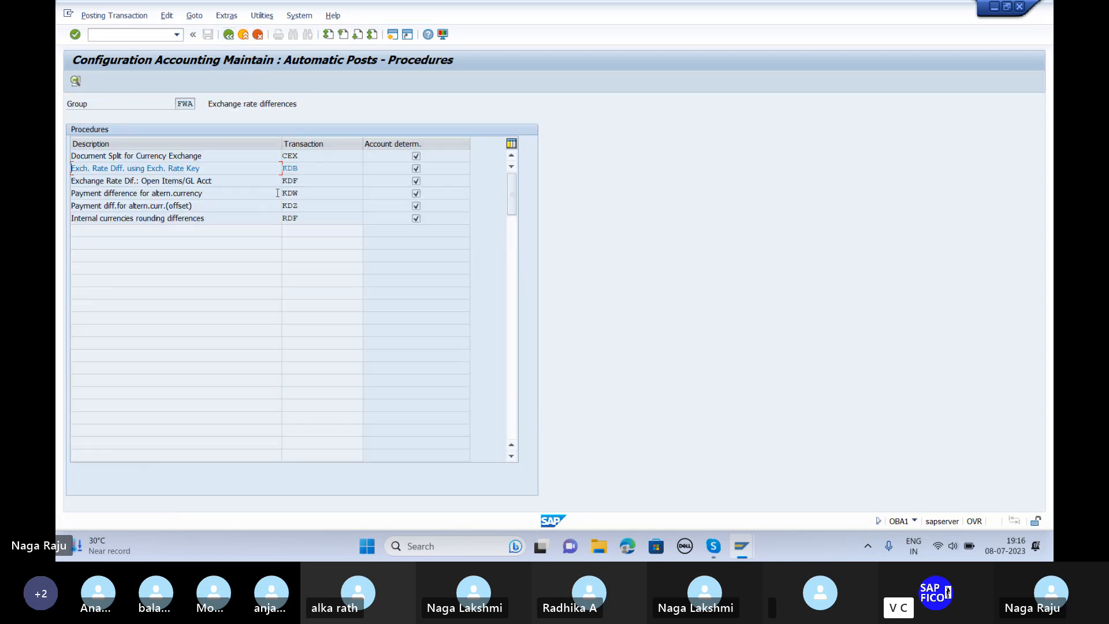
pyautogui.doubleClick(288, 170)
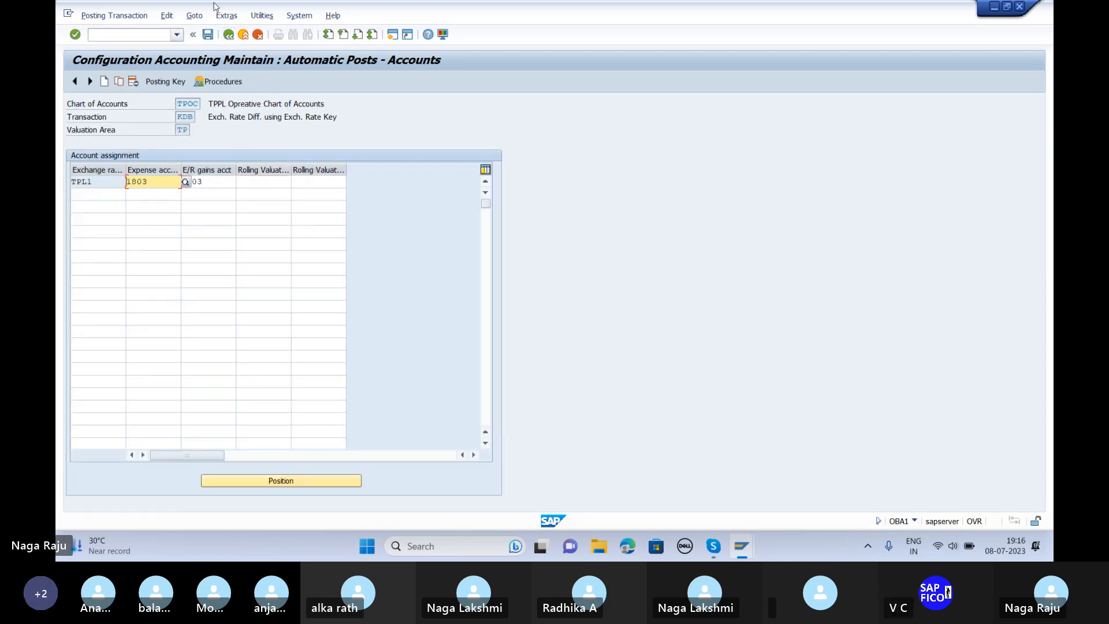
pyautogui.click(228, 36)
pyautogui.click(228, 35)
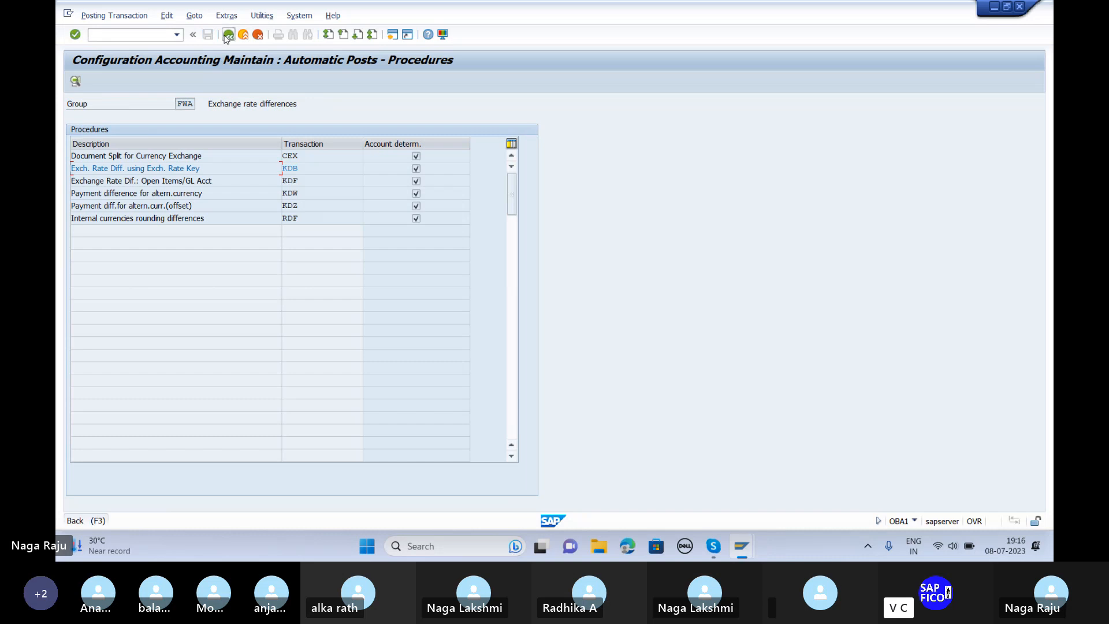
pyautogui.write('ob')
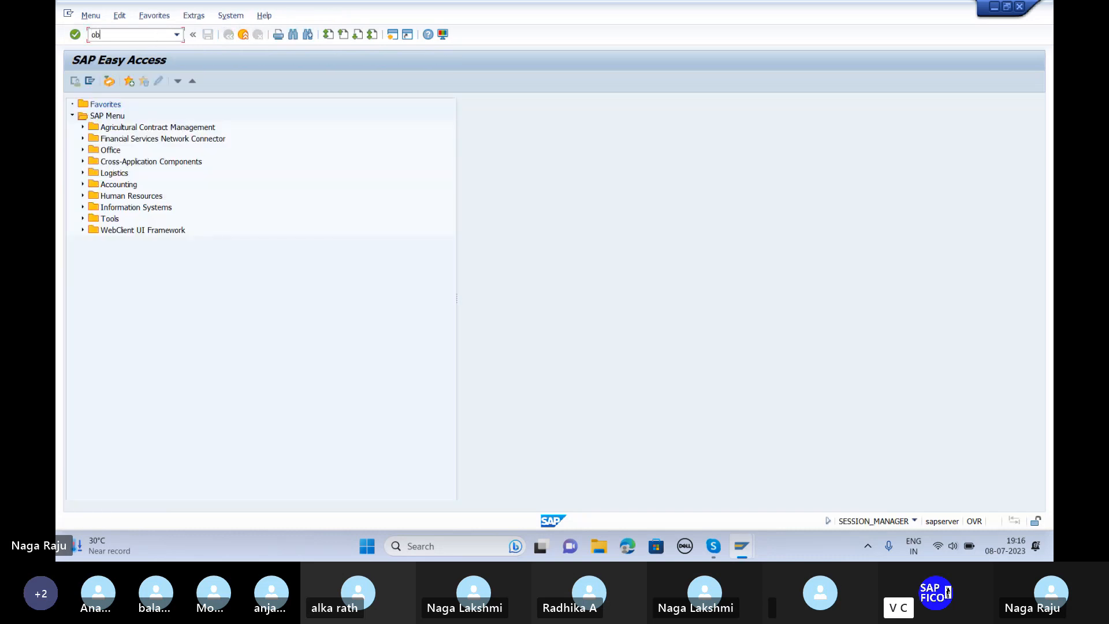
pyautogui.write('a1')
pyautogui.press('Return')
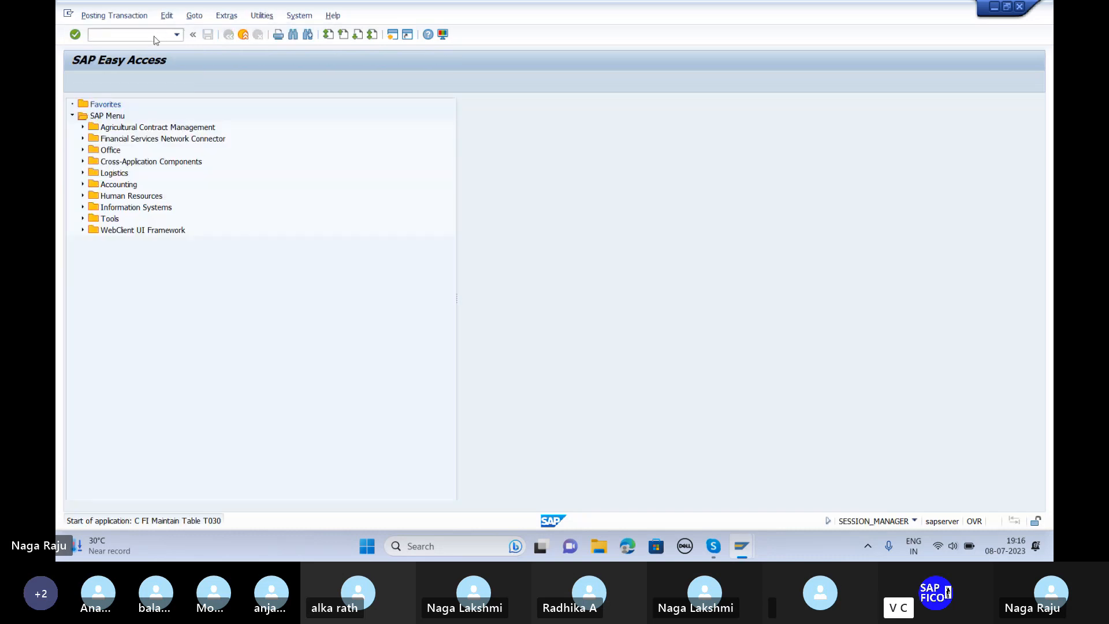
pyautogui.click(290, 168)
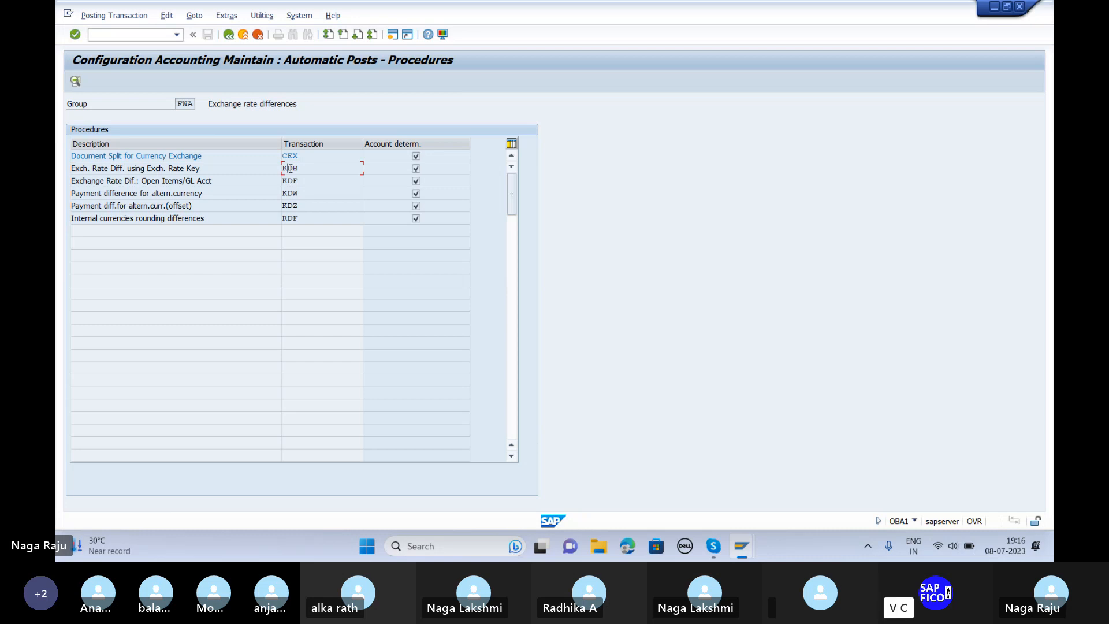
pyautogui.doubleClick(289, 168)
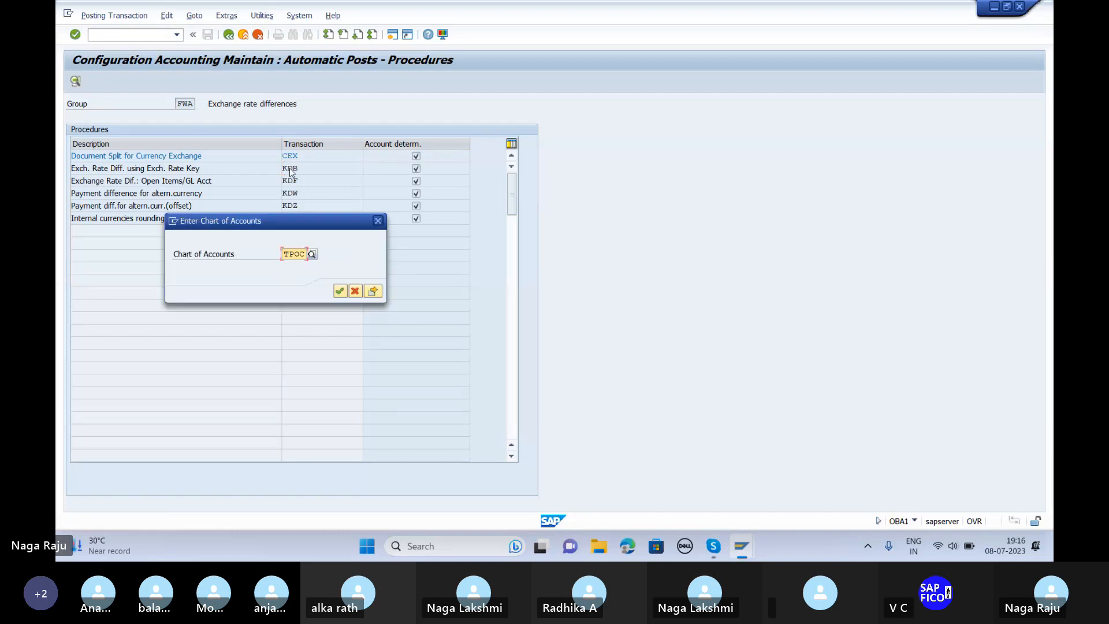
pyautogui.click(374, 292)
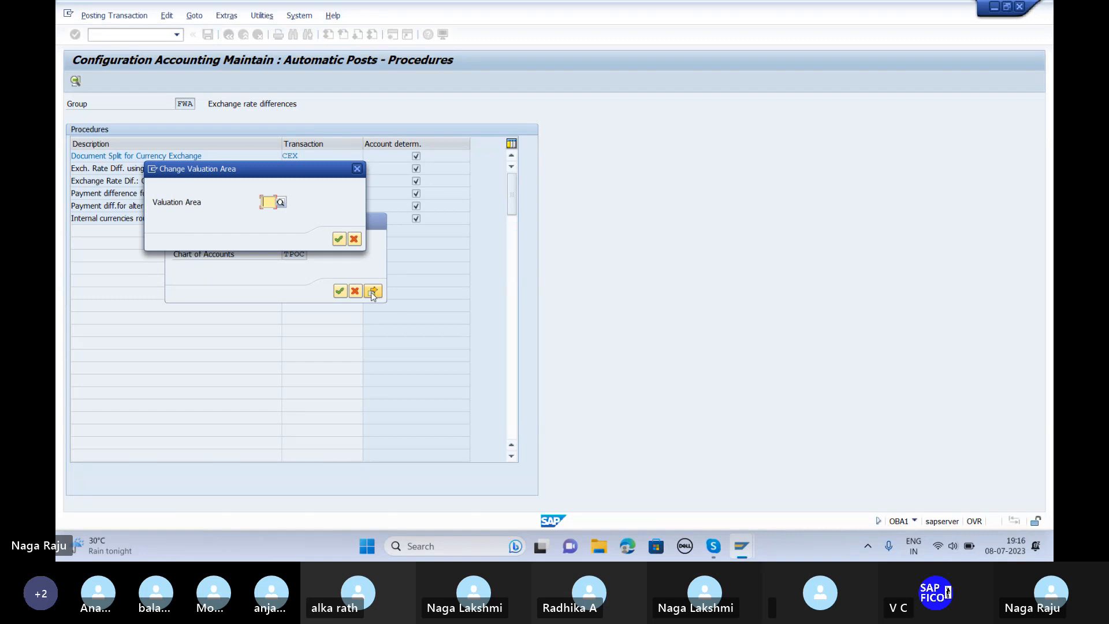
pyautogui.write('T')
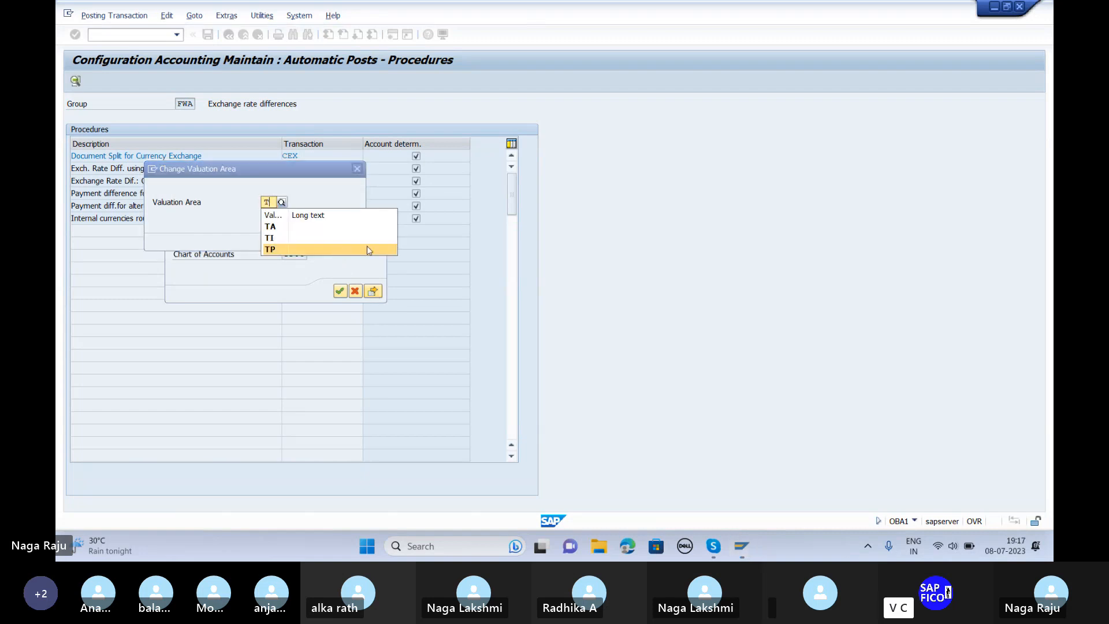
pyautogui.press('BackSpace')
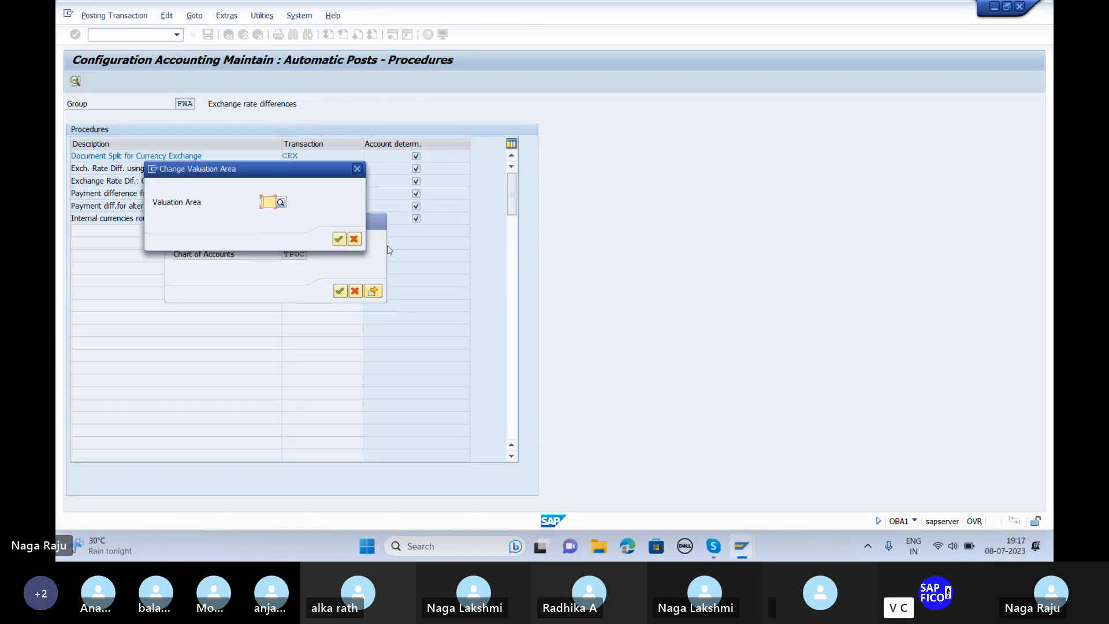
pyautogui.click(353, 241)
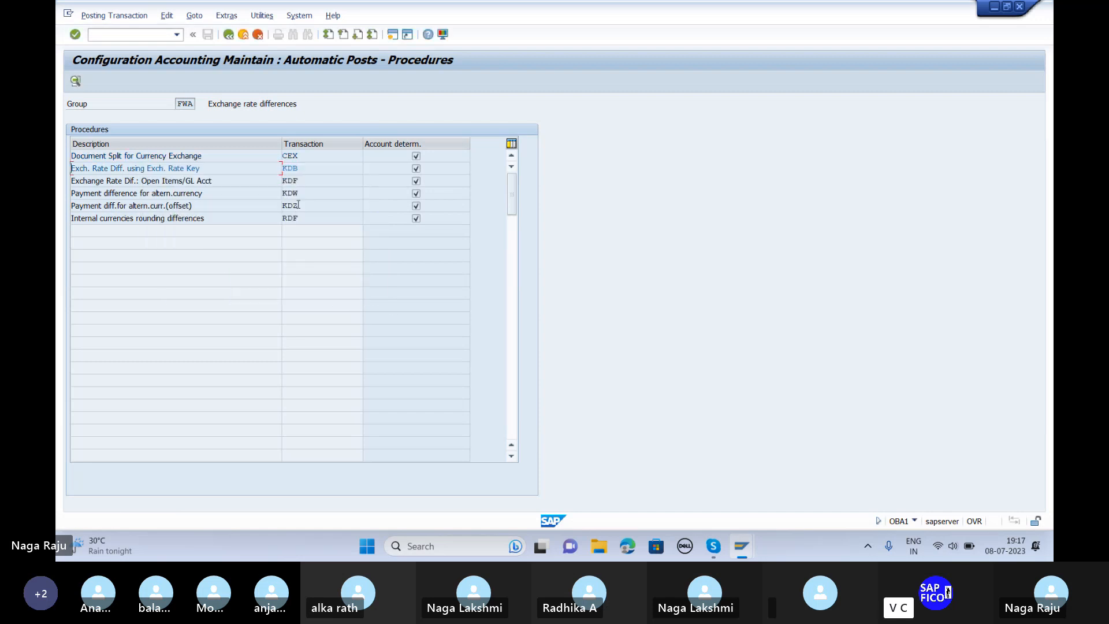
pyautogui.doubleClick(289, 173)
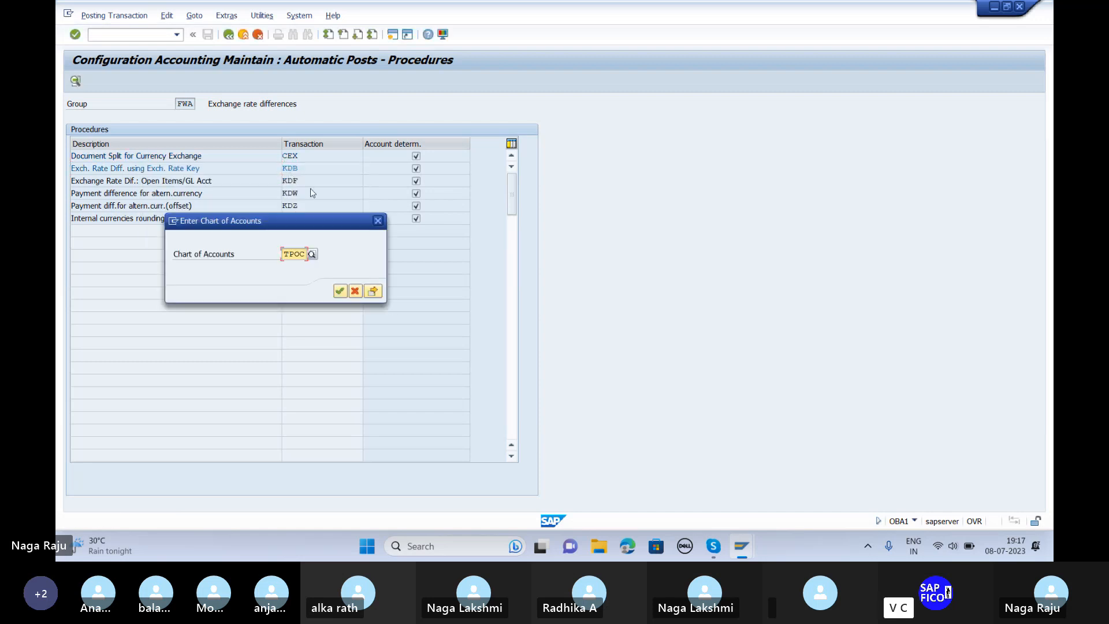
pyautogui.click(340, 292)
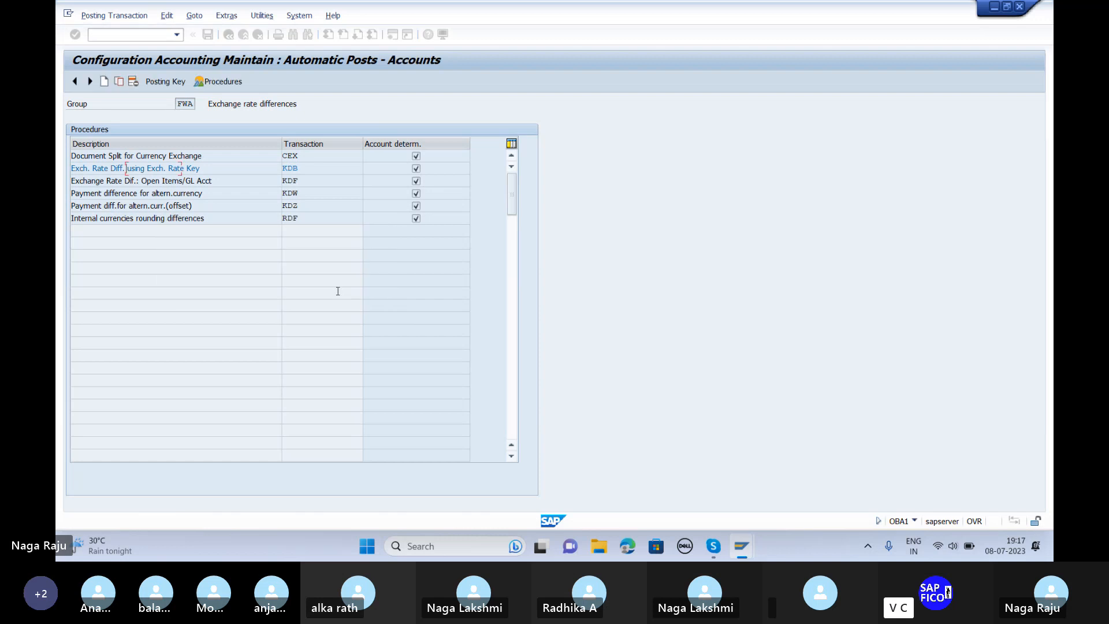
pyautogui.click(105, 183)
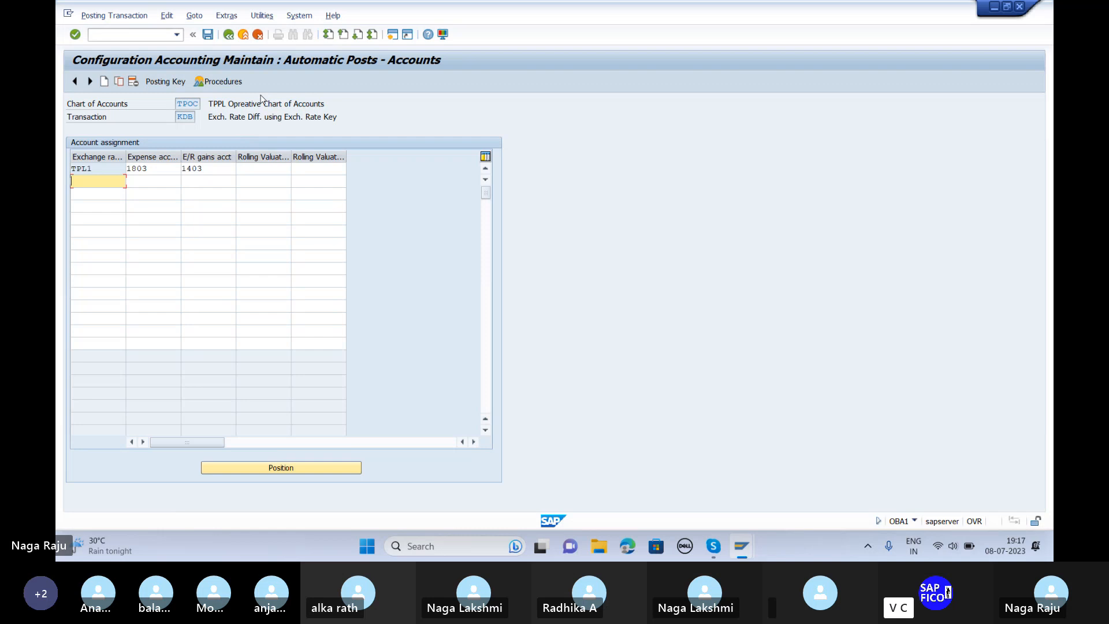
pyautogui.click(229, 36)
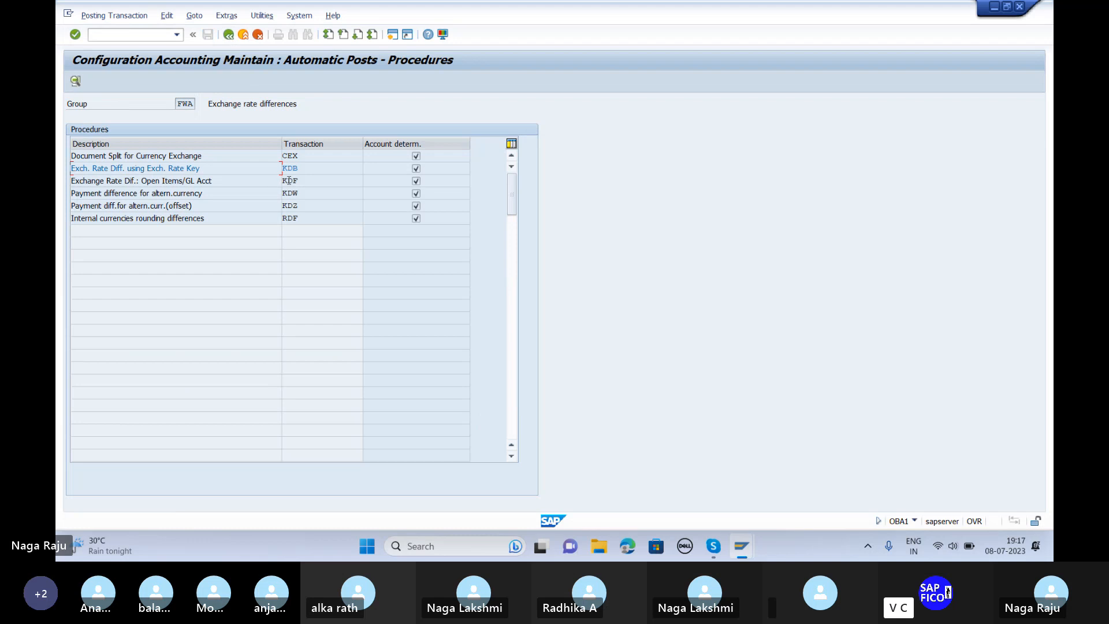
# Step: Review the KDF procedure's G/L accounts, inspect account 1201's details, and return to the overview
pyautogui.doubleClick(289, 181)
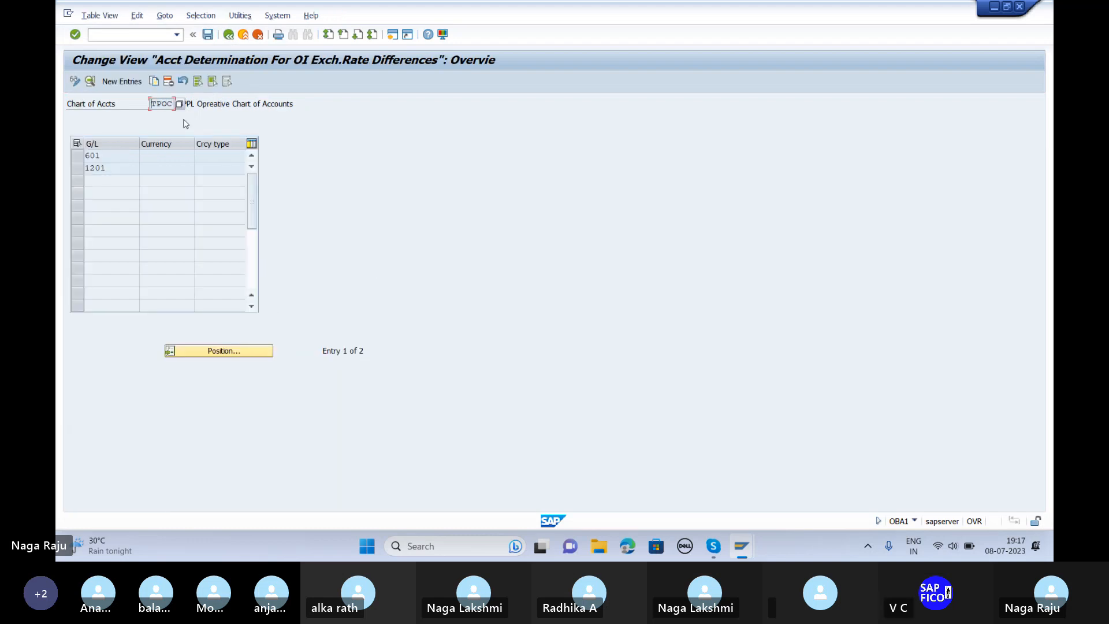
pyautogui.click(225, 37)
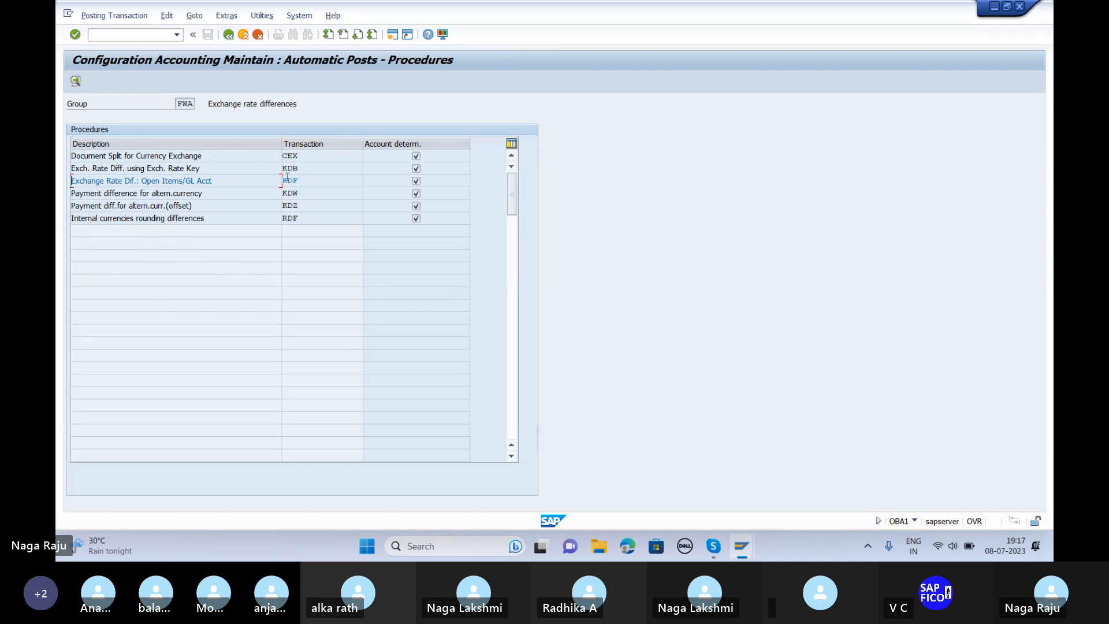
pyautogui.doubleClick(289, 181)
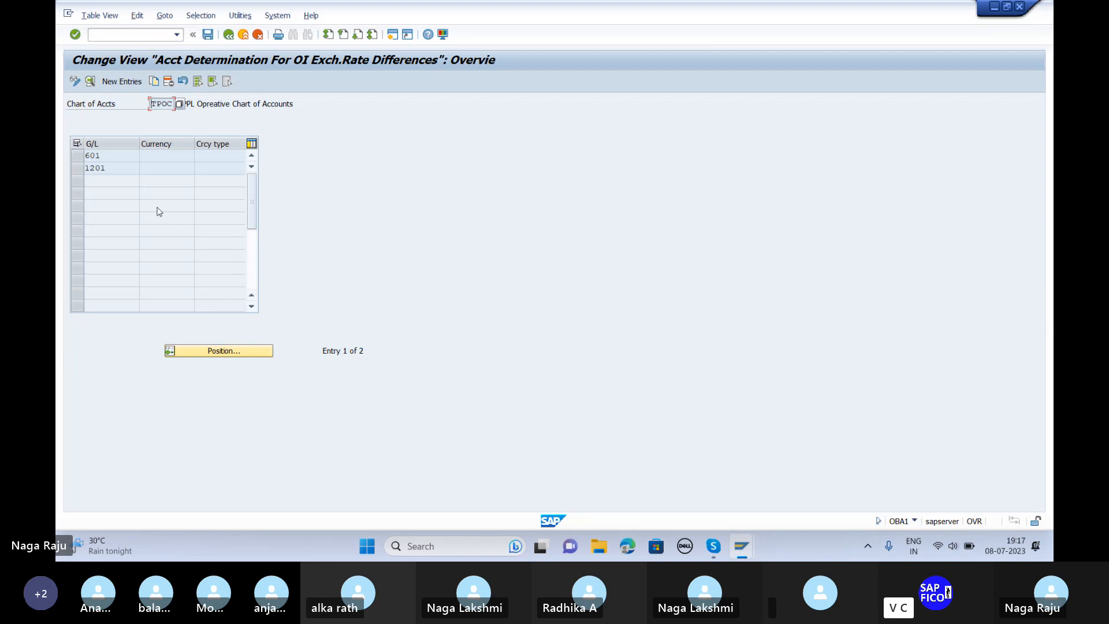
pyautogui.doubleClick(132, 171)
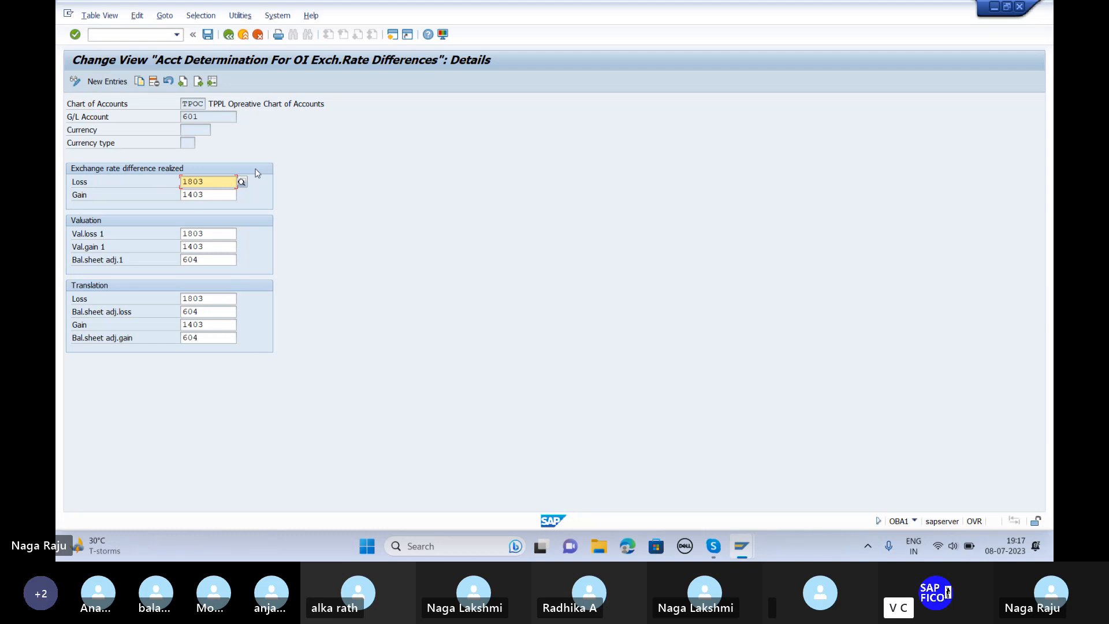
pyautogui.click(229, 36)
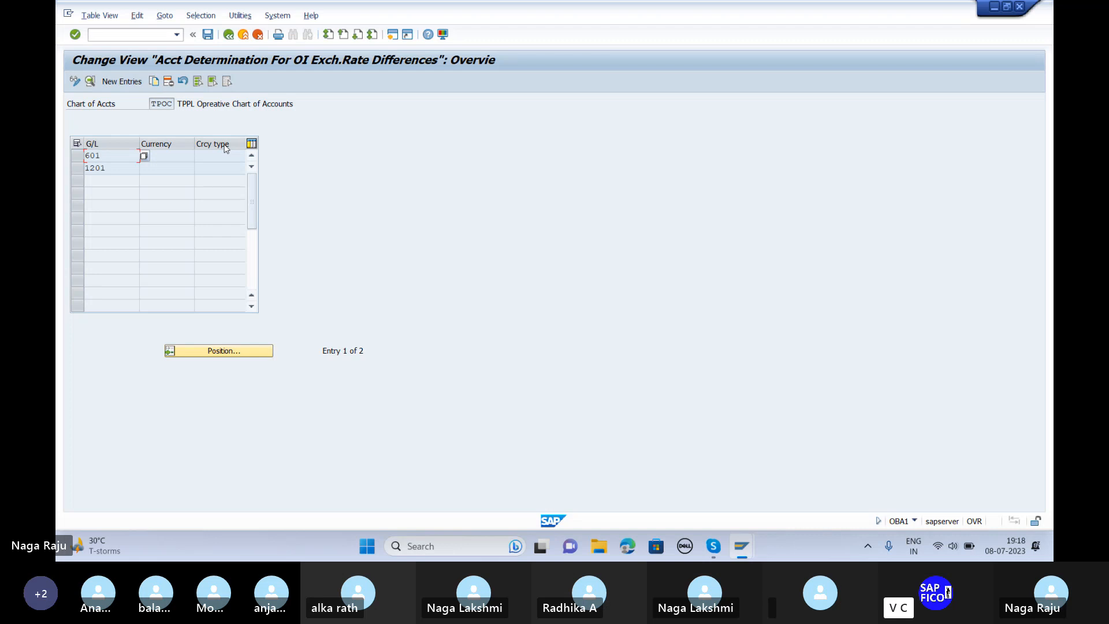
# Step: Open the exchange rates table with OB52 and position on rate type TPL1
pyautogui.click(116, 36)
pyautogui.write('/n')
pyautogui.press('Return')
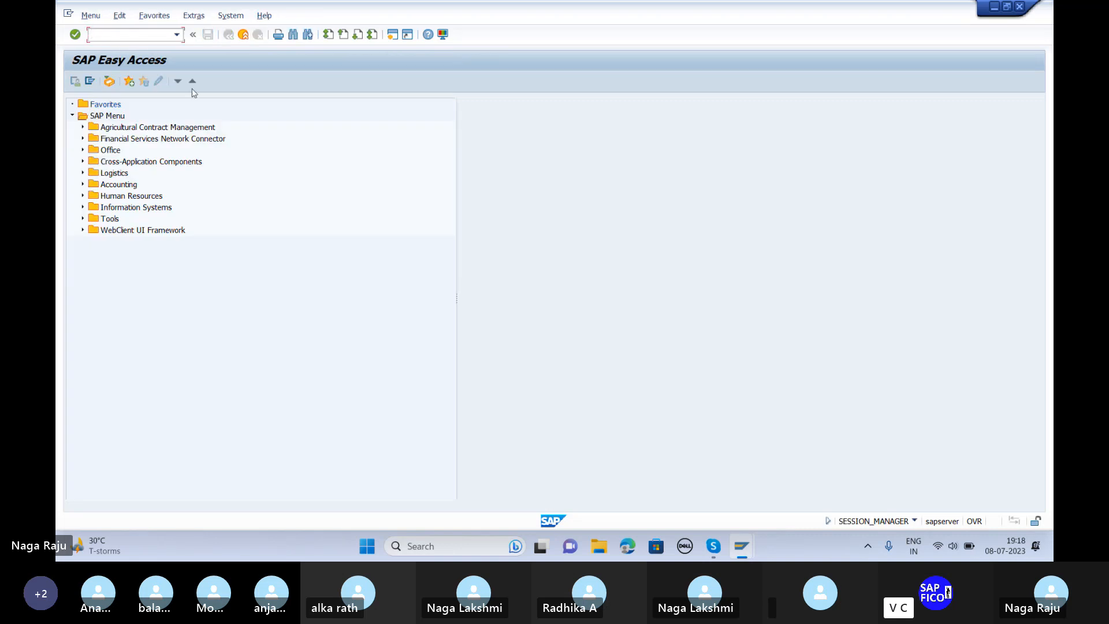
pyautogui.write('fb')
pyautogui.press('BackSpace')
pyautogui.write('ob52')
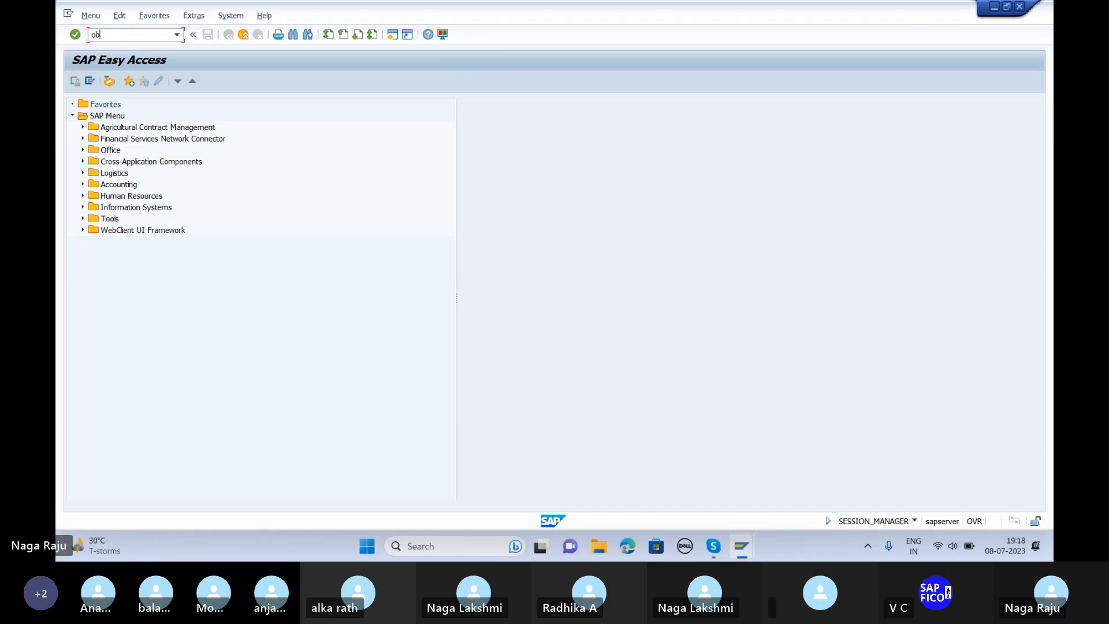
pyautogui.press('Return')
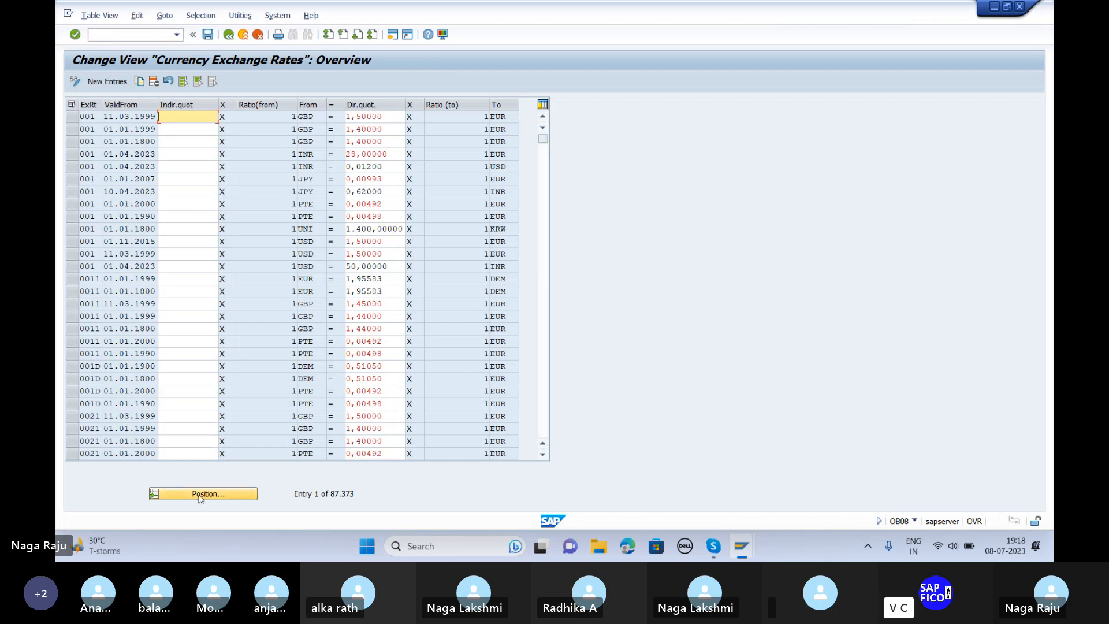
pyautogui.click(217, 492)
pyautogui.write('tp')
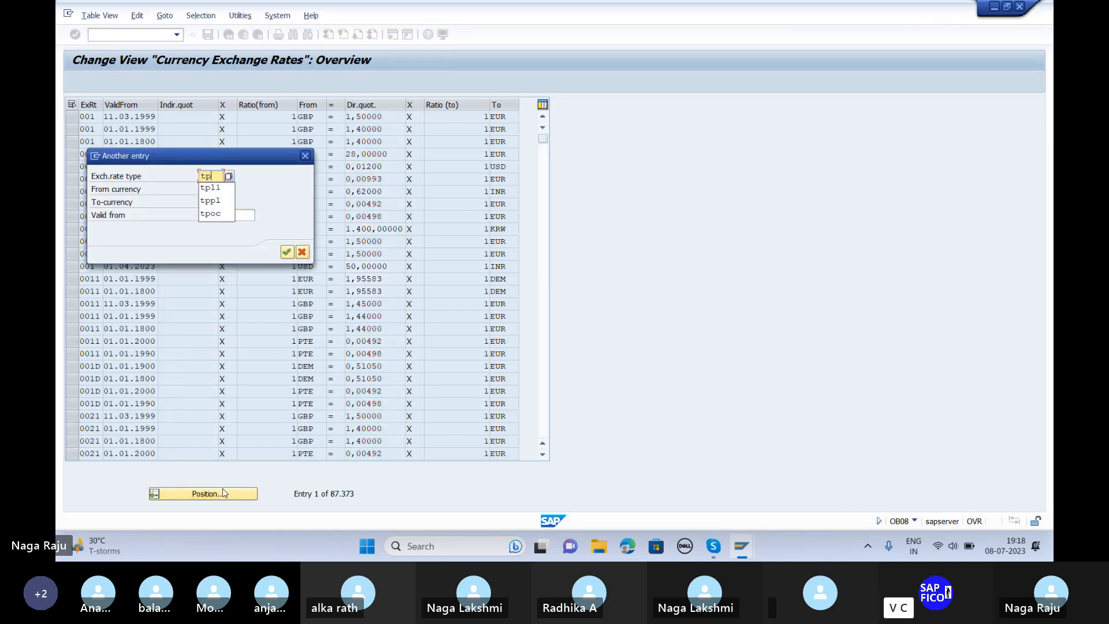
pyautogui.write('l1')
pyautogui.press('Return')
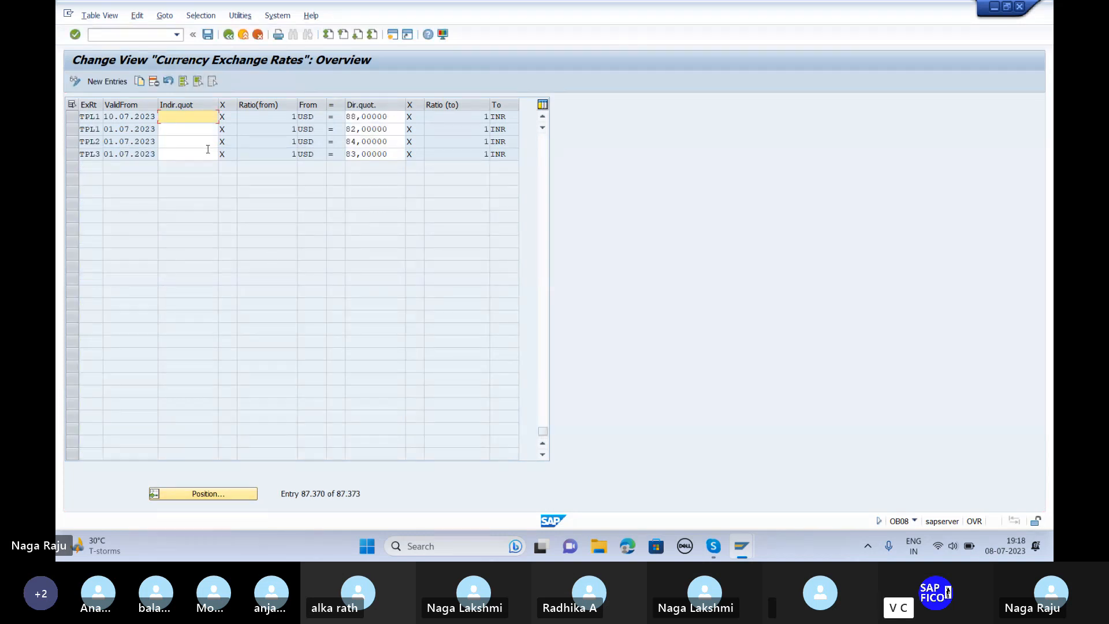
# Step: Change the TPL1 USD-to-INR rate valid from 10.07.2023 from 88 to 89 and save
pyautogui.click(397, 117)
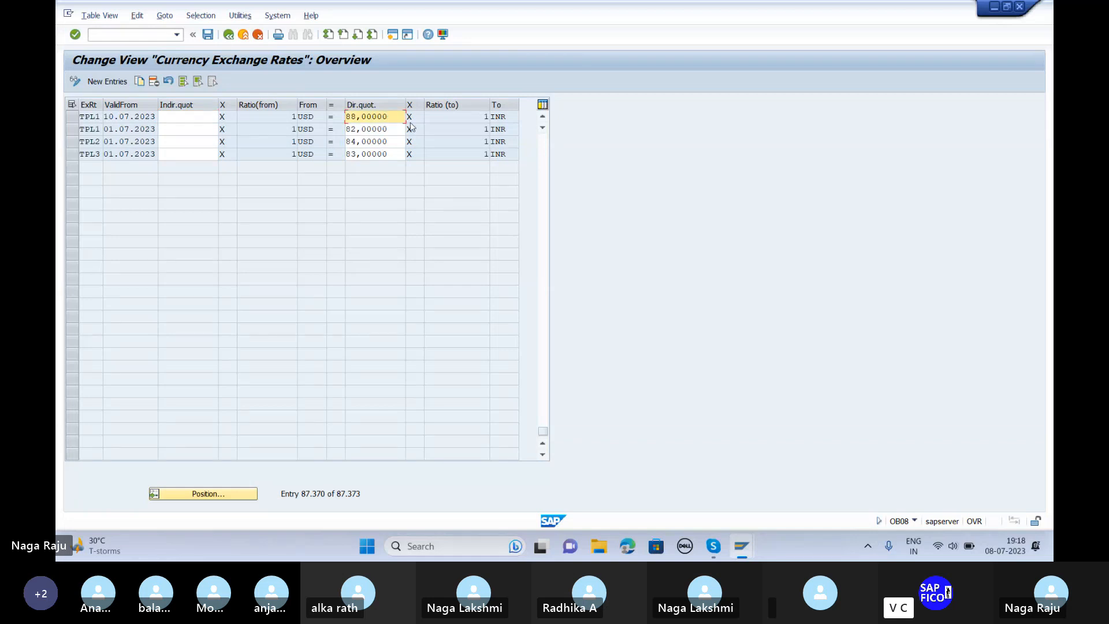
pyautogui.press('BackSpace')
pyautogui.press('BackSpace')
pyautogui.press('BackSpace')
pyautogui.press('BackSpace')
pyautogui.press('BackSpace')
pyautogui.press('BackSpace')
pyautogui.press('BackSpace')
pyautogui.press('BackSpace')
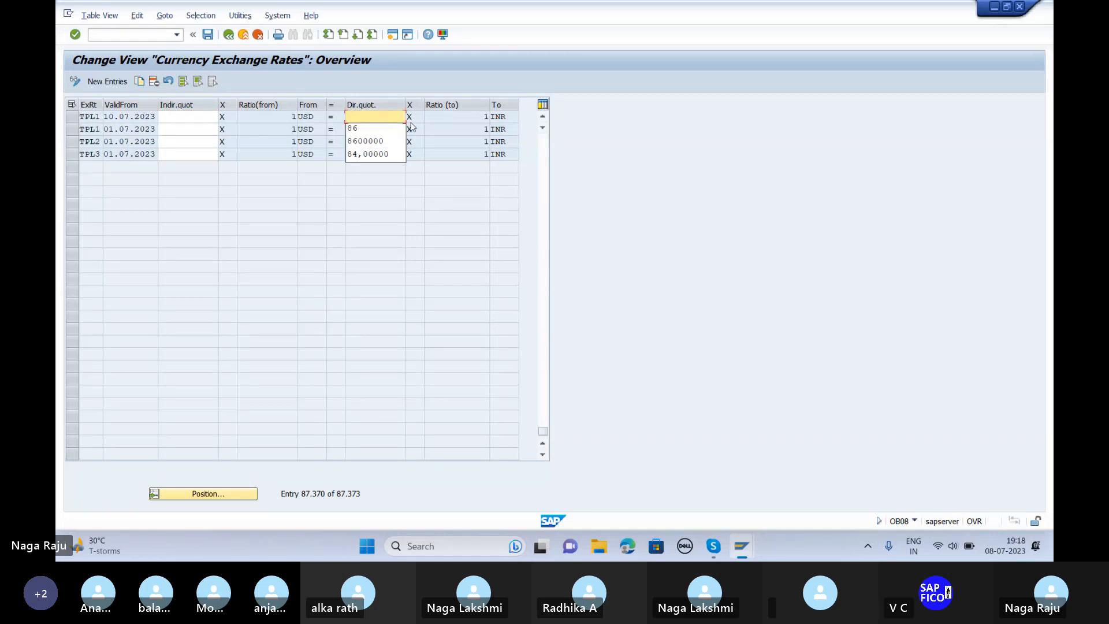
pyautogui.write('89')
pyautogui.press('Return')
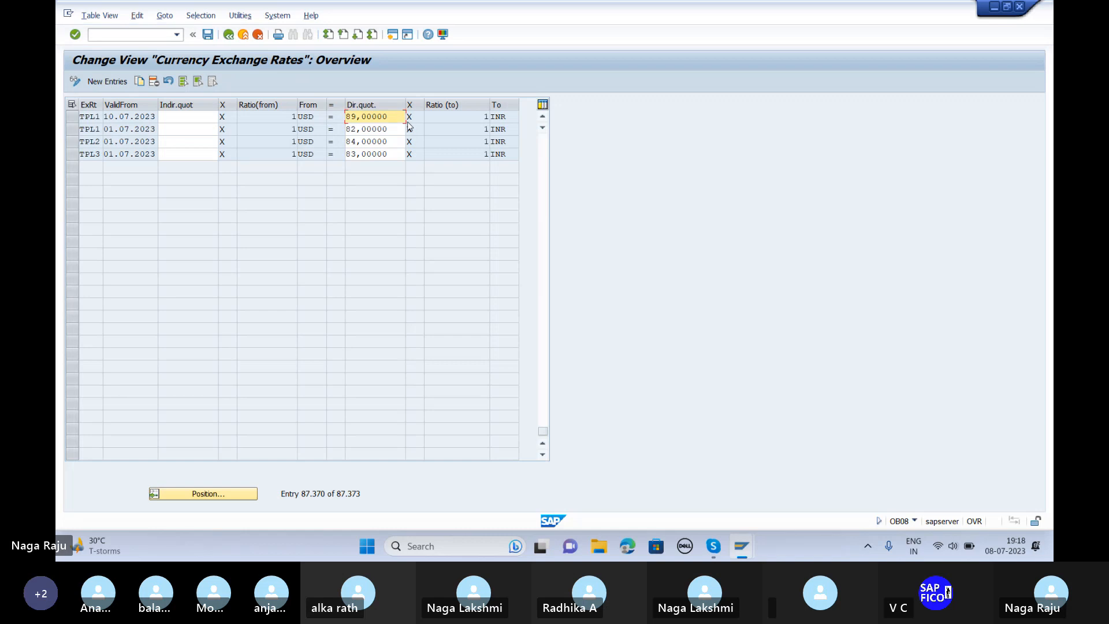
pyautogui.click(208, 36)
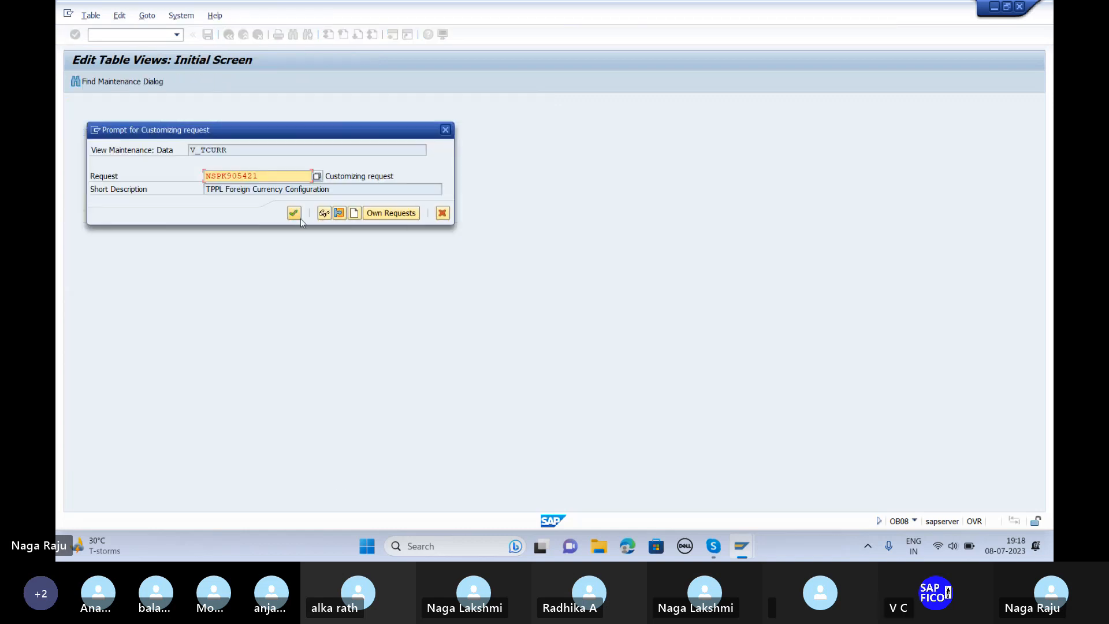
pyautogui.click(292, 214)
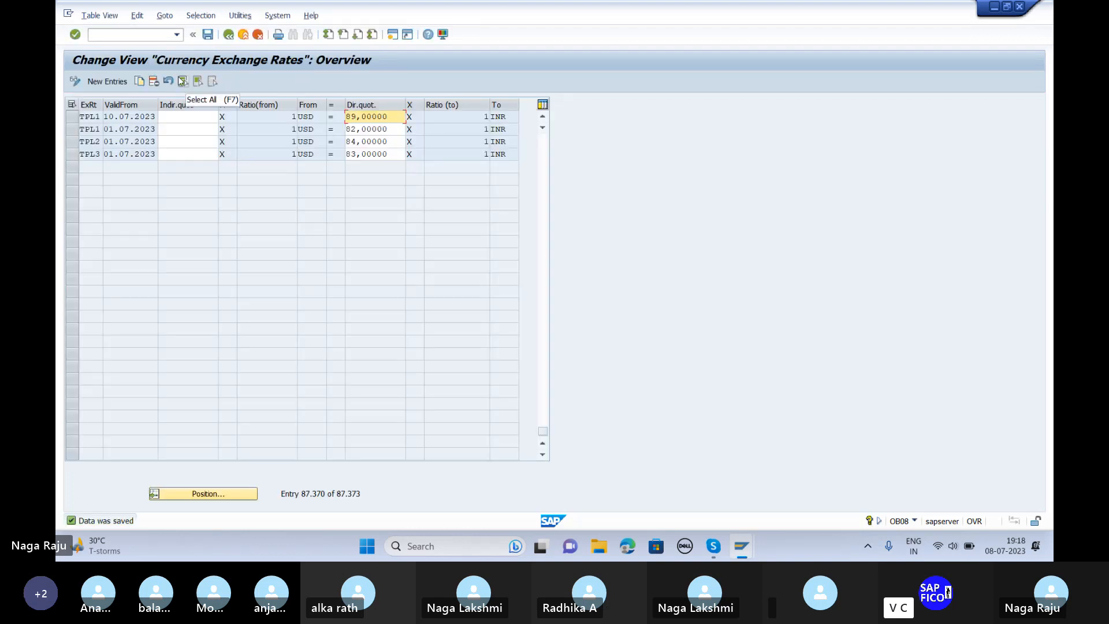
# Step: Start vendor invoice entry with FB60
pyautogui.click(148, 35)
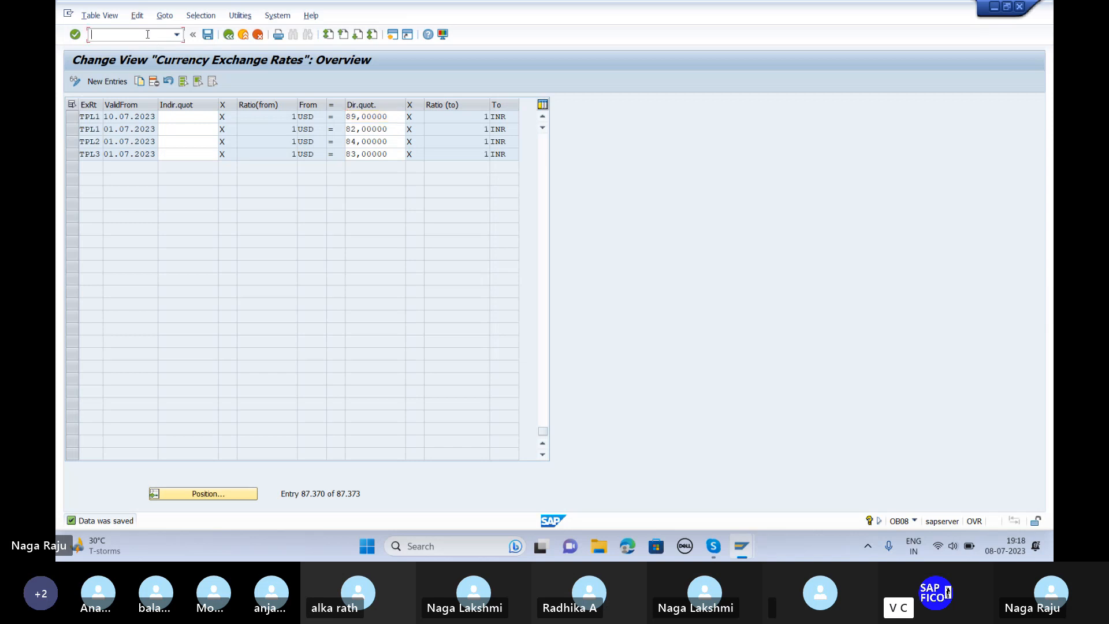
pyautogui.write('/n')
pyautogui.press('Return')
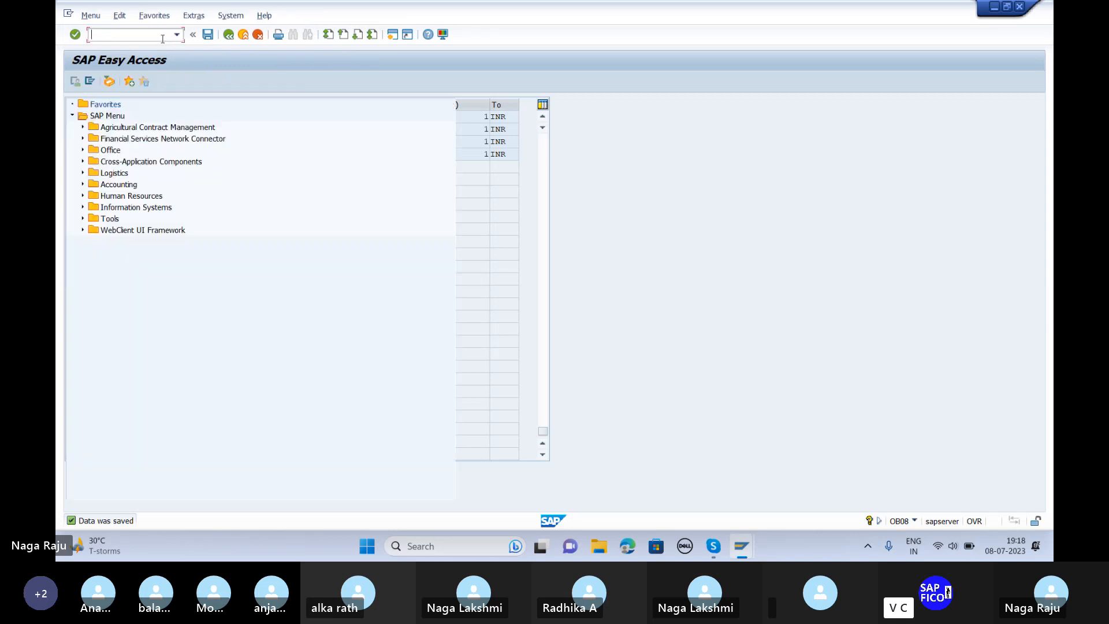
pyautogui.write('fb60')
pyautogui.press('Return')
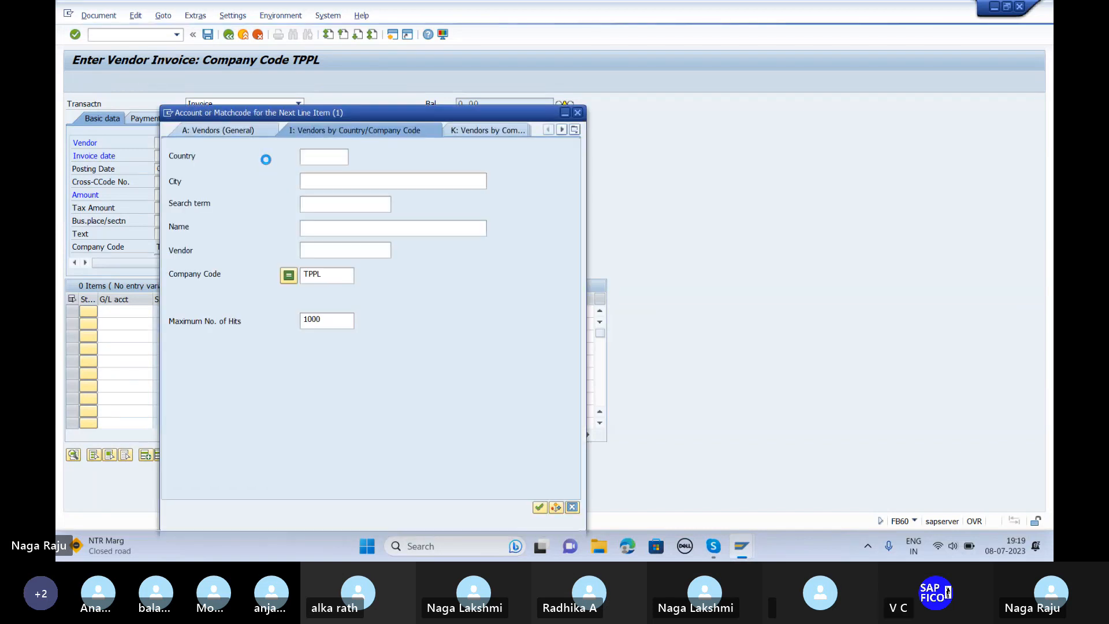
# Step: Enter vendor MK Industries, invoice date 08.07.2023, amount 2000 USD and text 'USD'
pyautogui.press('Return')
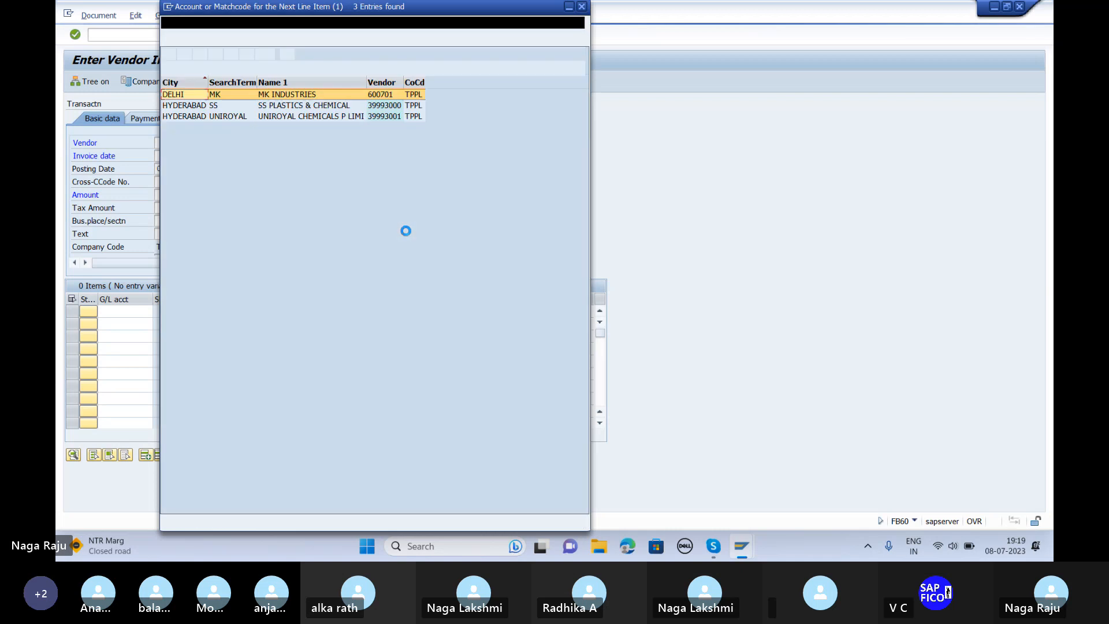
pyautogui.press('Return')
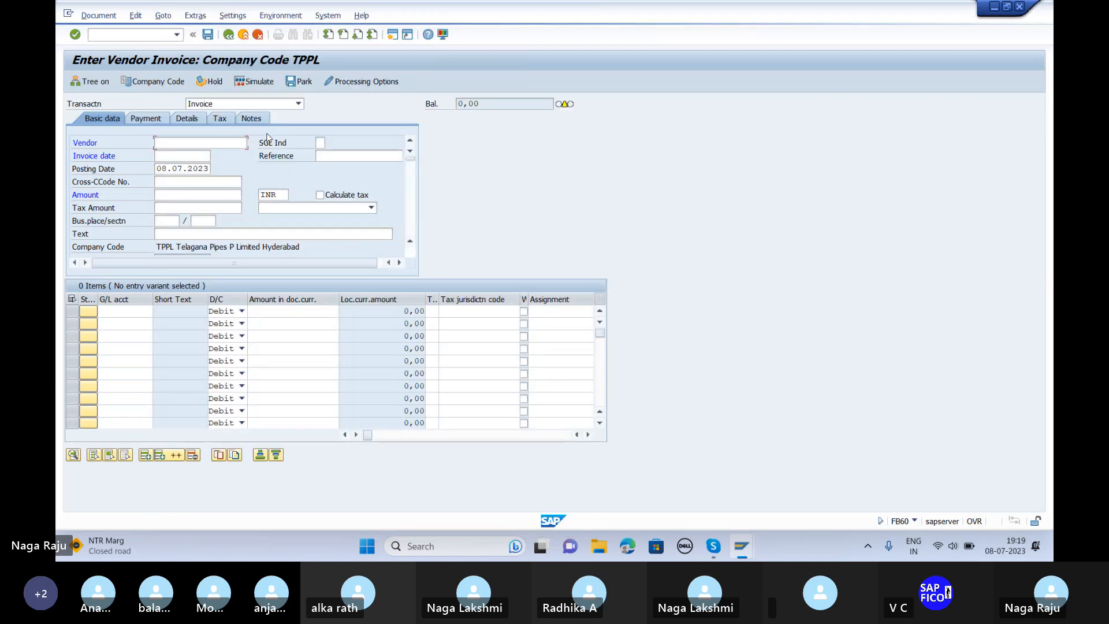
pyautogui.press('Tab')
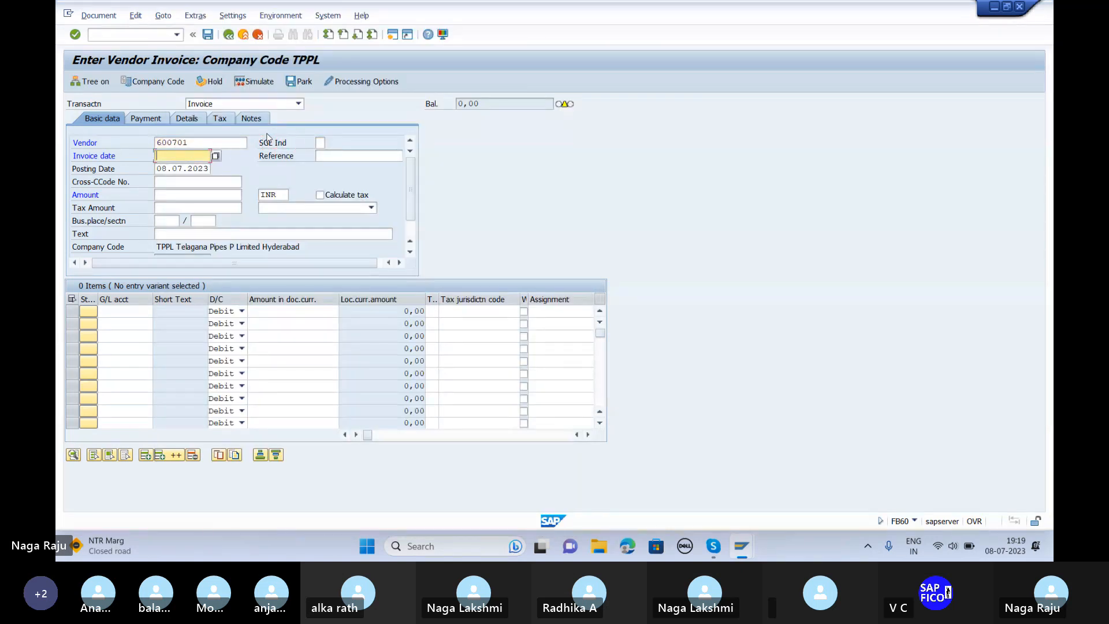
pyautogui.write('08.07.2023')
pyautogui.press('Tab')
pyautogui.press('Tab')
pyautogui.press('Tab')
pyautogui.press('Tab')
pyautogui.write('200')
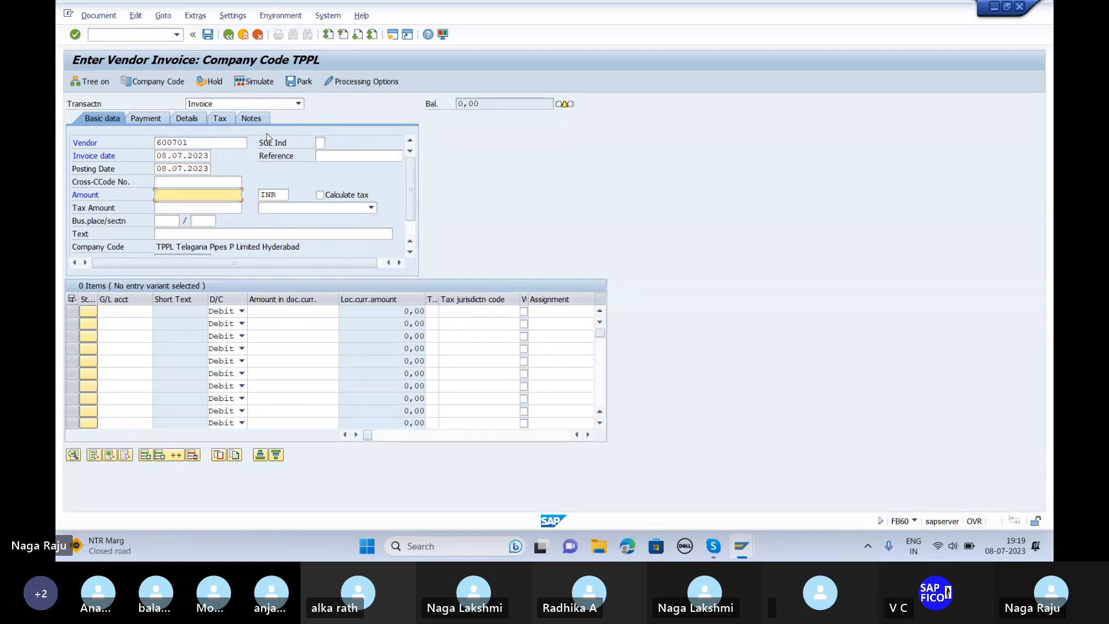
pyautogui.write('0')
pyautogui.press('Tab')
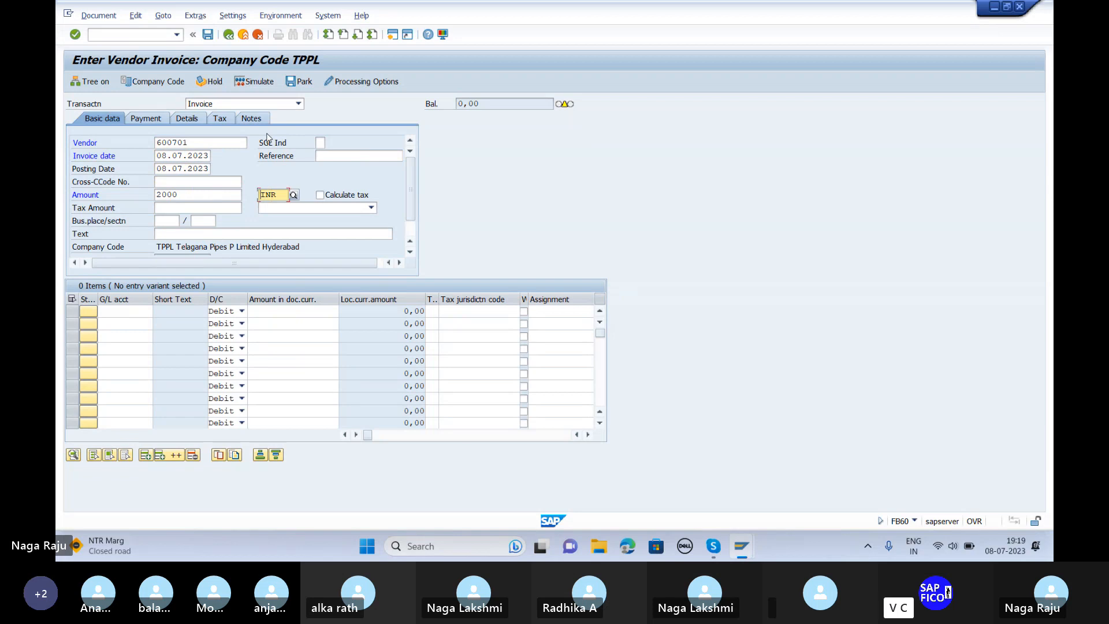
pyautogui.press('Delete')
pyautogui.press('Delete')
pyautogui.press('Delete')
pyautogui.write('USD')
pyautogui.click(182, 234)
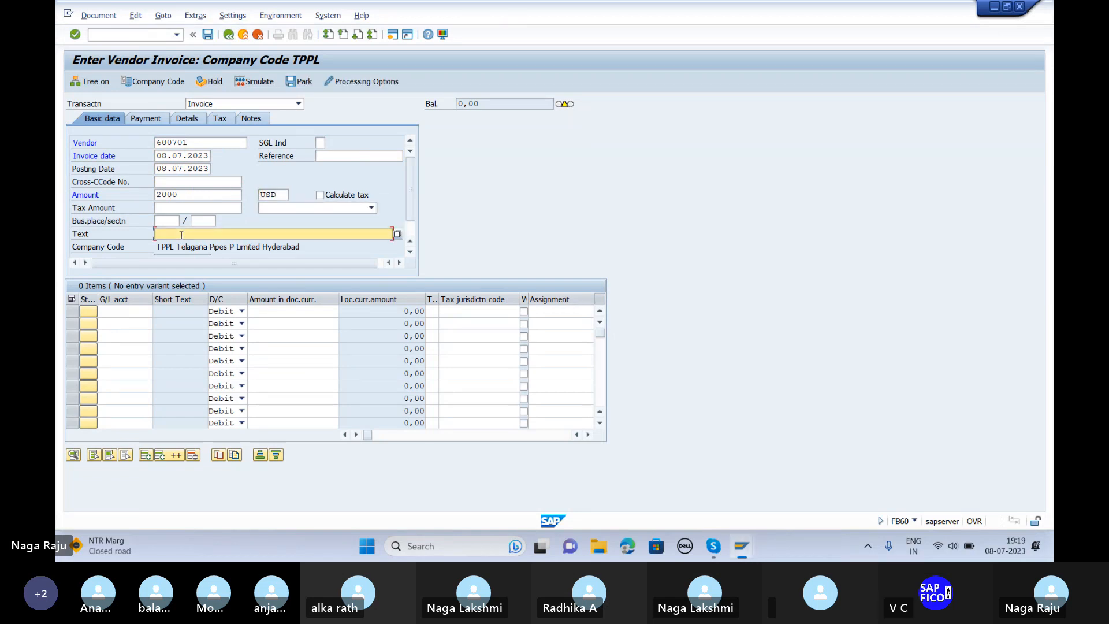
pyautogui.write('USD')
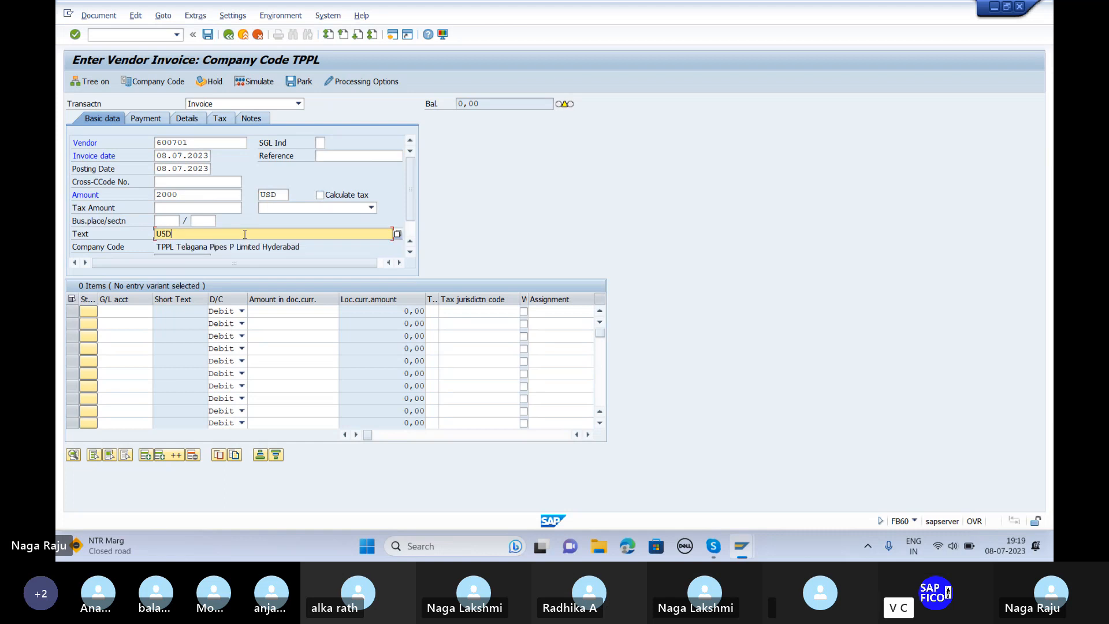
# Step: Add a line debiting G/L account 1601 Purchase of PVC Granulas with 2000
pyautogui.click(120, 312)
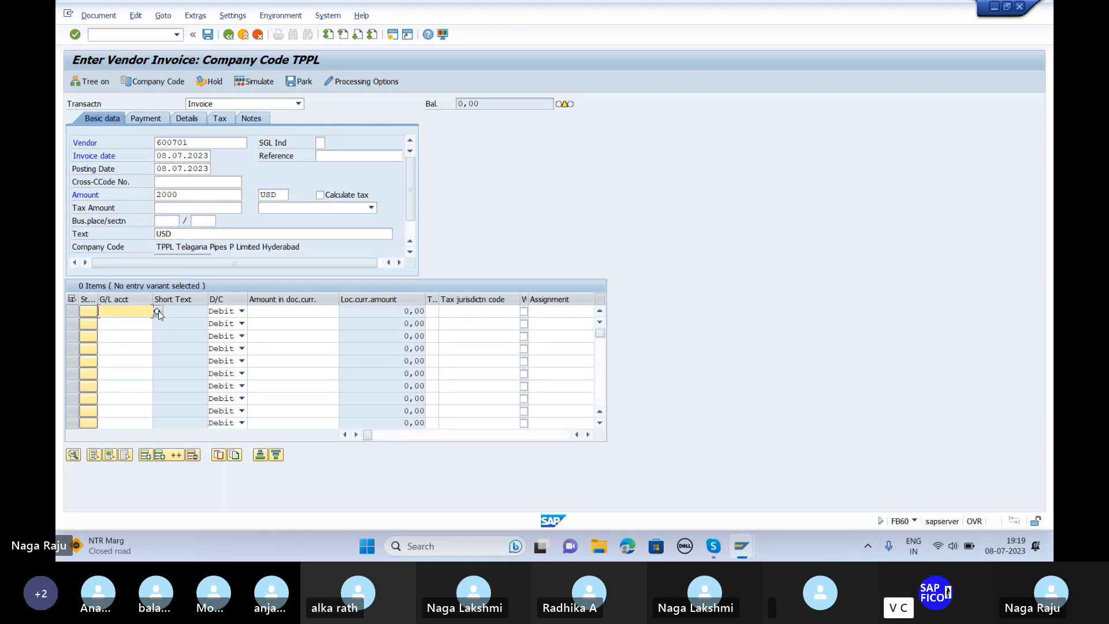
pyautogui.click(159, 313)
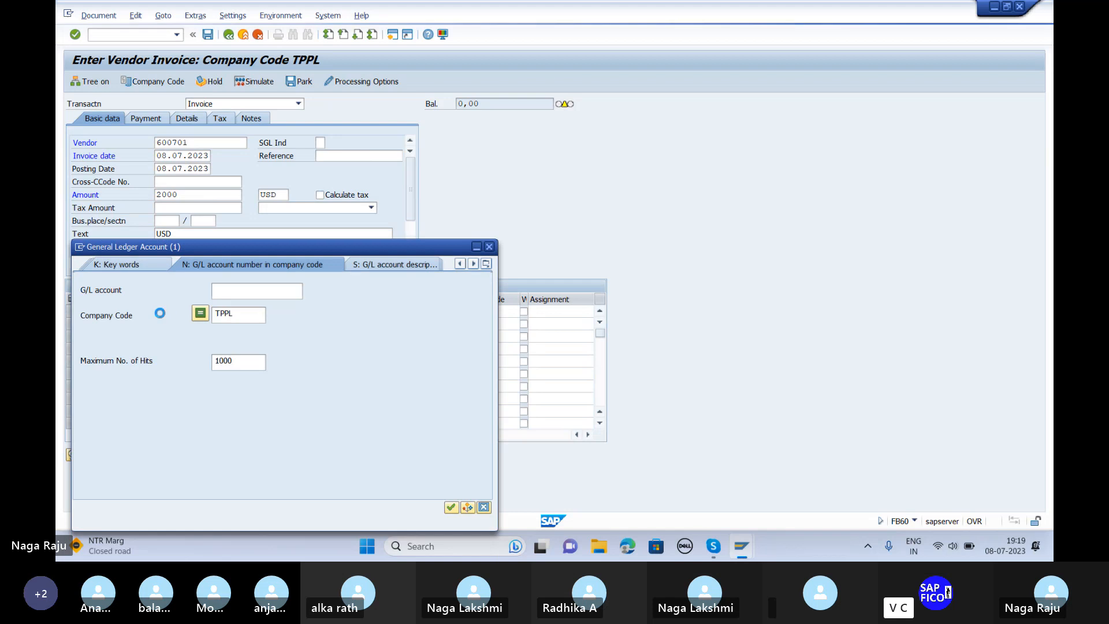
pyautogui.press('Return')
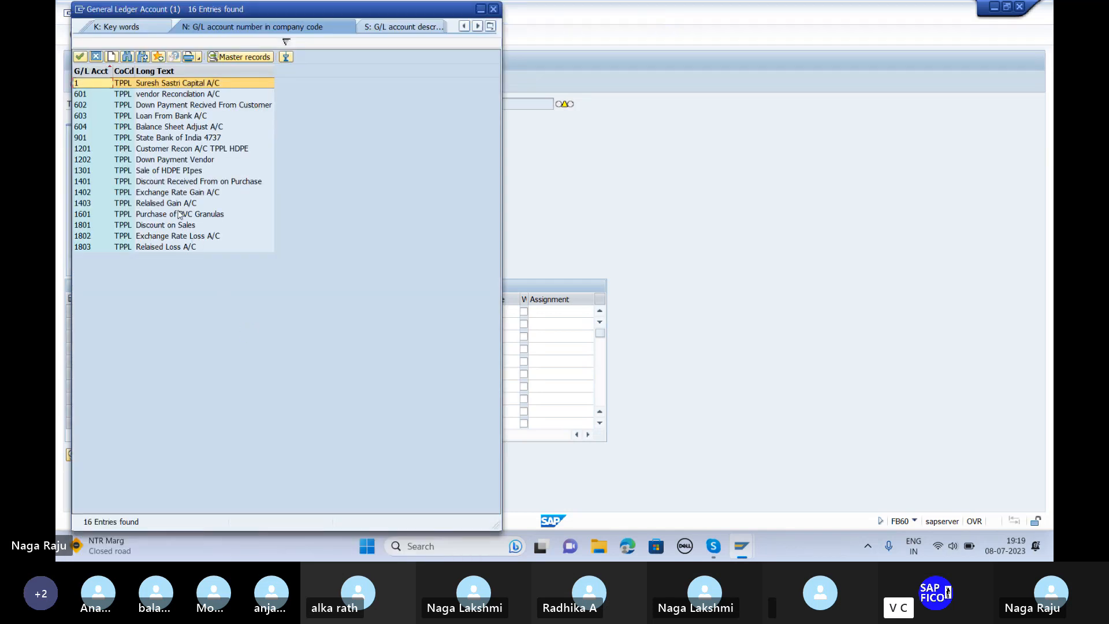
pyautogui.click(180, 214)
pyautogui.click(179, 214)
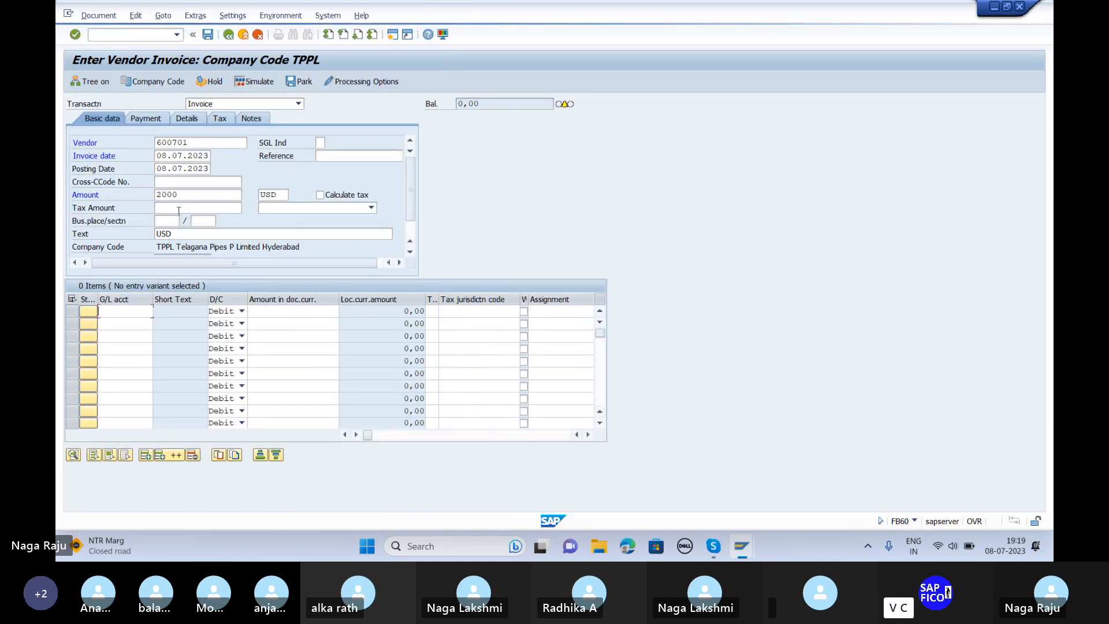
pyautogui.press('Tab')
pyautogui.press('Tab')
pyautogui.write('2000')
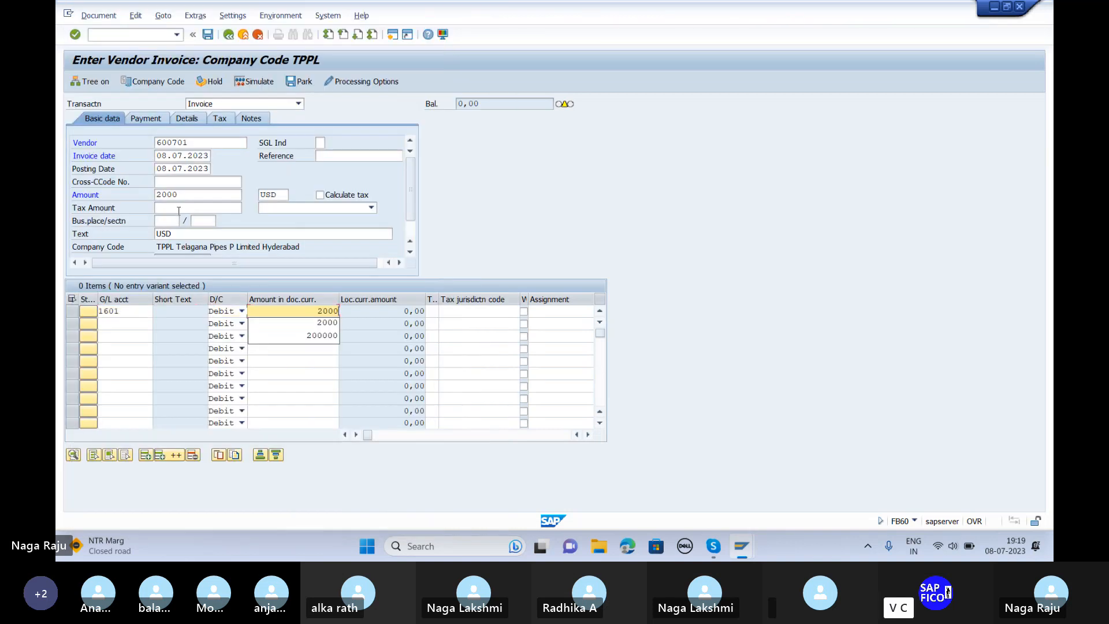
pyautogui.press('Return')
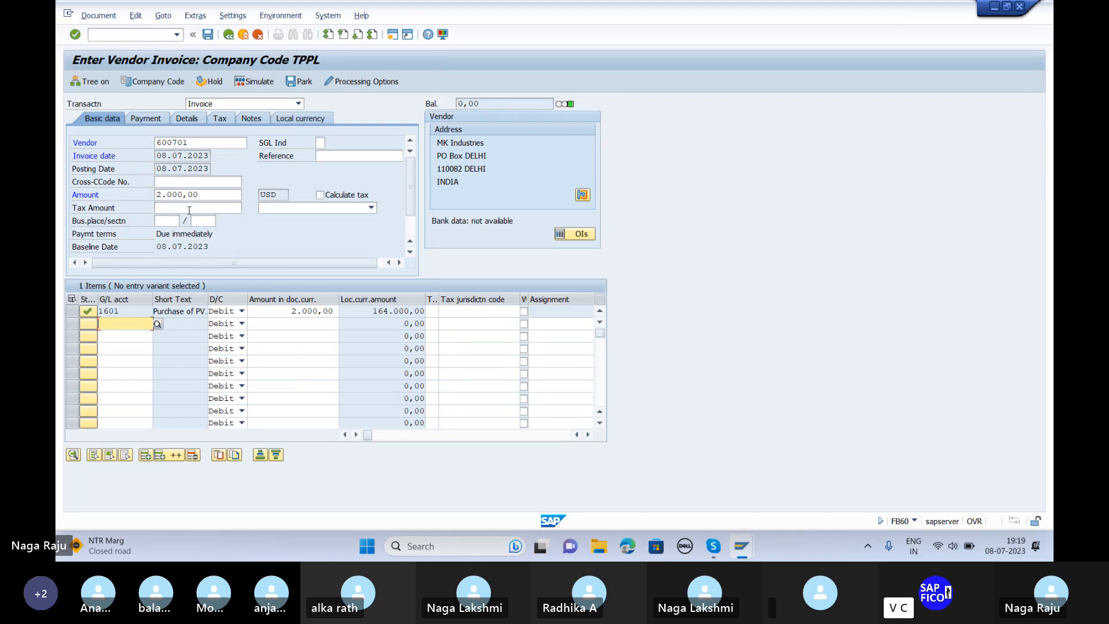
# Step: Simulate and post the invoice as document 421, then return to SAP Easy Access
pyautogui.click(254, 81)
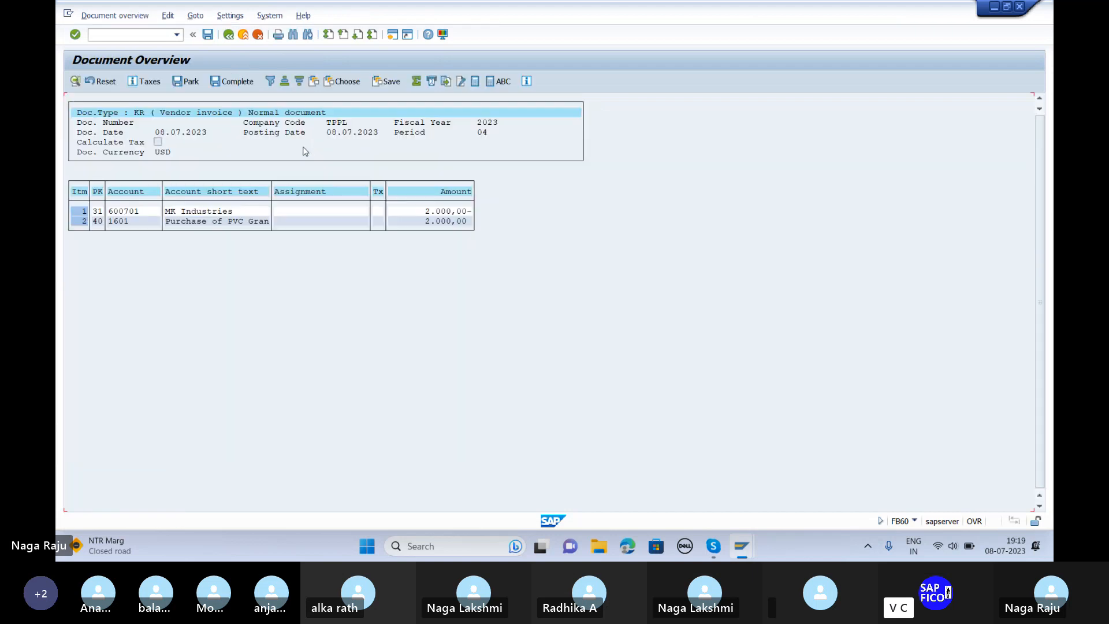
pyautogui.click(255, 82)
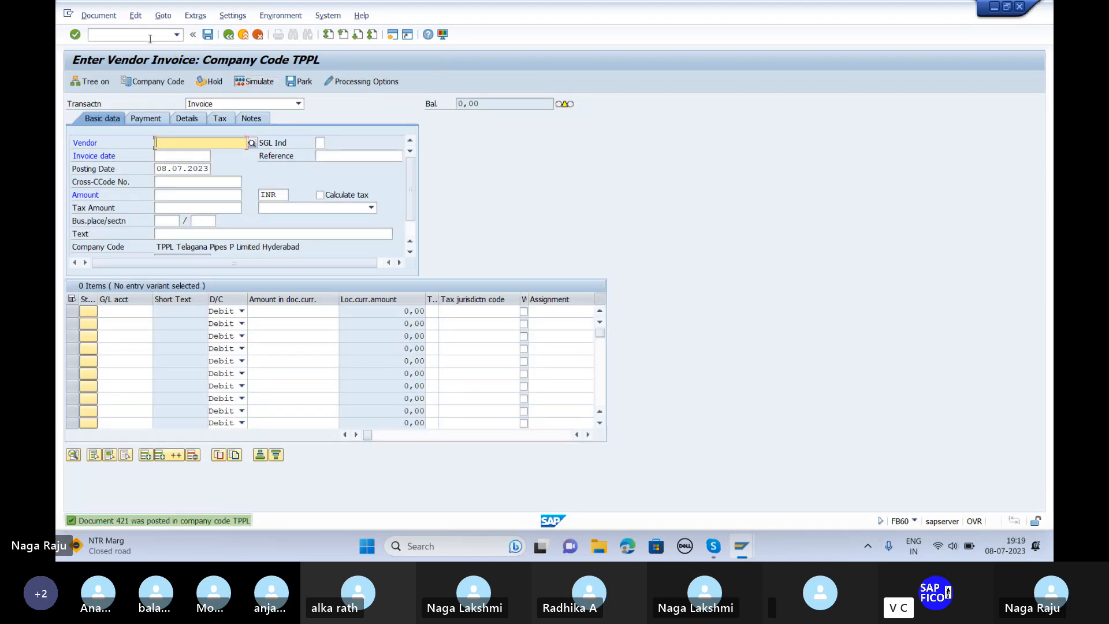
pyautogui.click(148, 35)
pyautogui.write('/n')
pyautogui.press('Return')
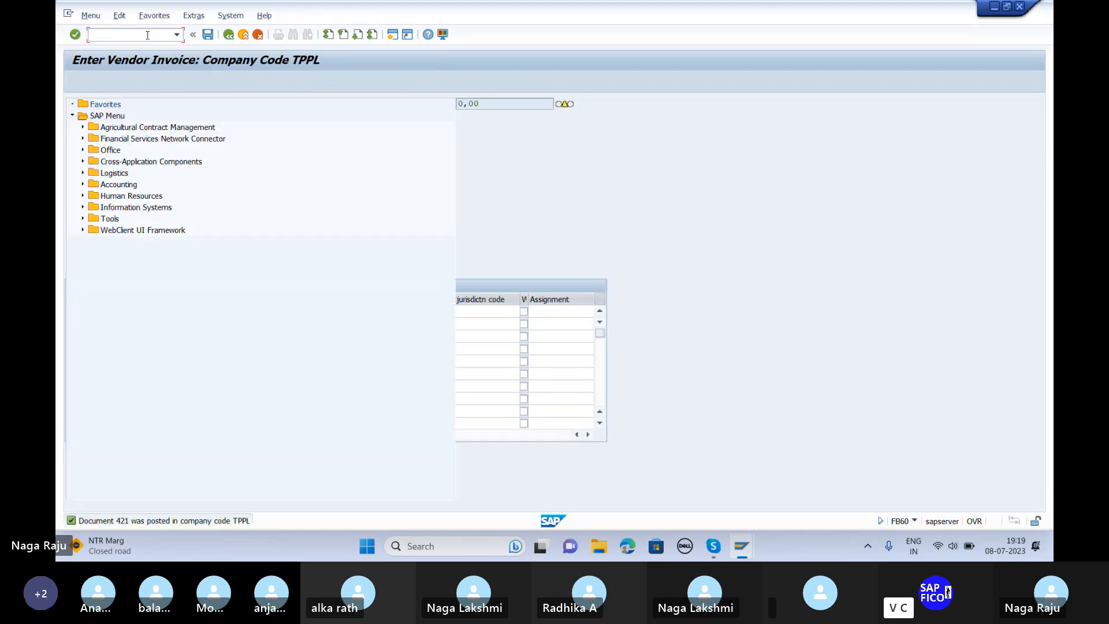
# Step: Start foreign currency valuation for company code TPPL, key date 10.07.2023, valuation area TP
pyautogui.write('f')
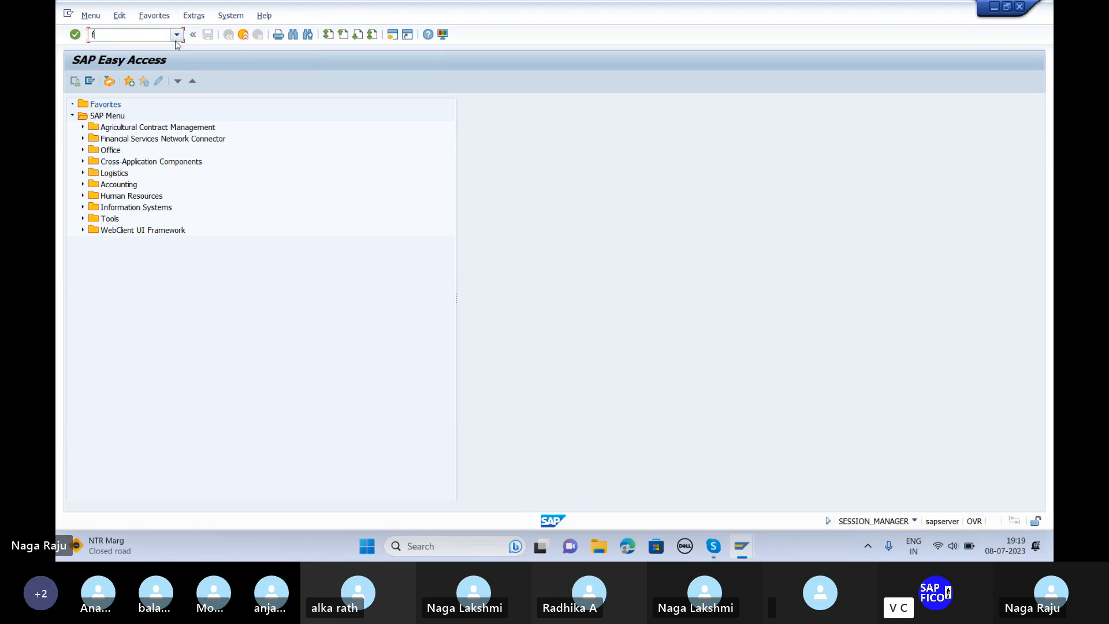
pyautogui.click(176, 34)
pyautogui.click(139, 104)
pyautogui.press('Return')
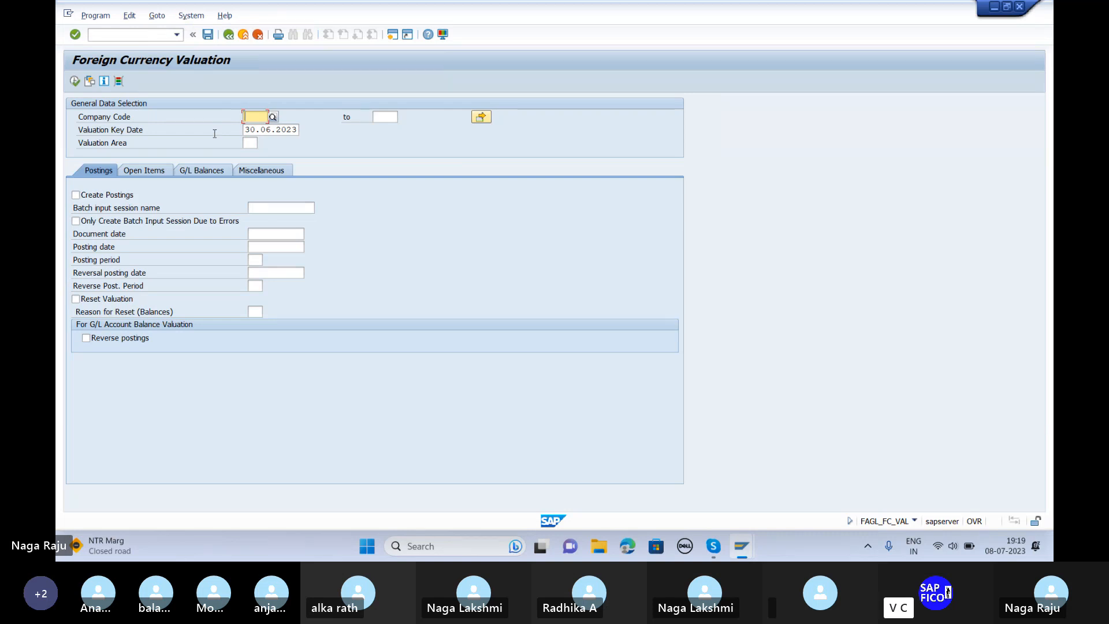
pyautogui.write('TPPL')
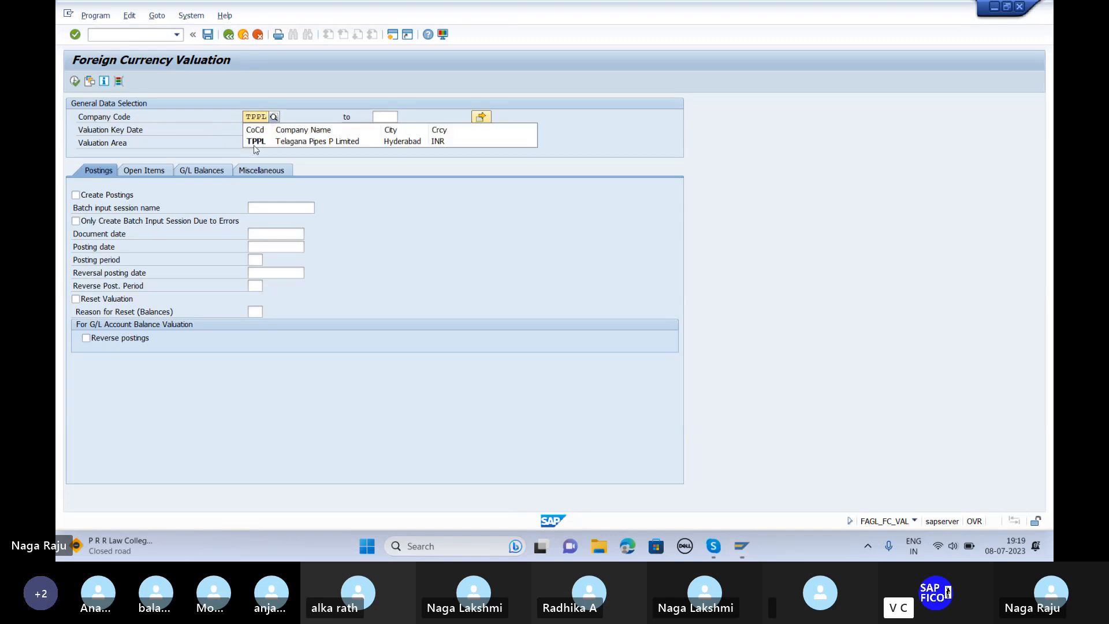
pyautogui.click(259, 144)
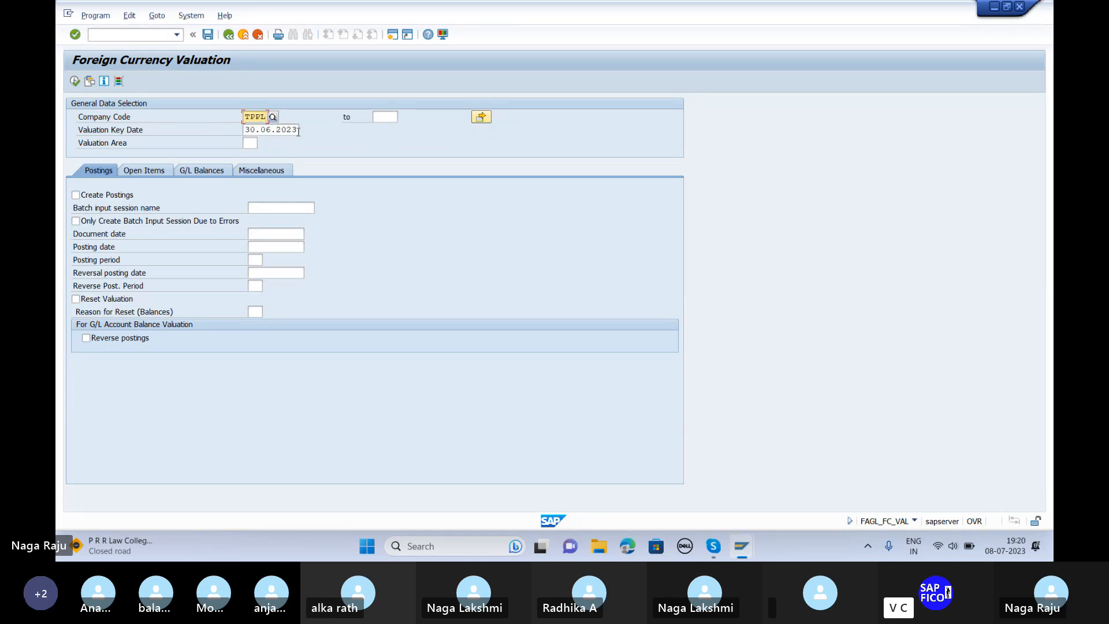
pyautogui.click(298, 129)
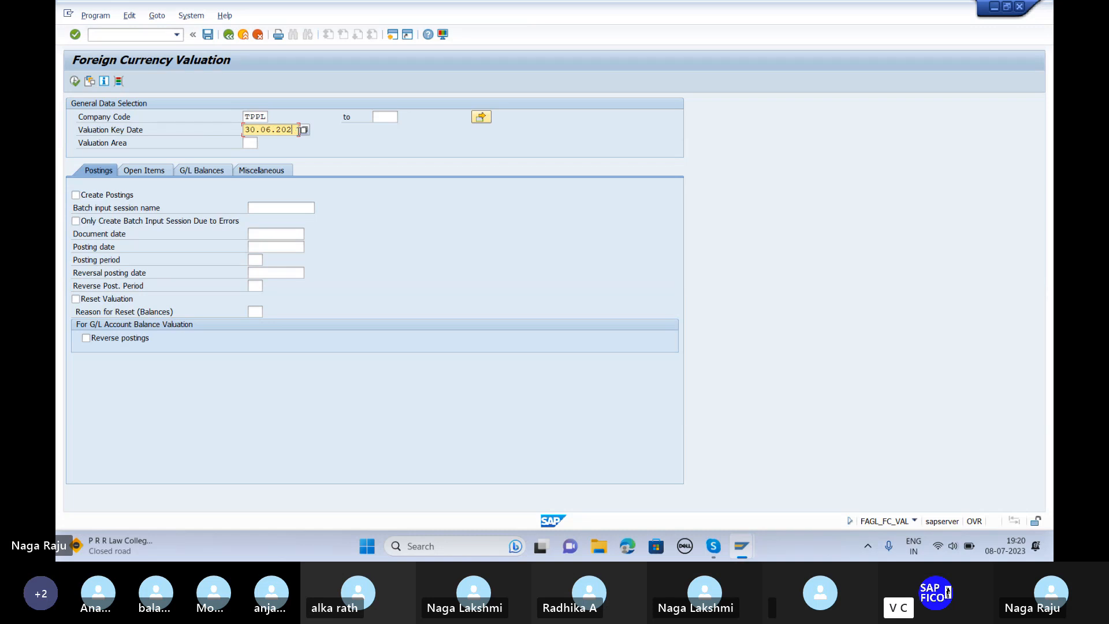
pyautogui.press('BackSpace')
pyautogui.press('BackSpace')
pyautogui.press('BackSpace')
pyautogui.press('BackSpace')
pyautogui.press('BackSpace')
pyautogui.press('BackSpace')
pyautogui.press('BackSpace')
pyautogui.press('BackSpace')
pyautogui.press('BackSpace')
pyautogui.press('Down')
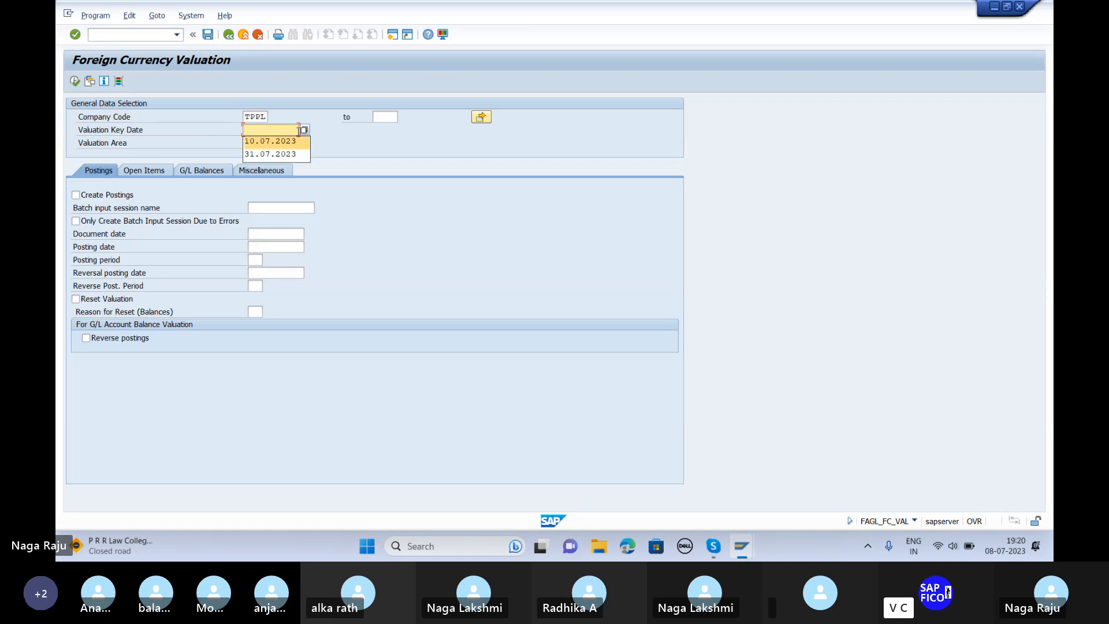
pyautogui.press('Return')
pyautogui.press('Tab')
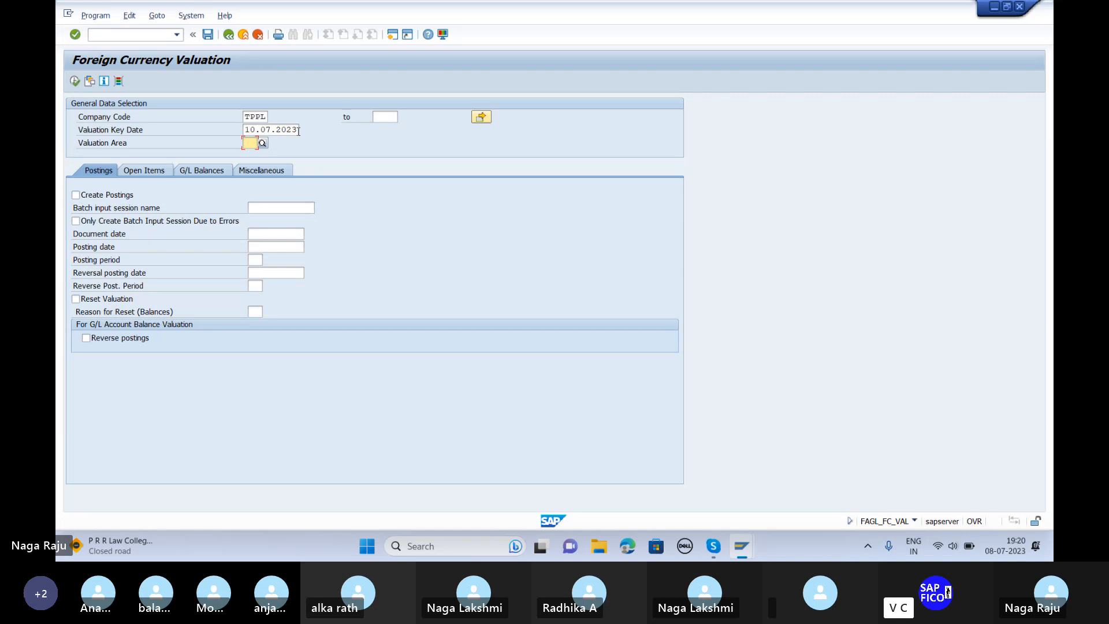
pyautogui.write('TP')
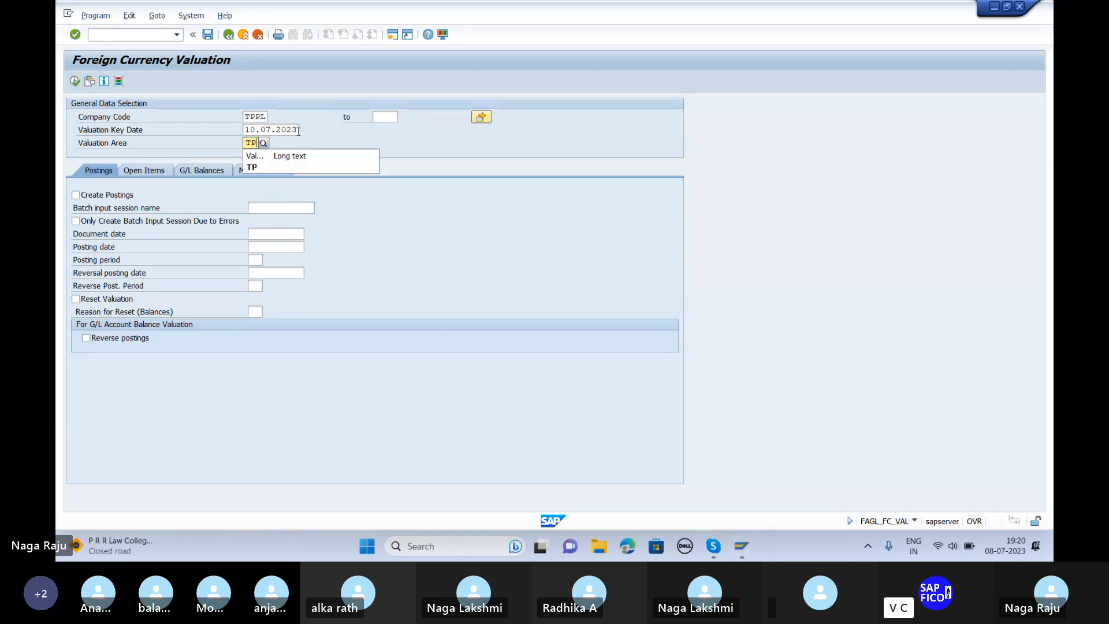
# Step: Enable postings with session TPPL-FR 2, document and posting dates 10.07.2023, period 04
pyautogui.click(76, 195)
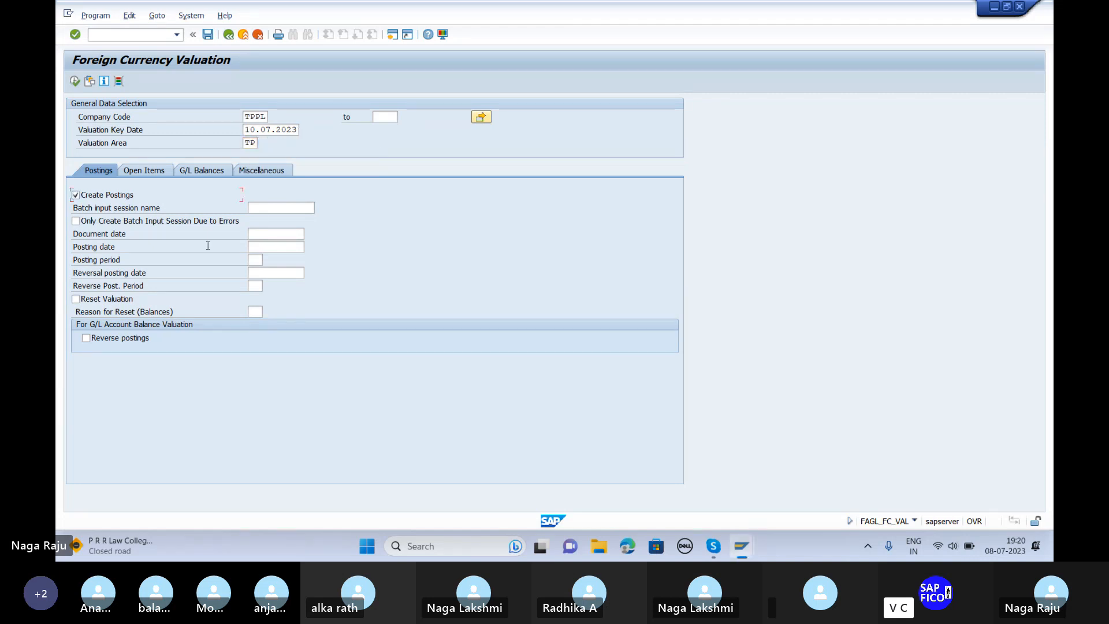
pyautogui.click(261, 209)
pyautogui.write('TPPL-FR 1')
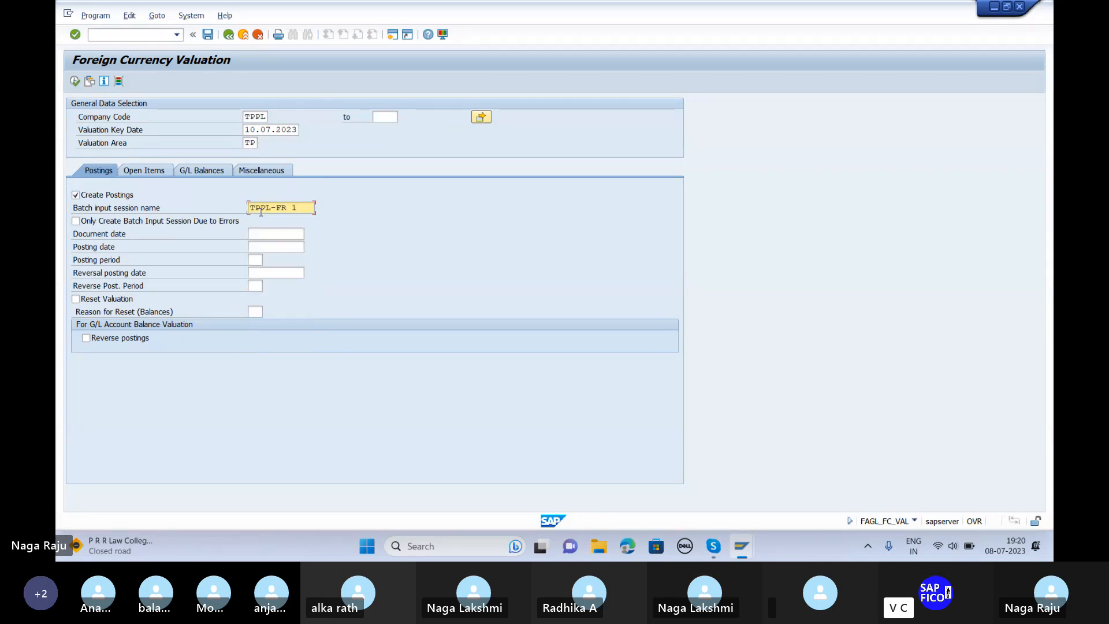
pyautogui.press('BackSpace')
pyautogui.write('2')
pyautogui.click(258, 233)
pyautogui.write('10.0')
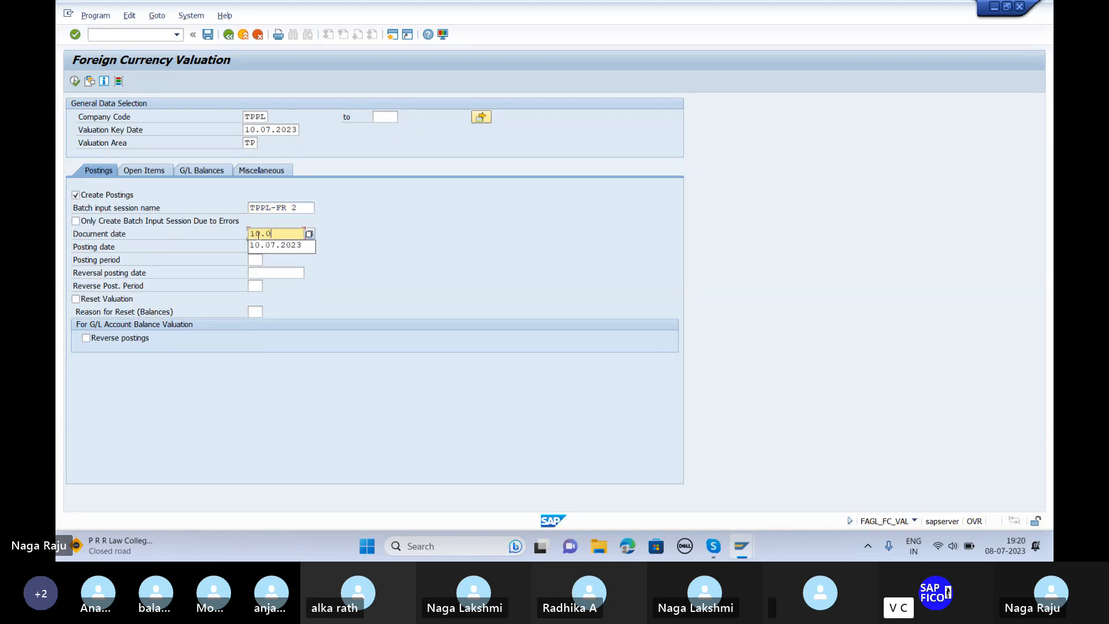
pyautogui.write('7.2023')
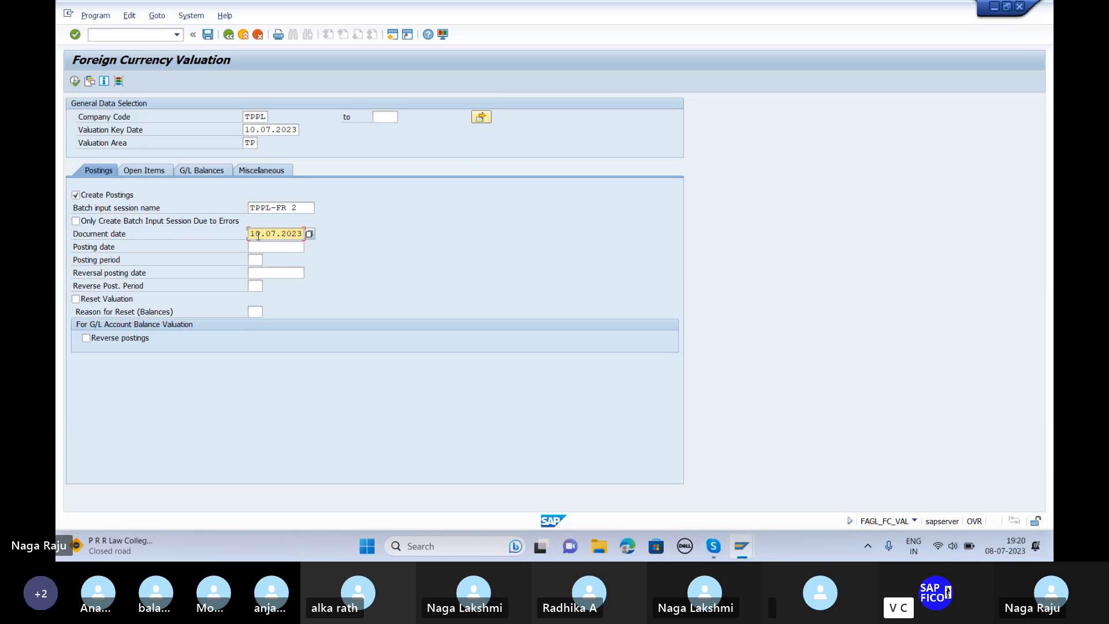
pyautogui.press('Tab')
pyautogui.write('10.07.2')
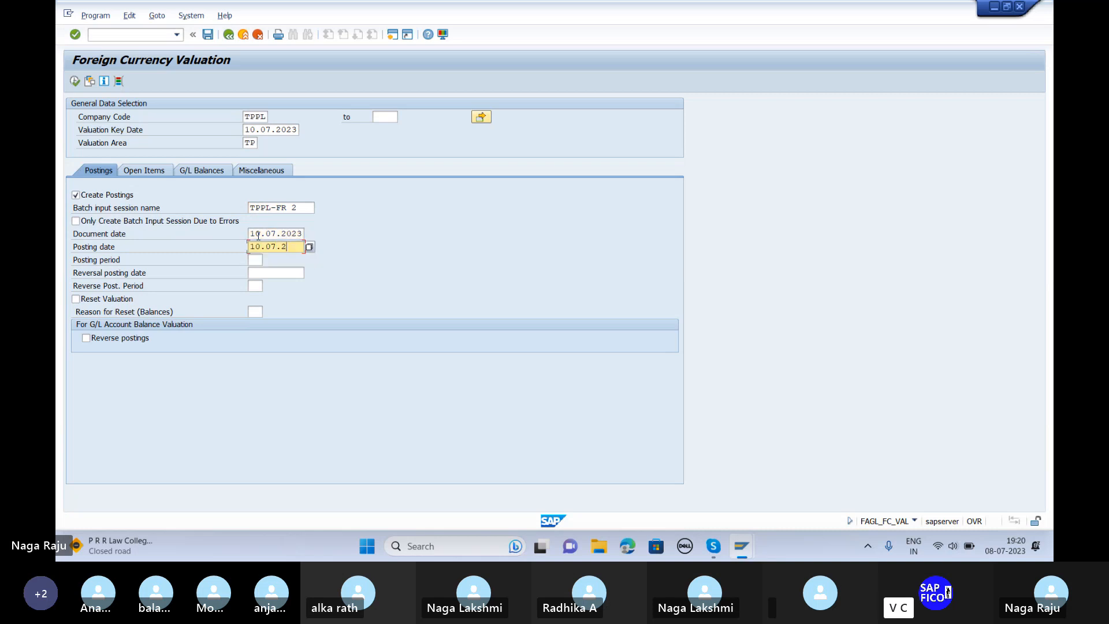
pyautogui.write('023')
pyautogui.write('04')
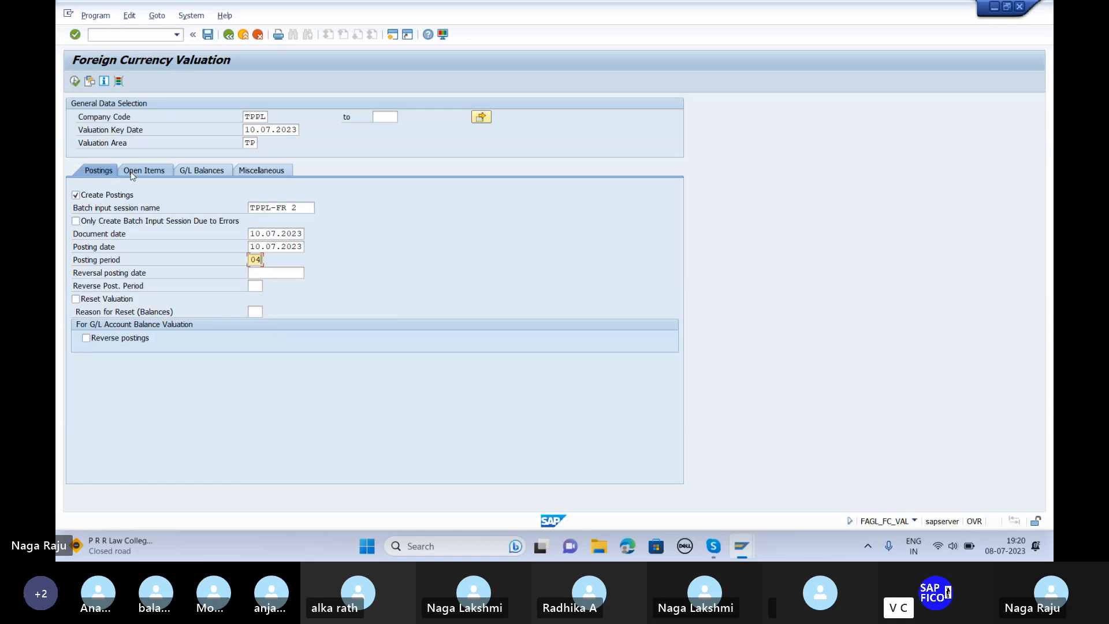
# Step: Include vendor open items on reconciliation account 601 in the valuation
pyautogui.click(132, 171)
pyautogui.click(76, 286)
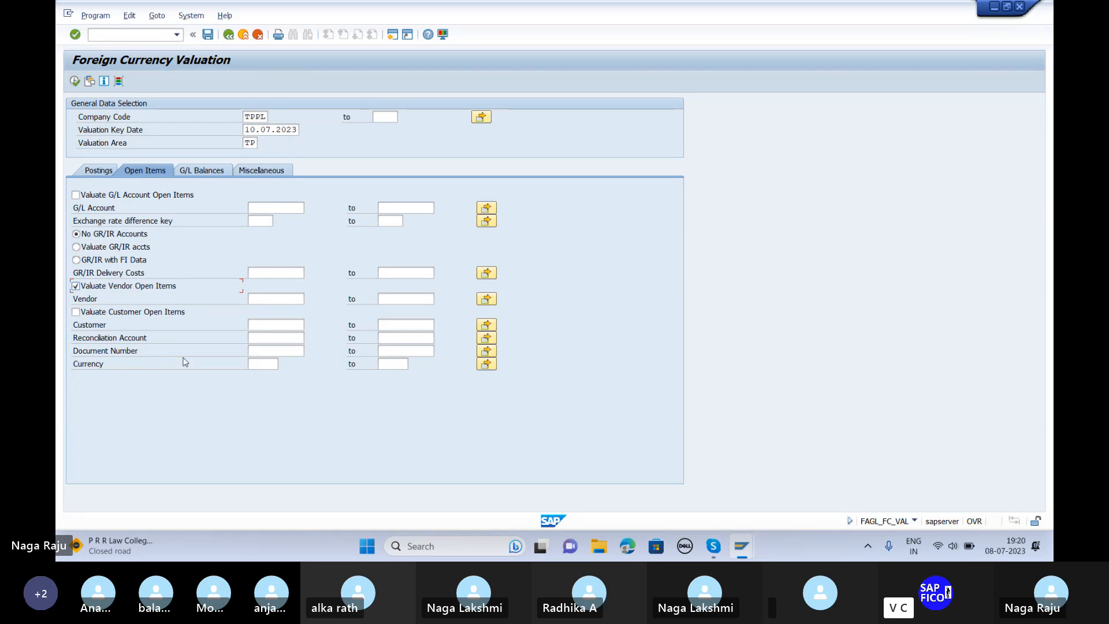
pyautogui.click(259, 341)
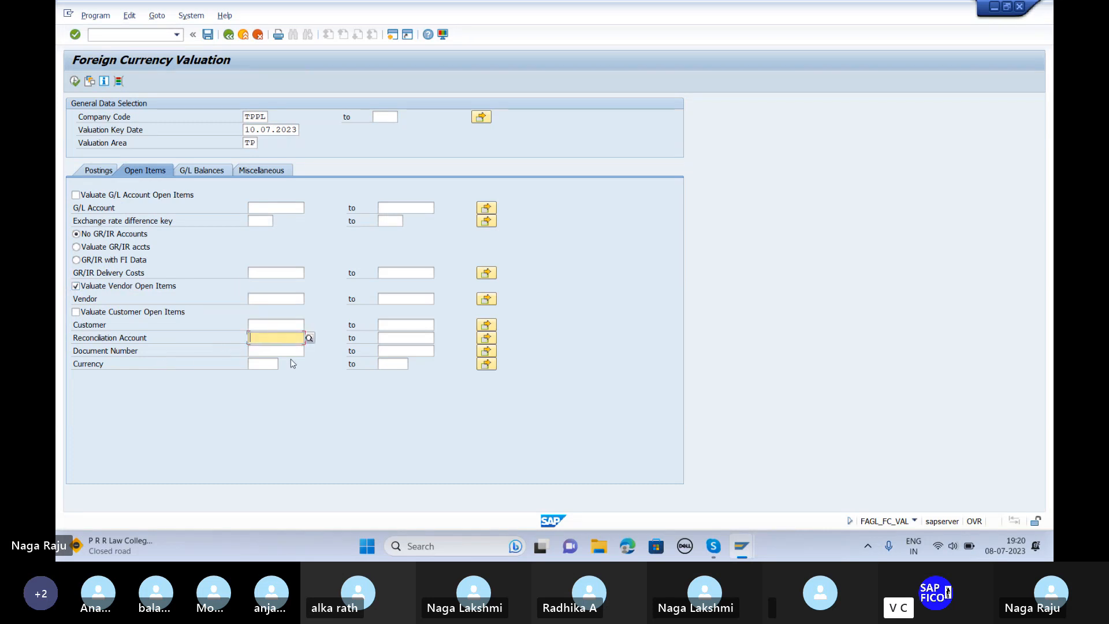
pyautogui.click(311, 341)
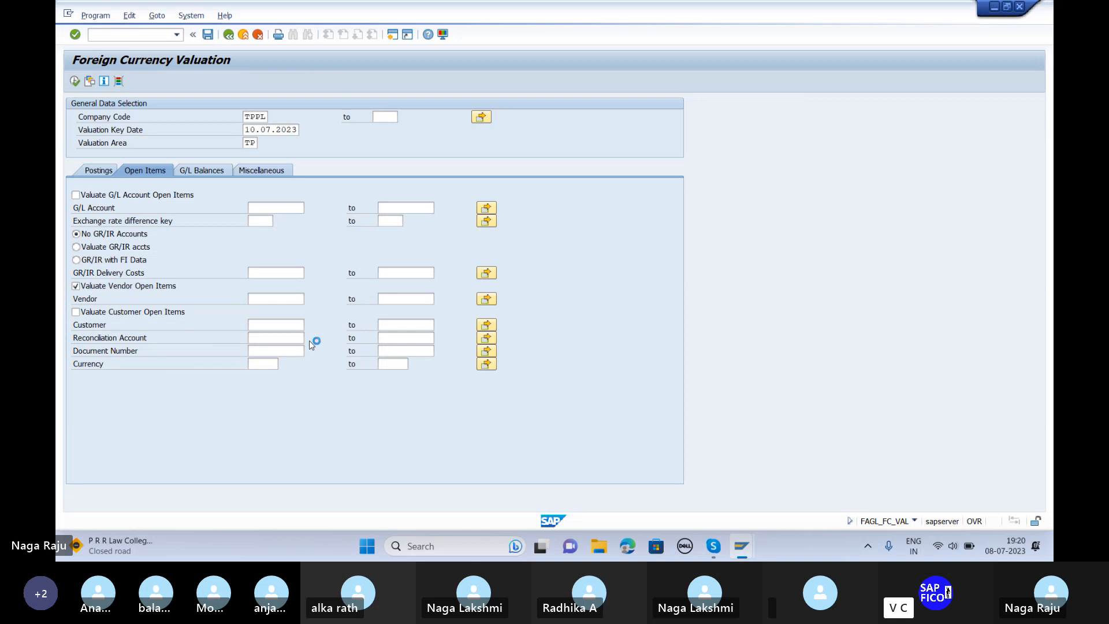
pyautogui.press('Return')
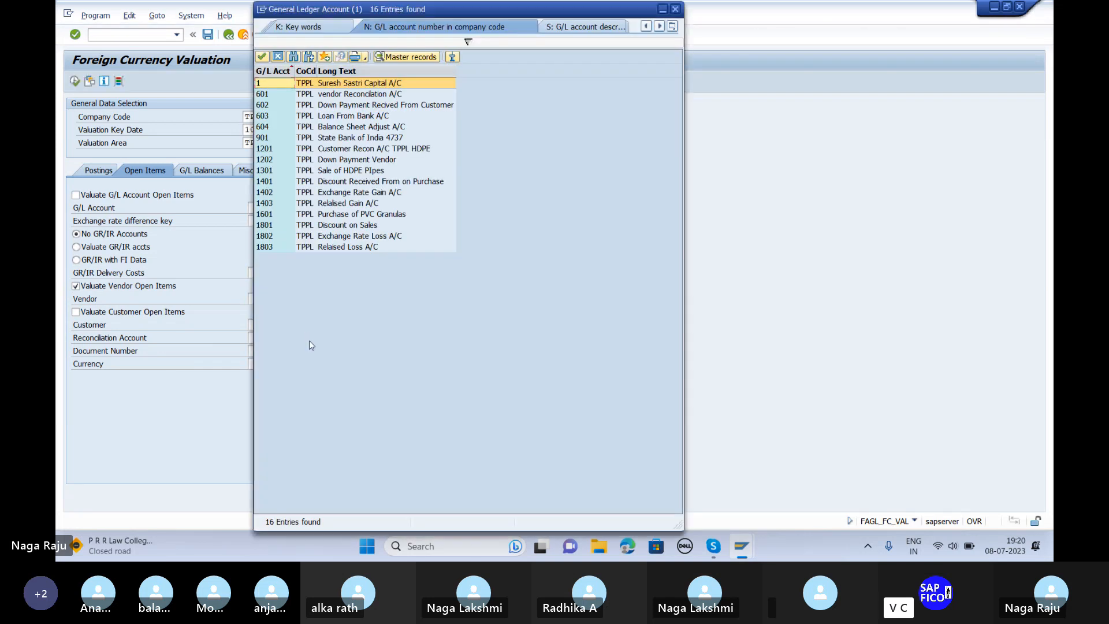
pyautogui.press('Down')
pyautogui.press('Return')
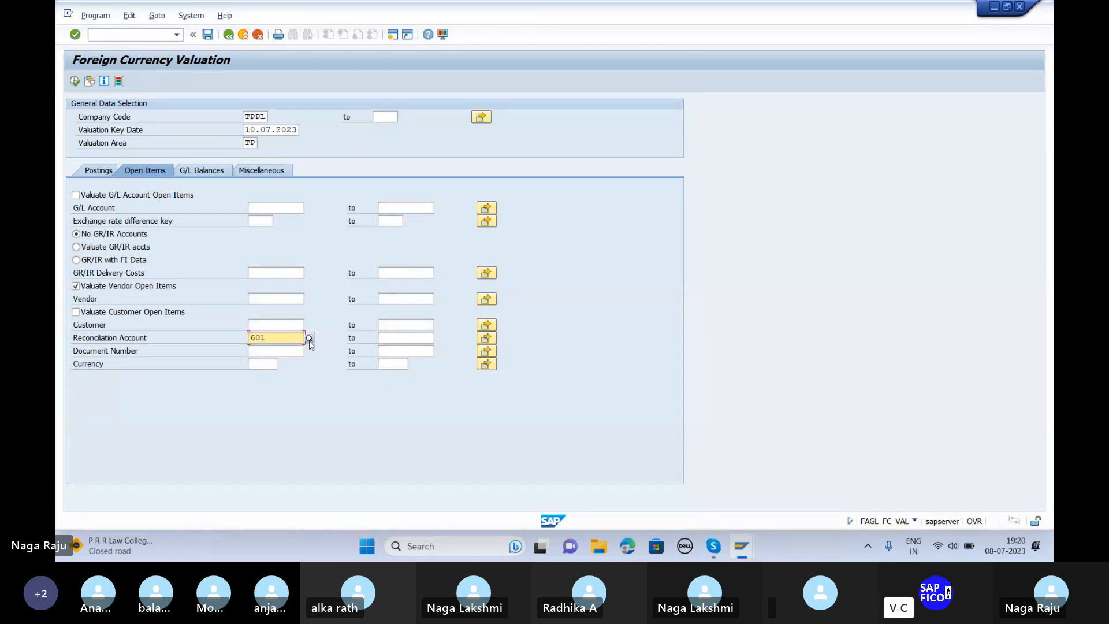
pyautogui.click(205, 38)
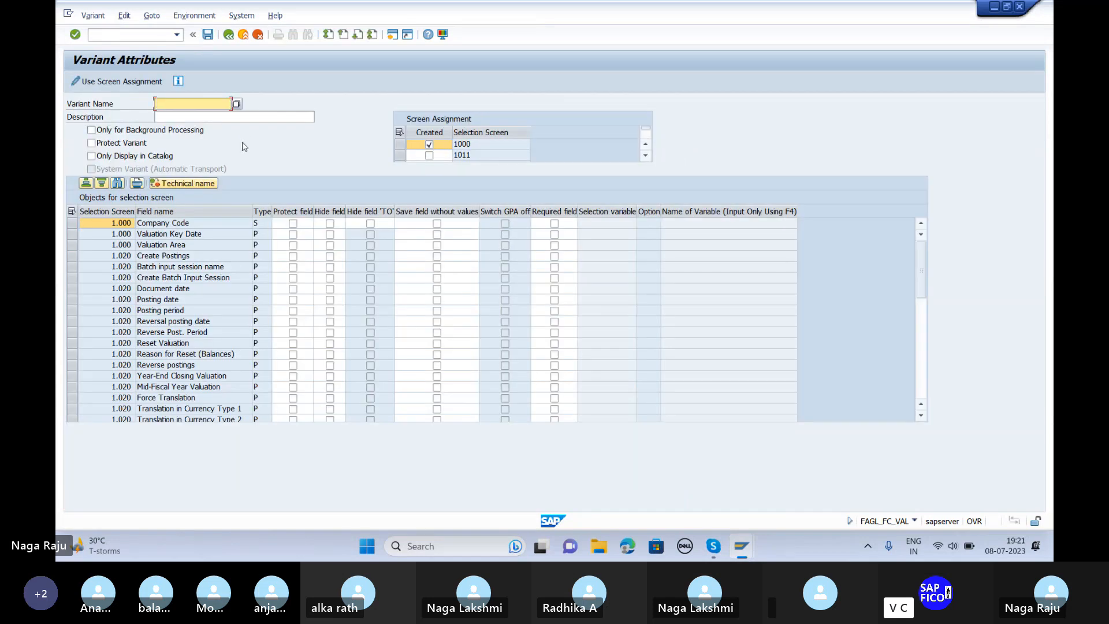
# Step: Save the variant as TPPL-FR 2 with the earlier foreign currency revaluation description
pyautogui.write('TP')
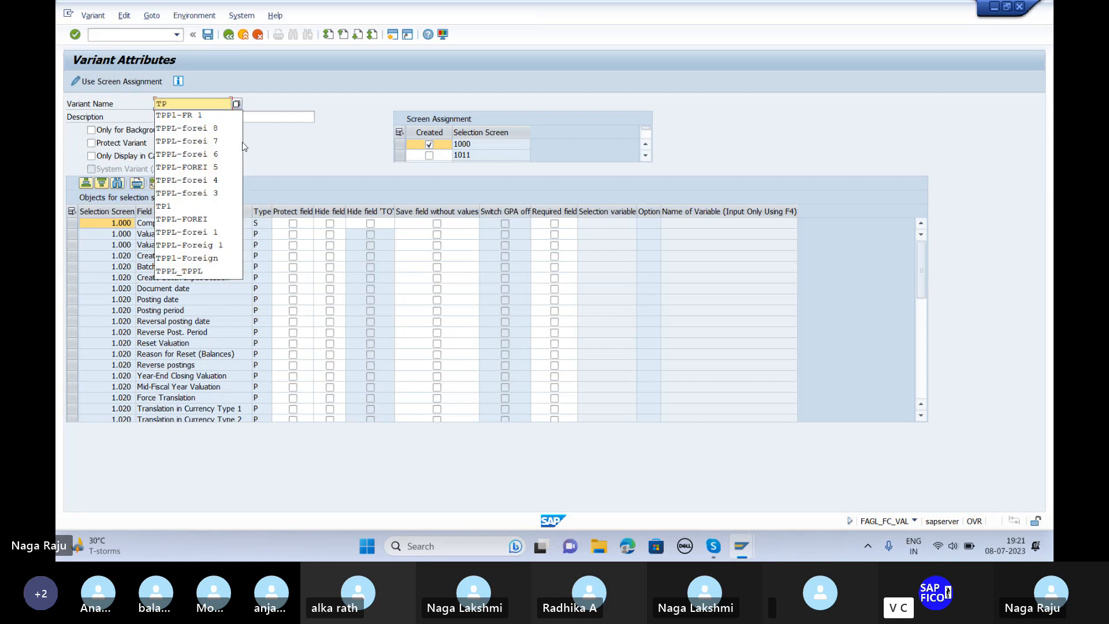
pyautogui.press('Down')
pyautogui.press('Return')
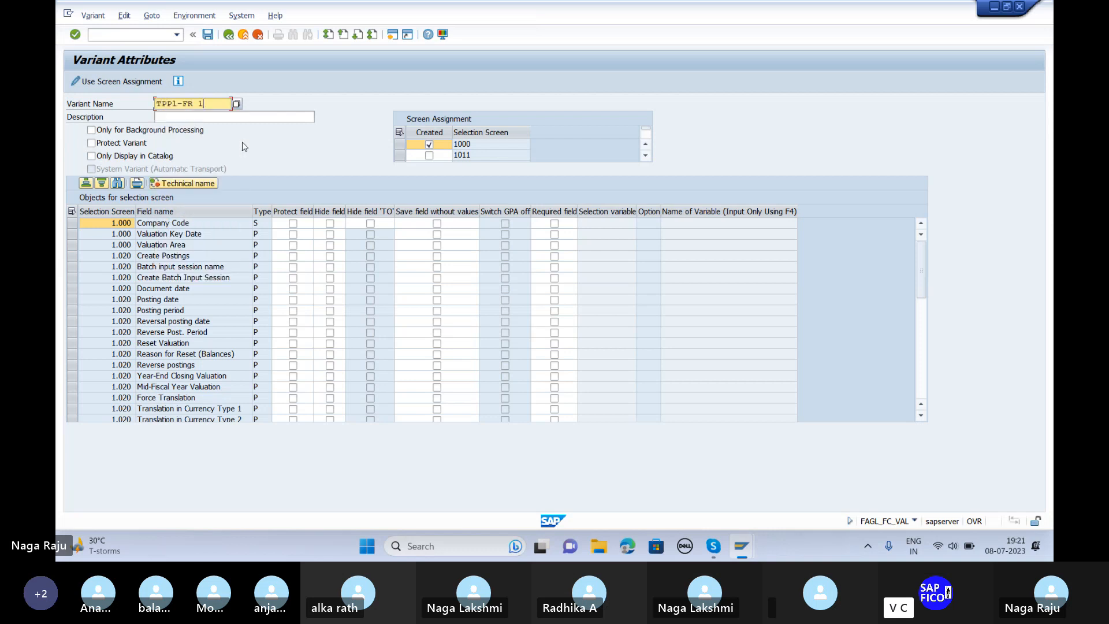
pyautogui.write('2')
pyautogui.click(221, 118)
pyautogui.write('F')
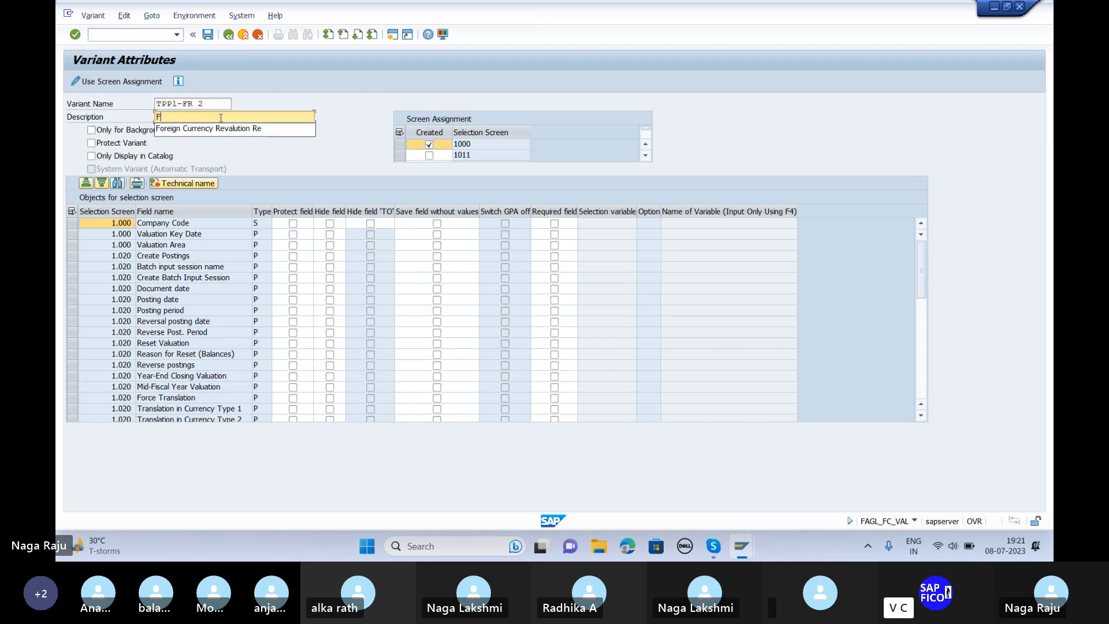
pyautogui.click(217, 128)
pyautogui.press('Return')
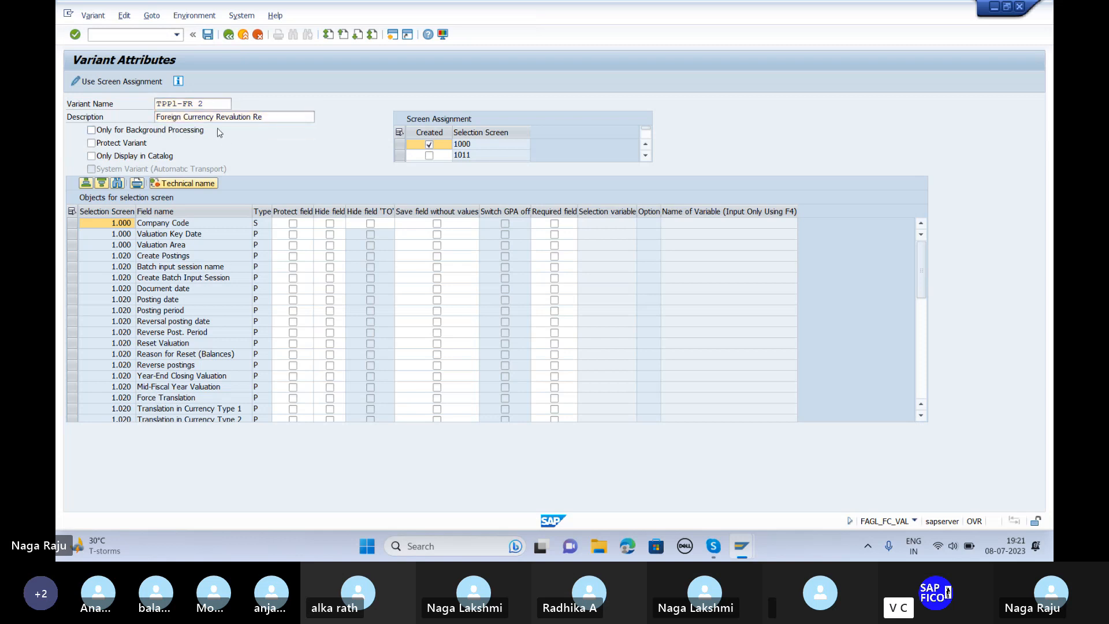
pyautogui.click(208, 36)
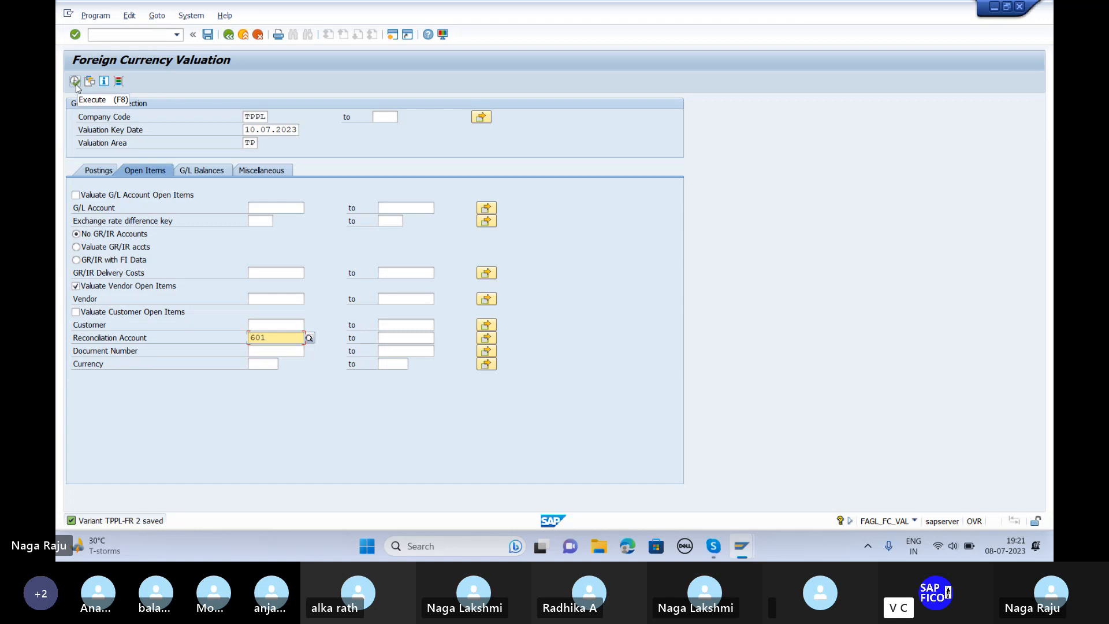
# Step: Execute the valuation and review document 421 revalued at 89, a 14,000 INR difference
pyautogui.click(75, 81)
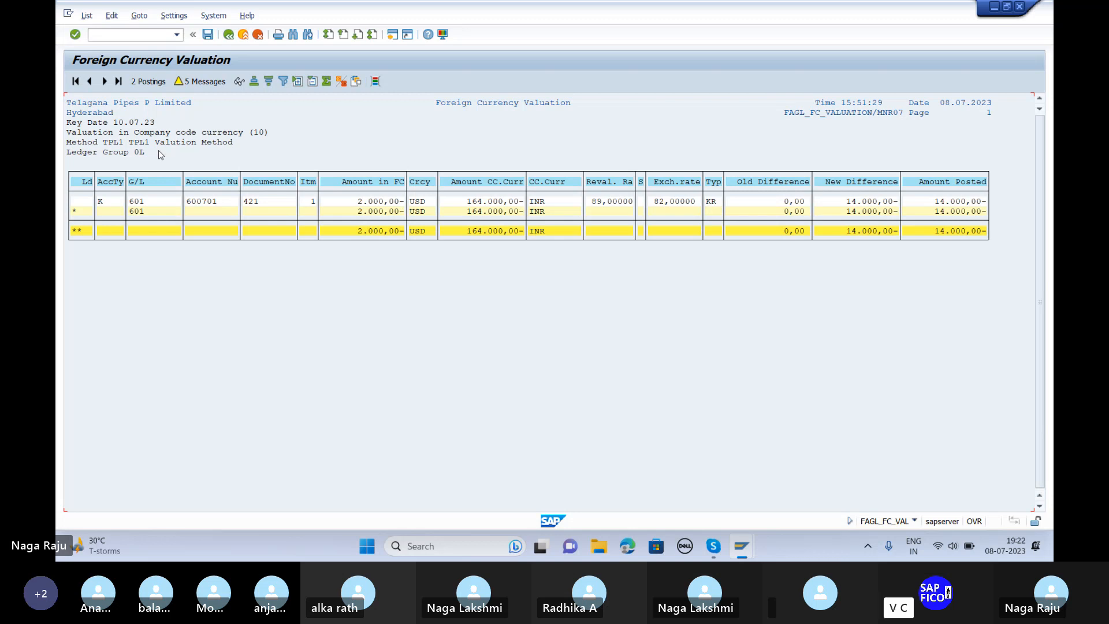
# Step: Display the valuation's 14,000.00 INR batch-input postings and their reversals
pyautogui.click(149, 81)
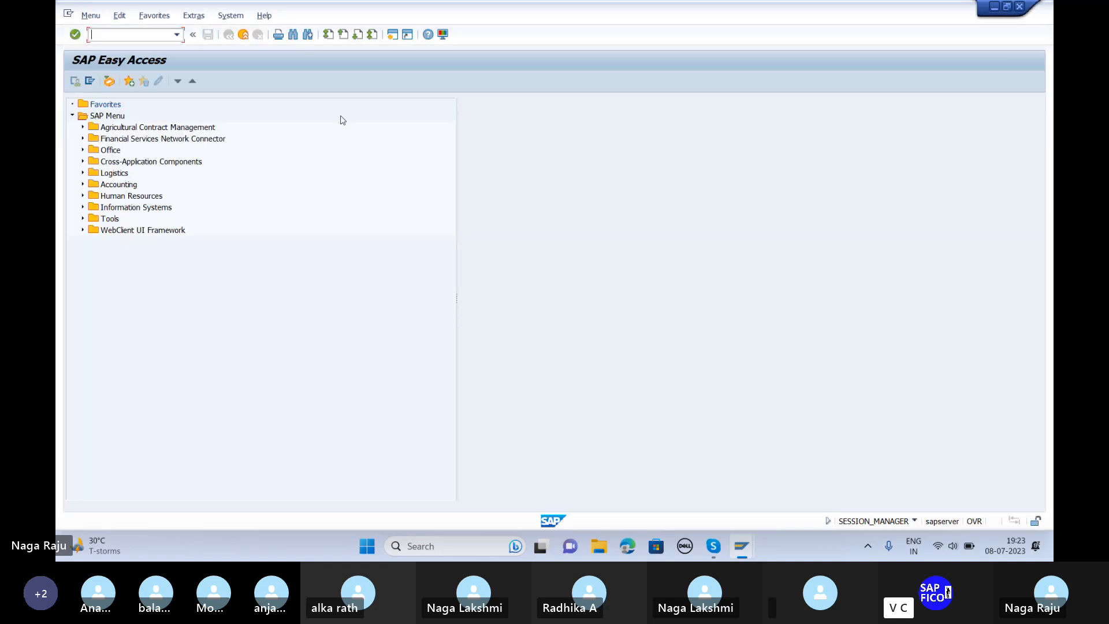
pyautogui.write('fs00')
pyautogui.press('Return')
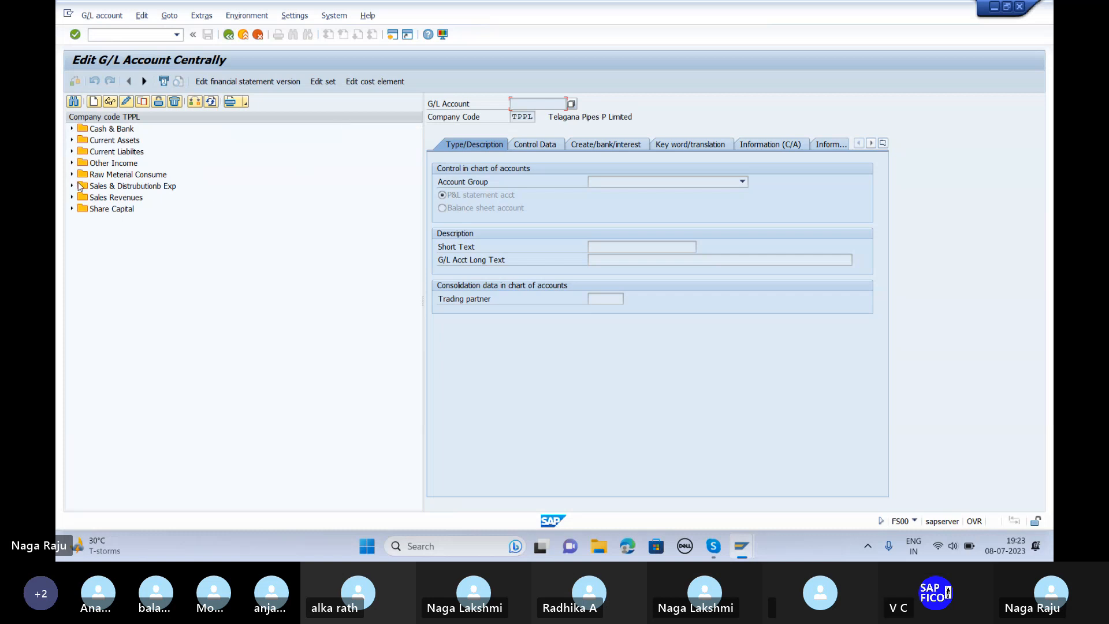
pyautogui.click(71, 153)
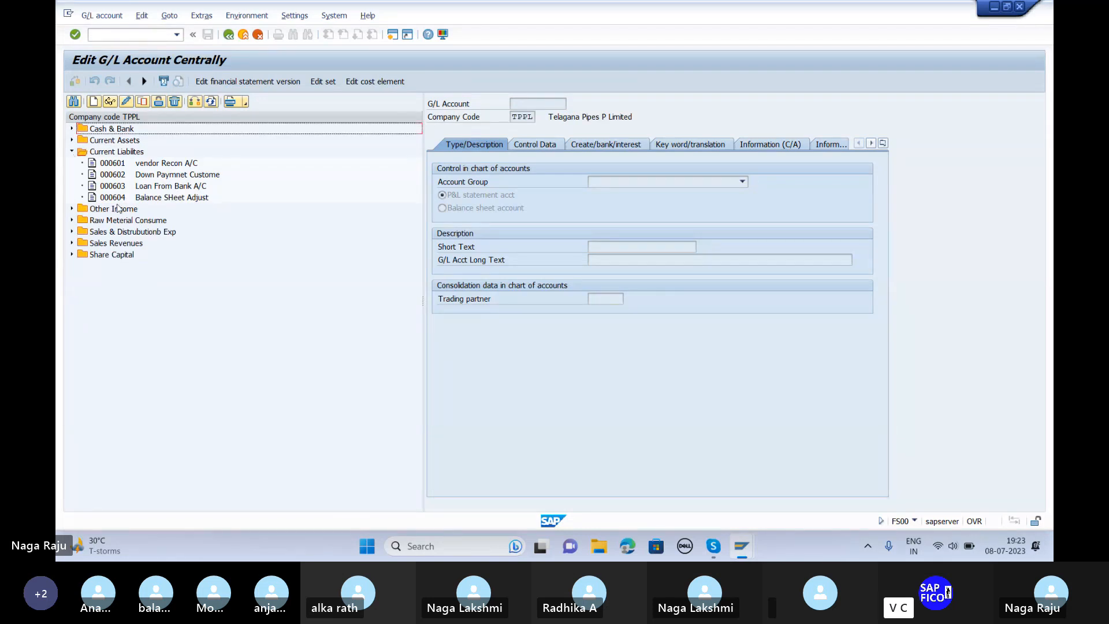
pyautogui.click(72, 209)
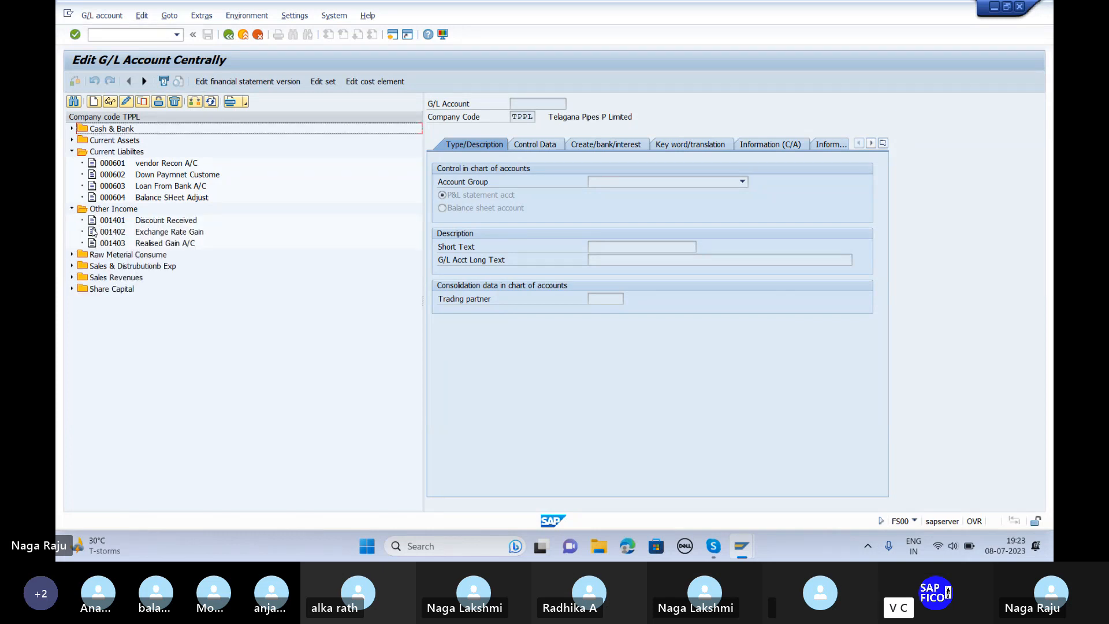
pyautogui.click(72, 266)
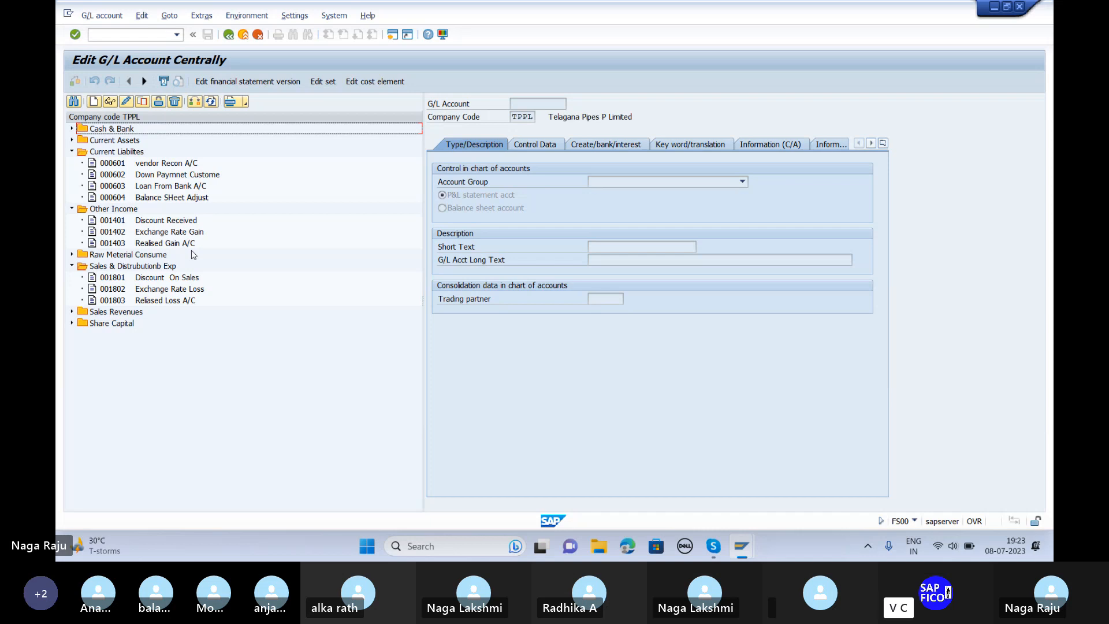
pyautogui.click(139, 34)
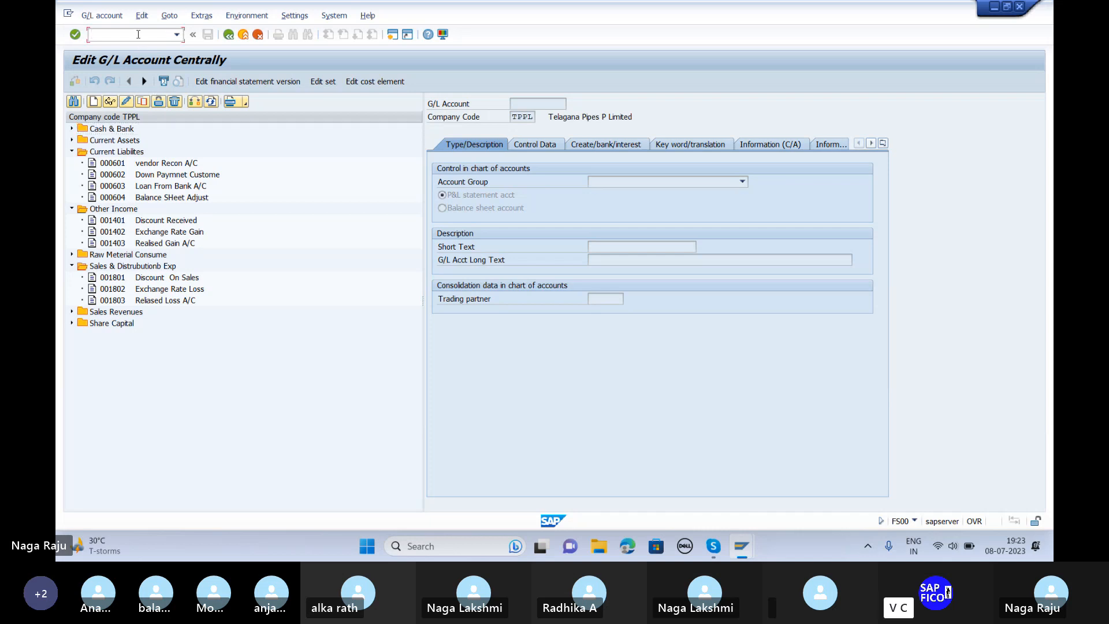
pyautogui.write('/n')
pyautogui.press('Return')
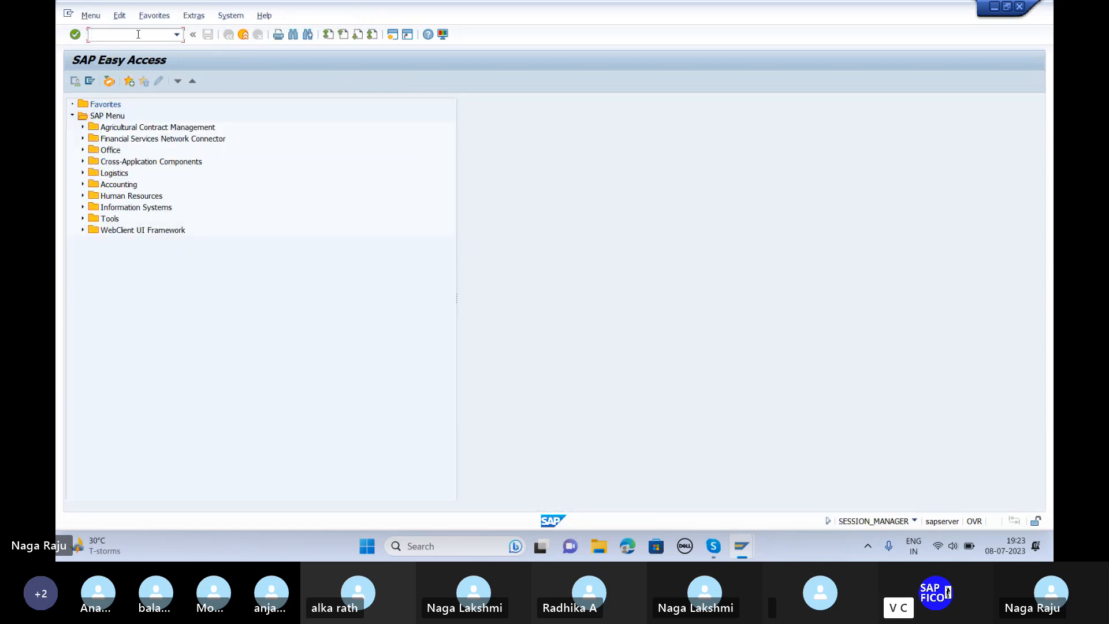
# Step: Start an F-53 outgoing payment dated 08.07.2023 in USD at exchange rate 89
pyautogui.write('f-53')
pyautogui.press('Return')
pyautogui.write('08.07.2023')
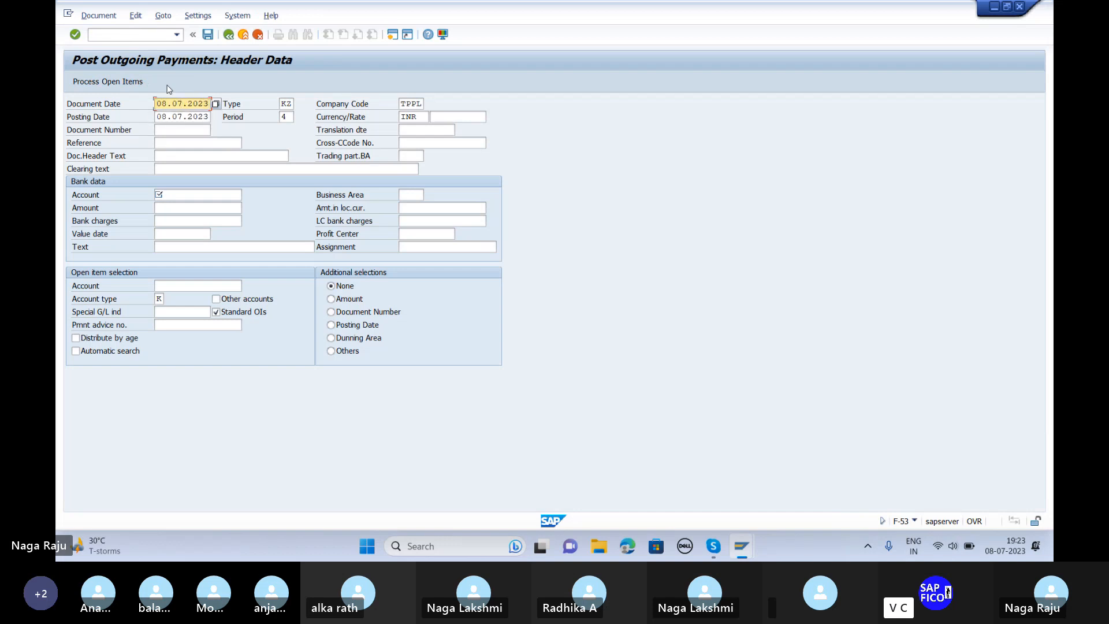
pyautogui.press('Tab')
pyautogui.press('Tab')
pyautogui.press('Tab')
pyautogui.press('Tab')
pyautogui.press('Tab')
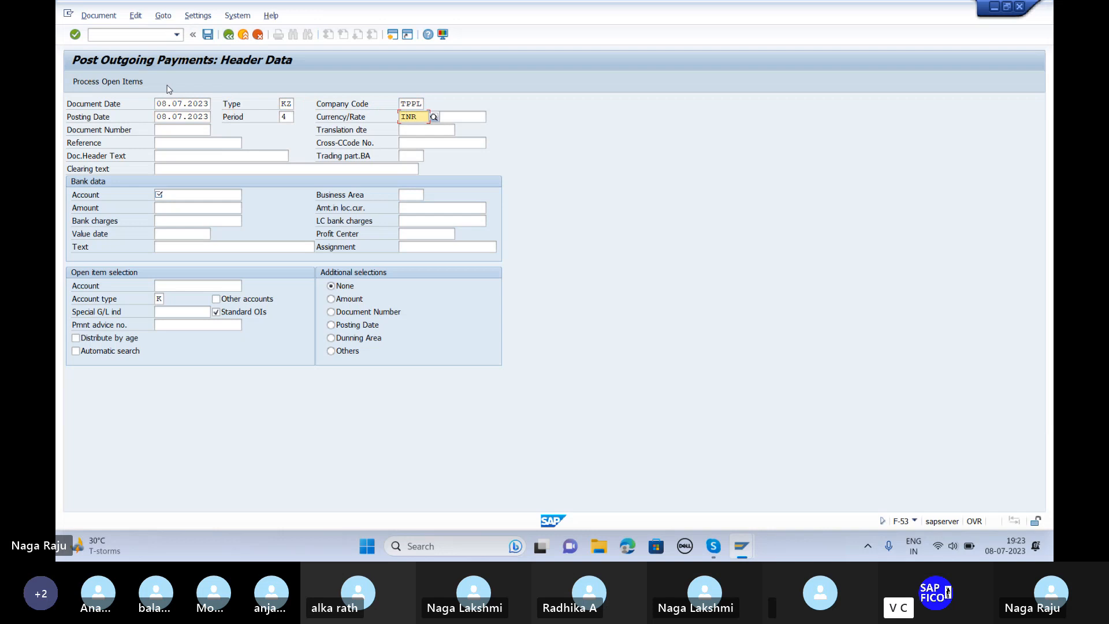
pyautogui.press('Delete')
pyautogui.press('Delete')
pyautogui.press('Delete')
pyautogui.write('USD')
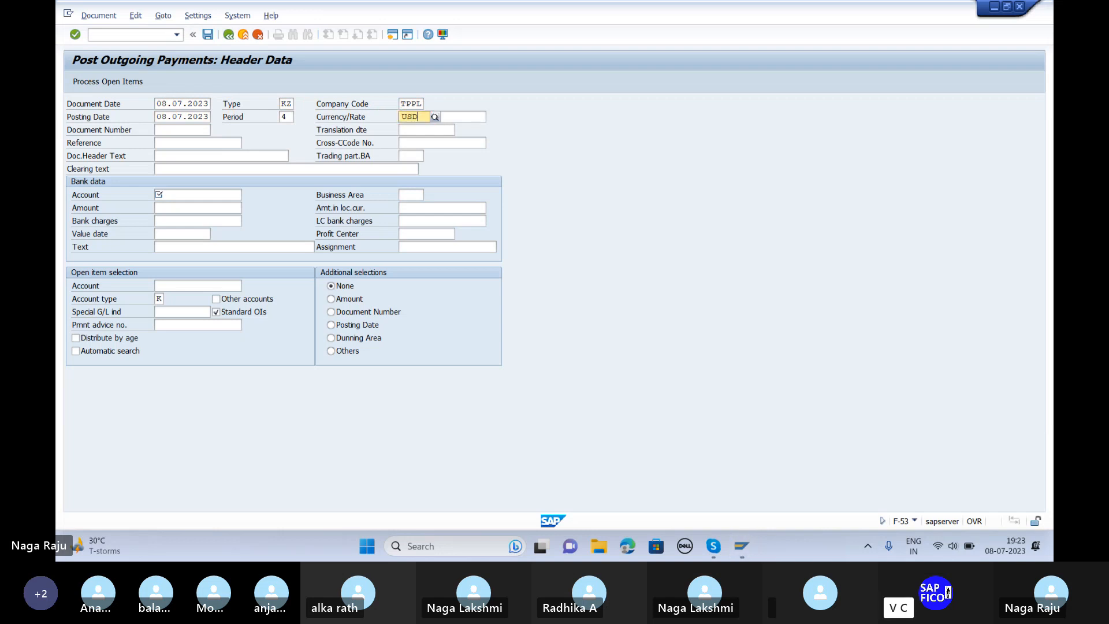
pyautogui.press('Tab')
pyautogui.write('8')
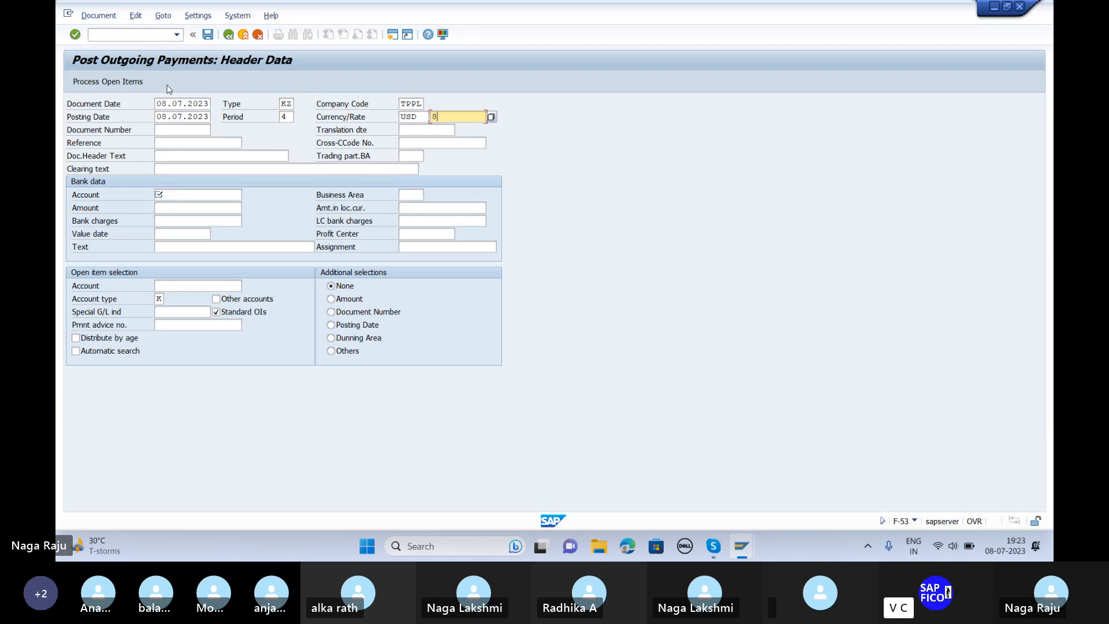
pyautogui.write('9')
# Step: Enter clearing text 'USD Payment', bank account 901, amount 2000 and text USD
pyautogui.click(186, 168)
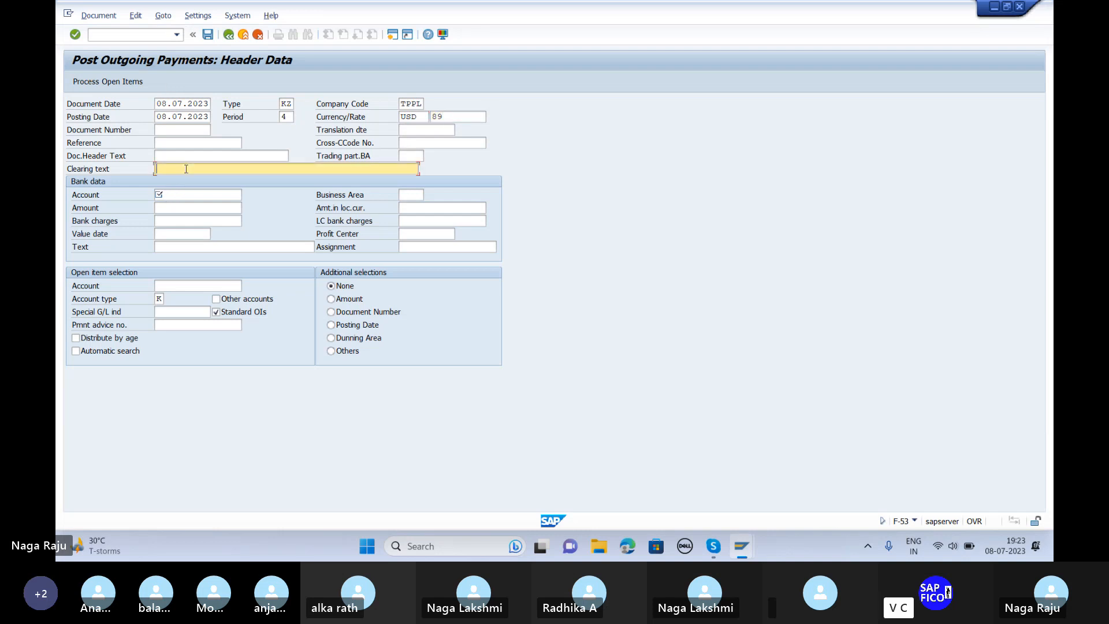
pyautogui.write('USD')
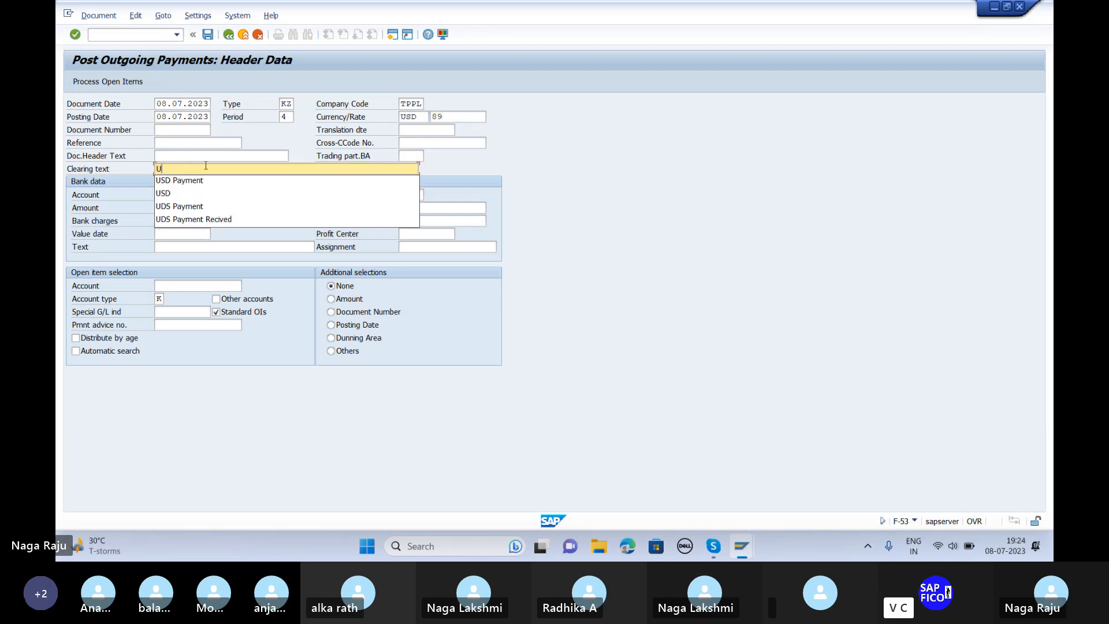
pyautogui.click(187, 182)
pyautogui.click(191, 195)
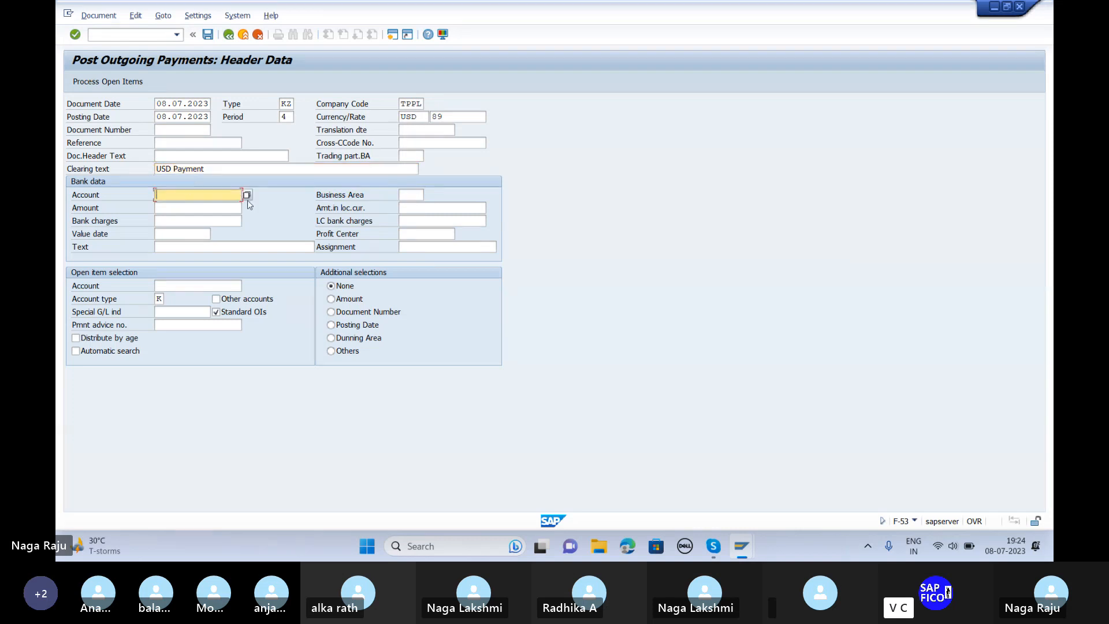
pyautogui.click(247, 194)
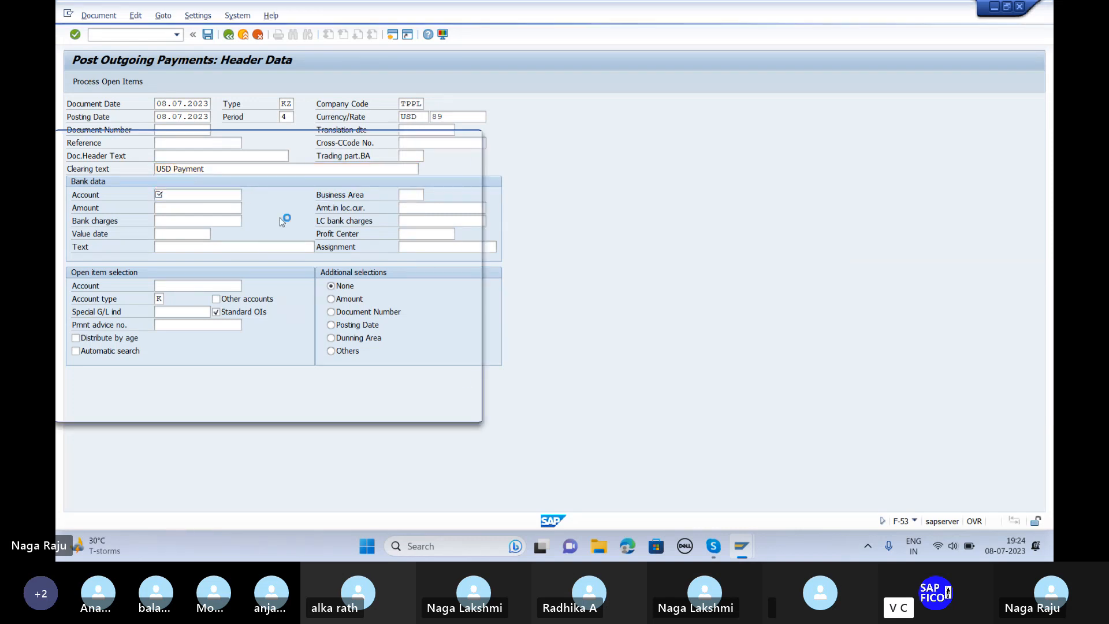
pyautogui.press('Return')
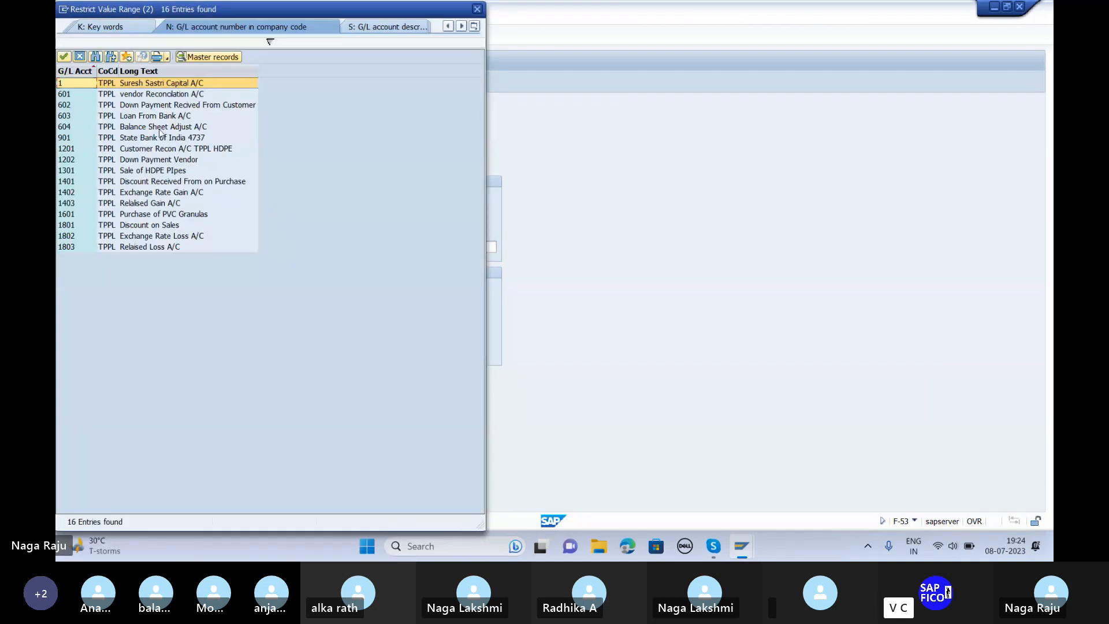
pyautogui.doubleClick(161, 139)
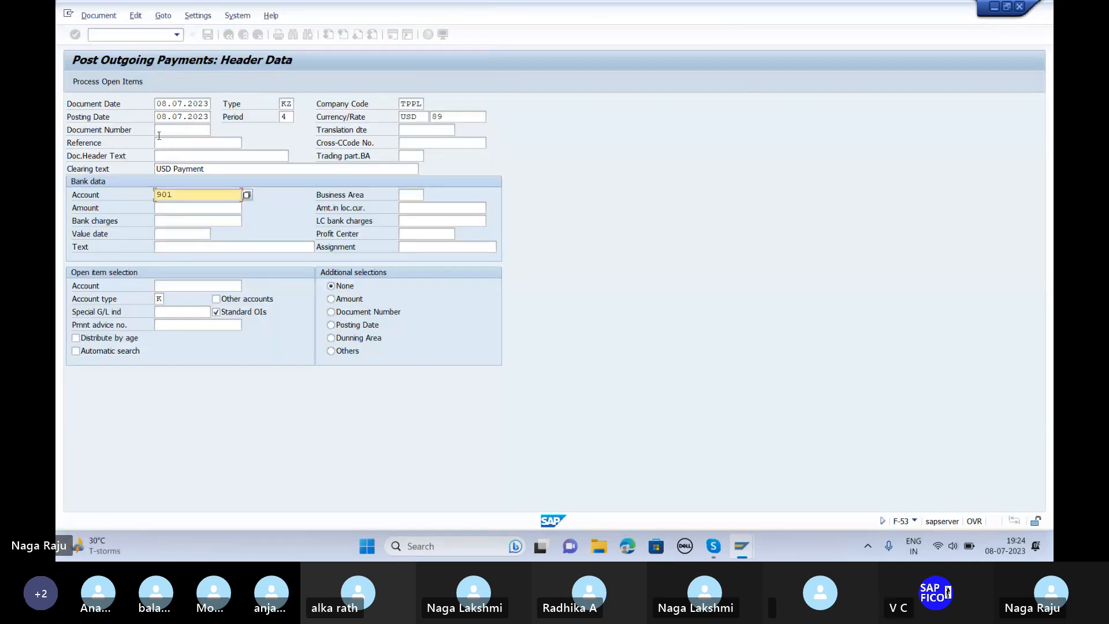
pyautogui.press('Tab')
pyautogui.press('Tab')
pyautogui.write('2000')
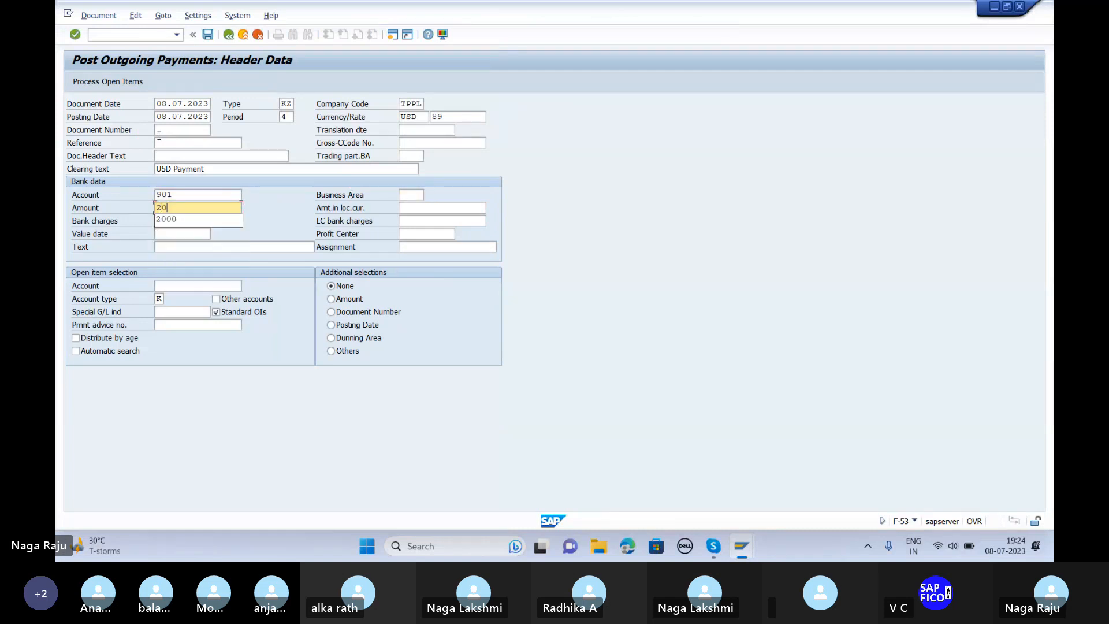
pyautogui.press('Tab')
pyautogui.press('Tab')
pyautogui.press('Tab')
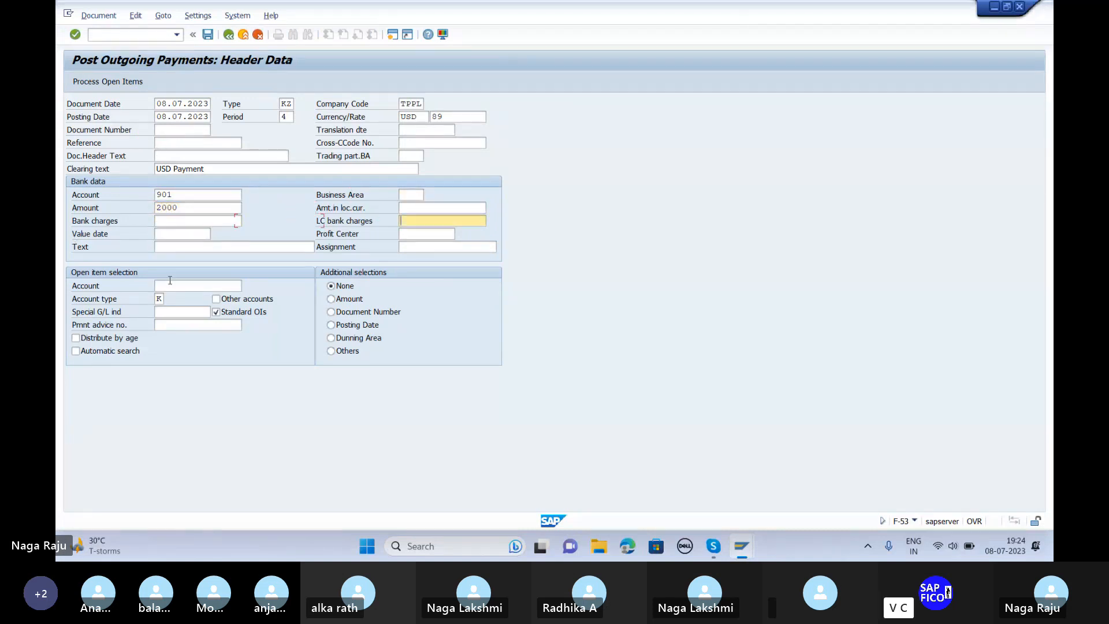
pyautogui.click(166, 246)
pyautogui.write('USD')
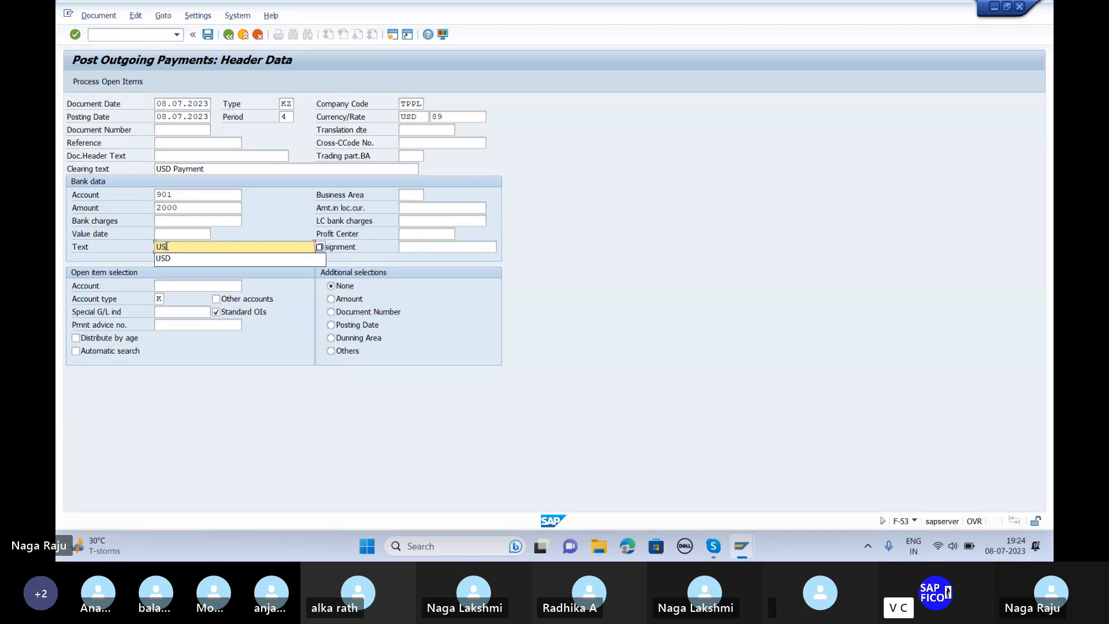
# Step: Select vendor 600701 MK Industries and load its open items
pyautogui.click(177, 286)
pyautogui.click(248, 286)
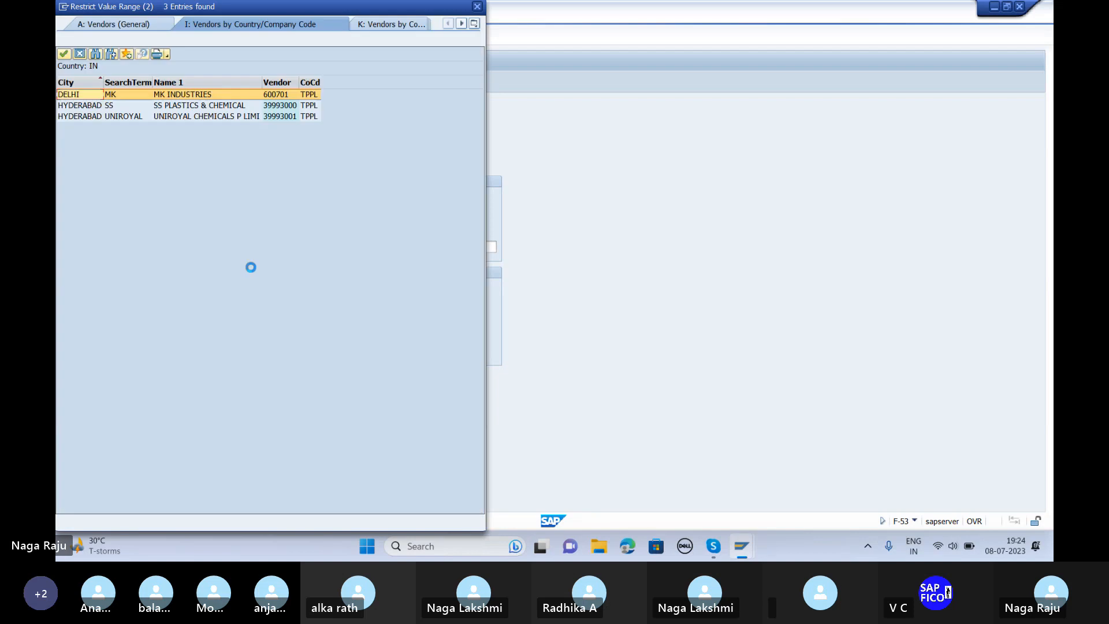
pyautogui.doubleClick(167, 114)
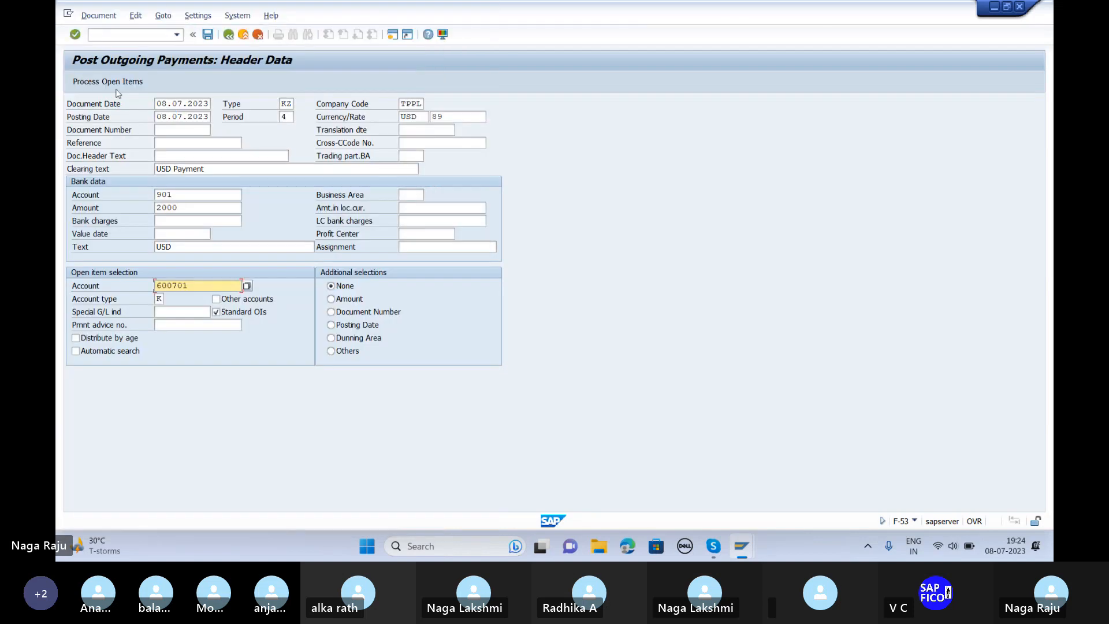
pyautogui.press('Return')
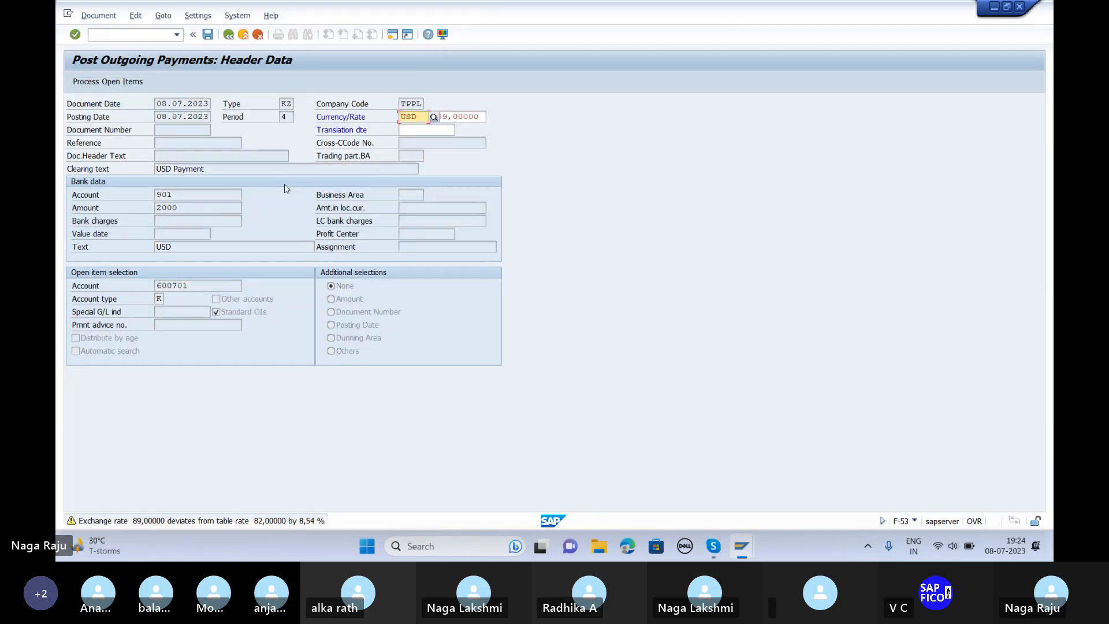
pyautogui.press('Return')
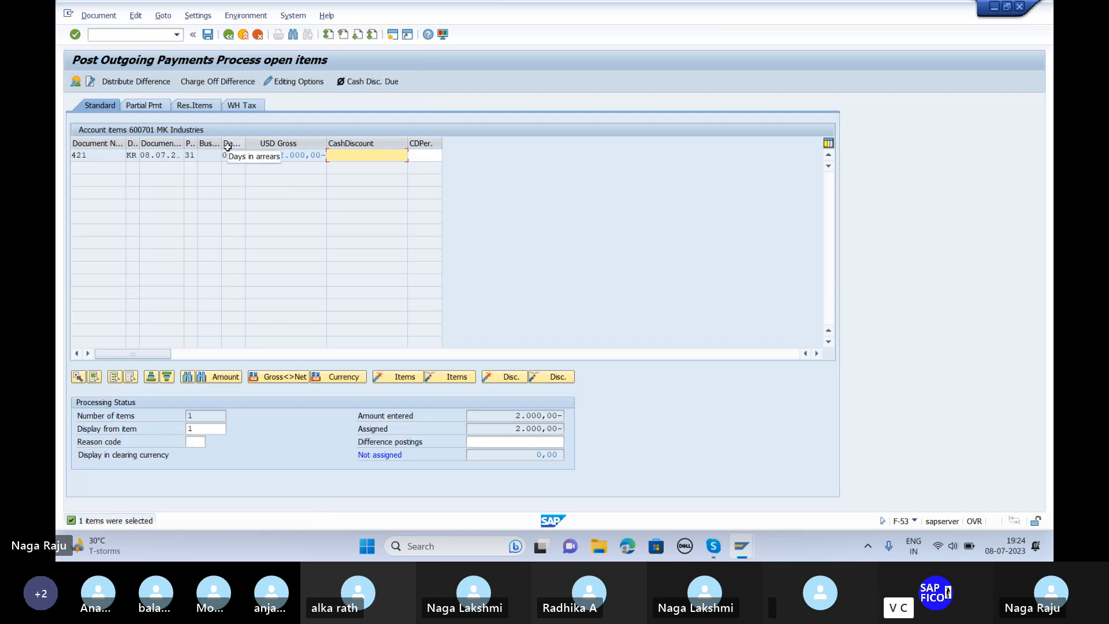
# Step: Simulate and post the payment as document 618
pyautogui.click(97, 16)
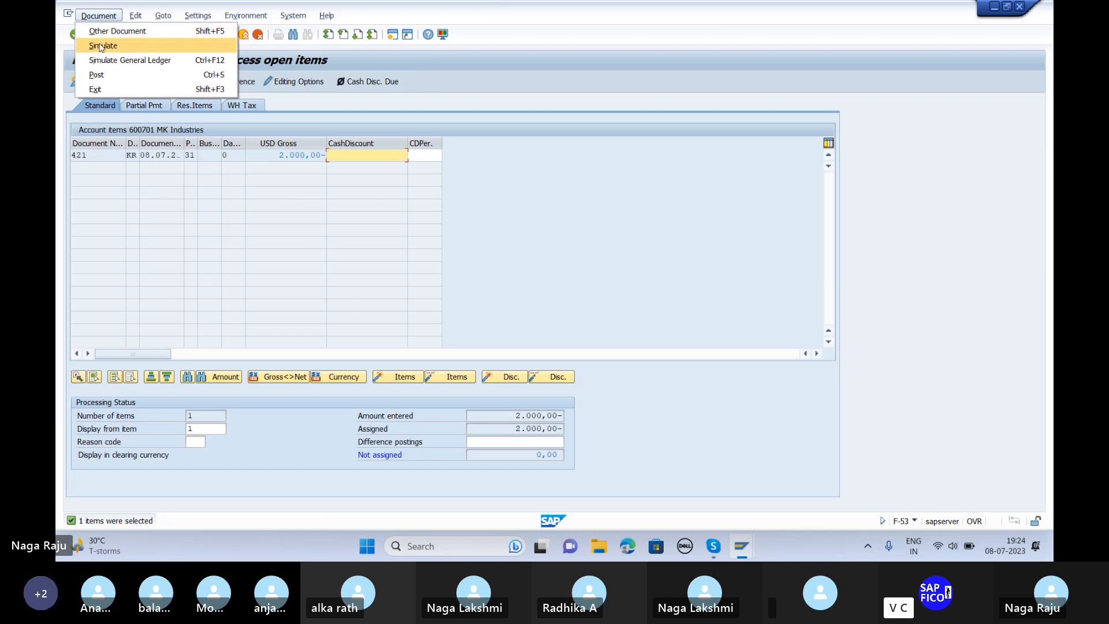
pyautogui.click(103, 45)
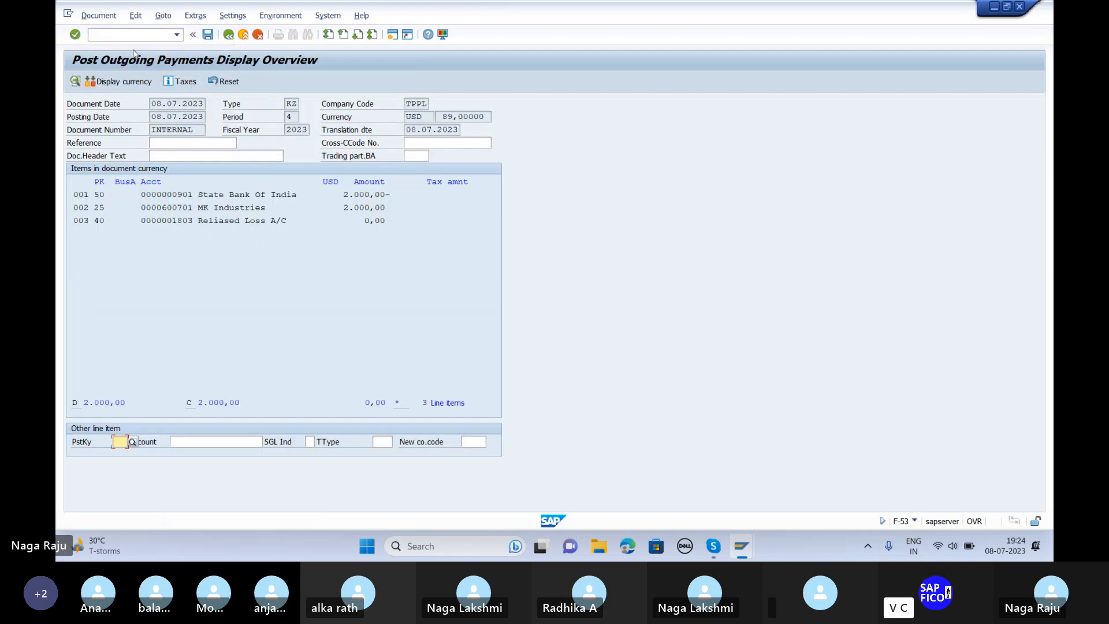
pyautogui.click(207, 35)
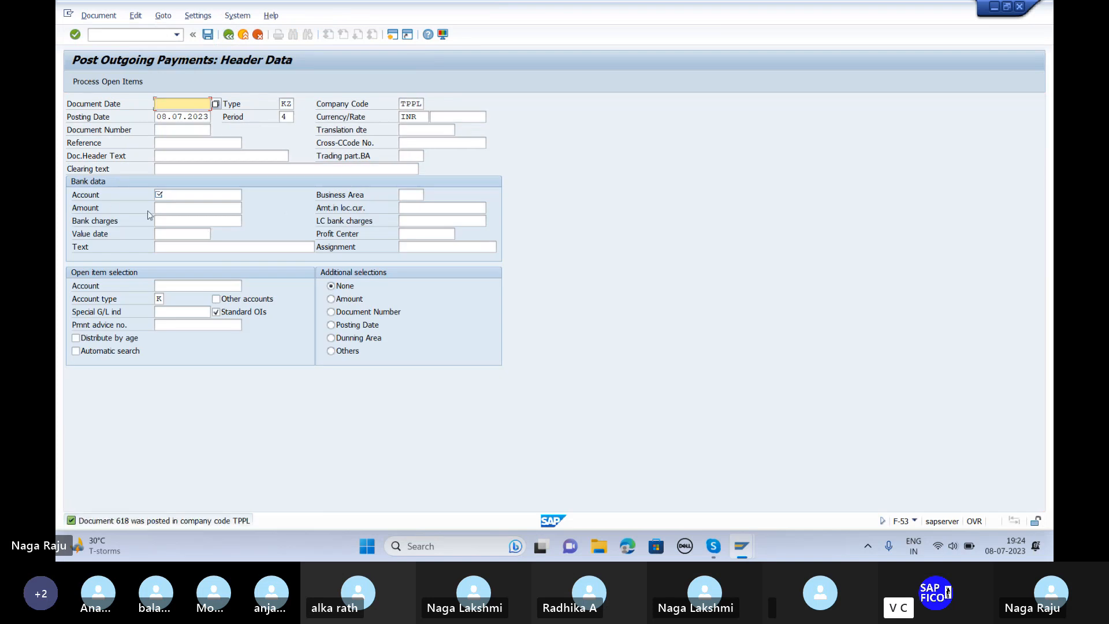
pyautogui.click(98, 17)
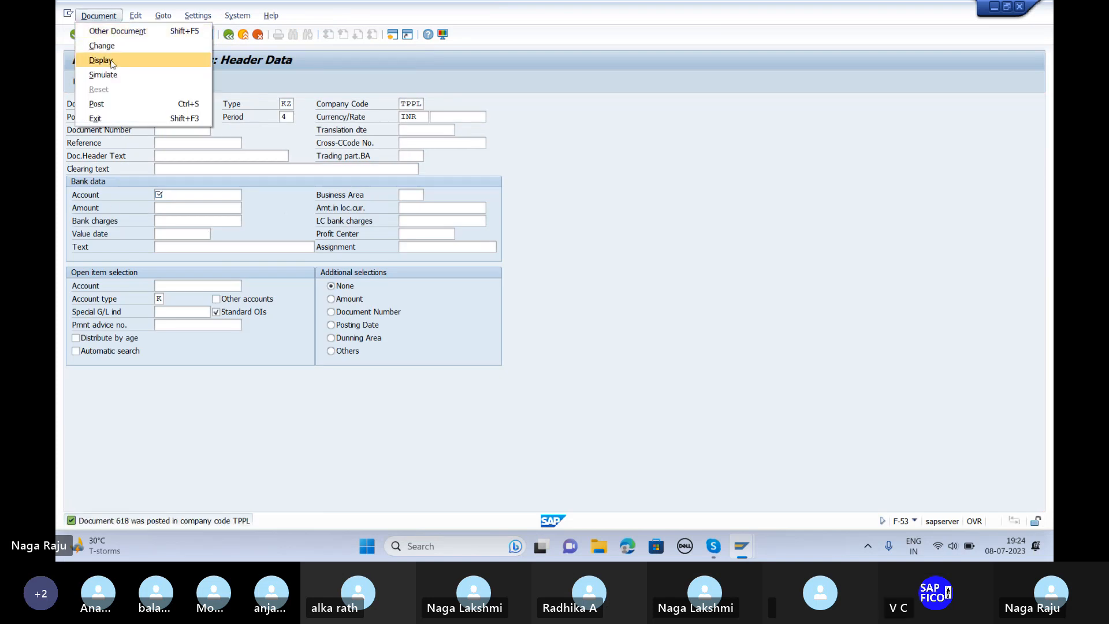
# Step: Review document 618's amounts in INR, then return to the valuation list
pyautogui.click(107, 61)
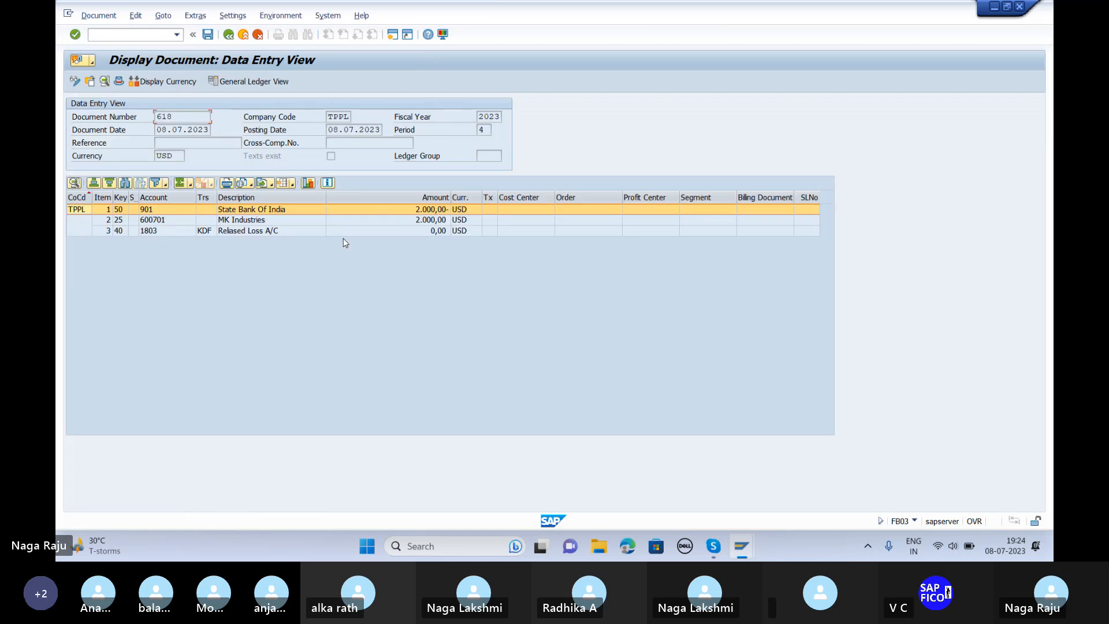
pyautogui.click(164, 81)
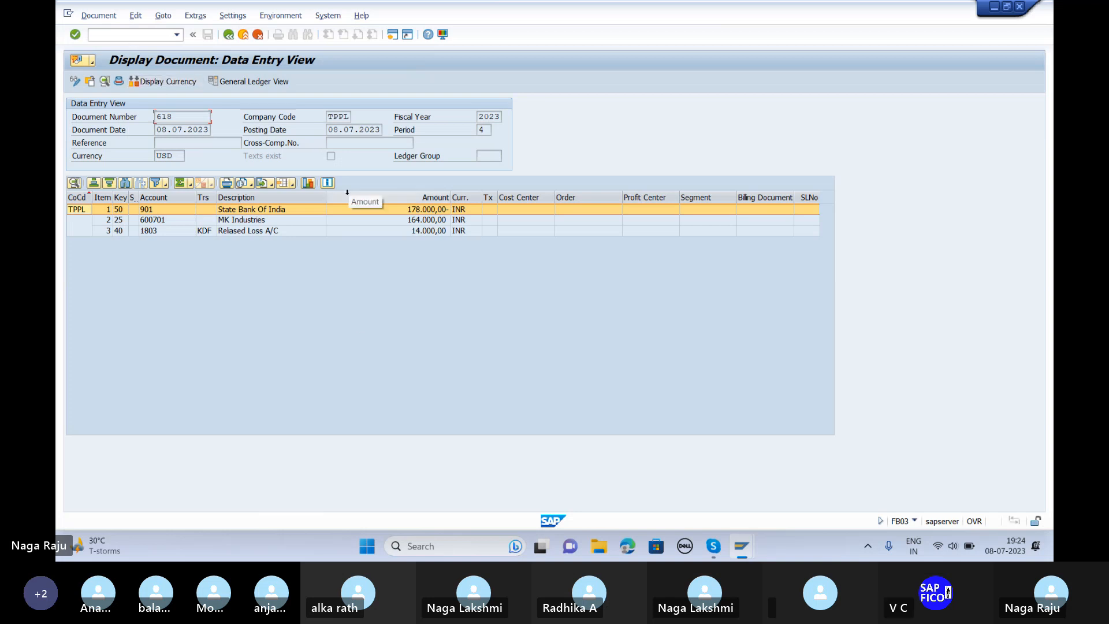
pyautogui.press('F3')
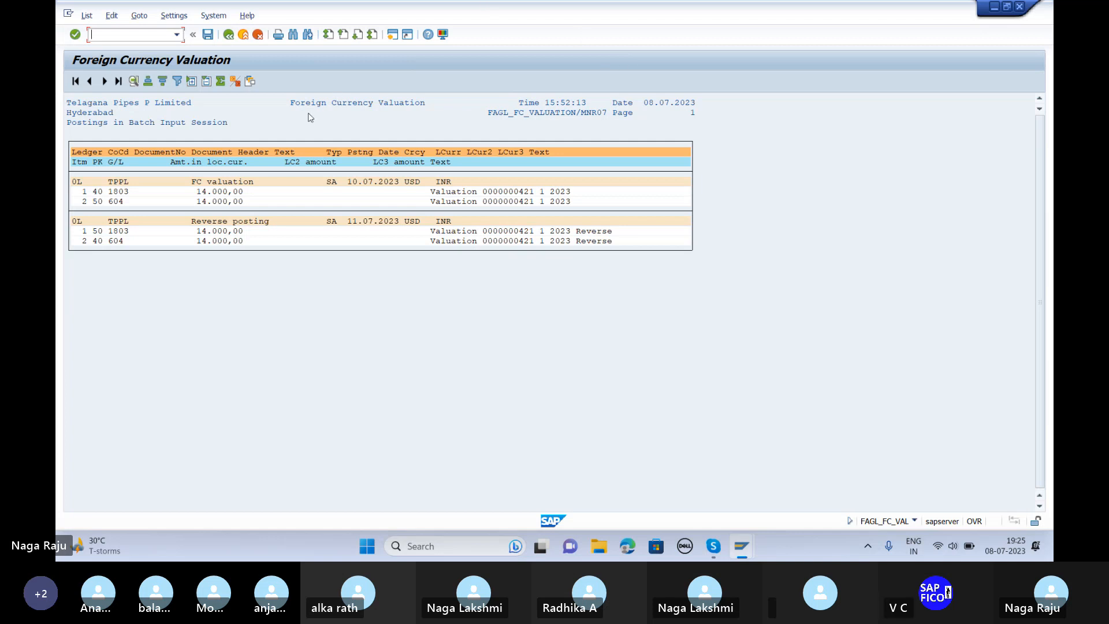
# Step: Open the OB08 exchange rate table at the TPL1 rate type entries
pyautogui.write('/n')
pyautogui.press('Return')
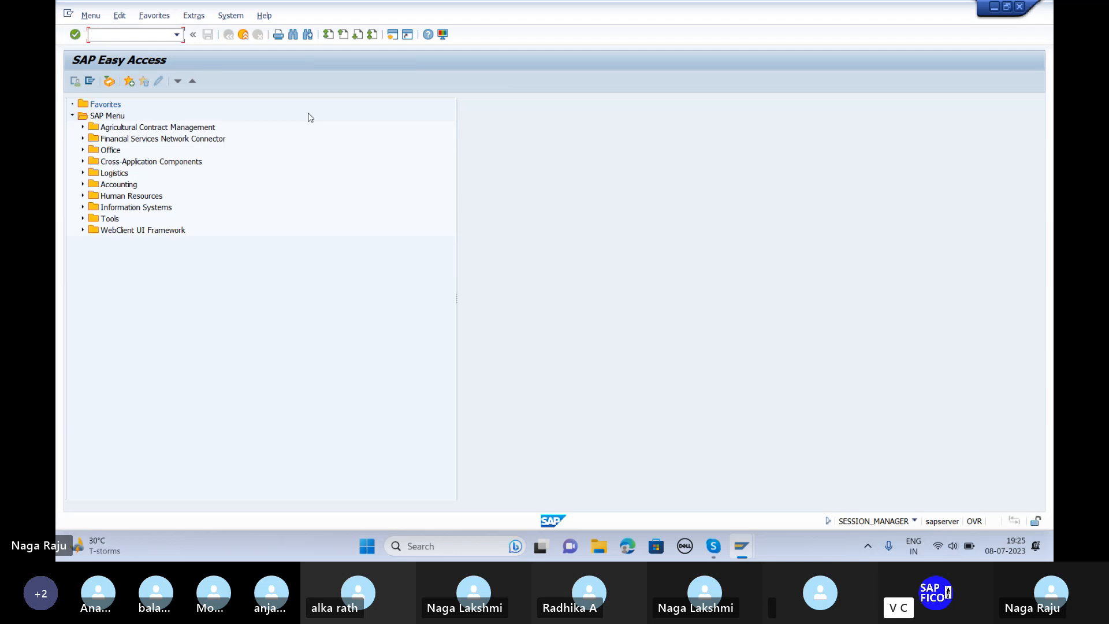
pyautogui.write('ob08')
pyautogui.press('Return')
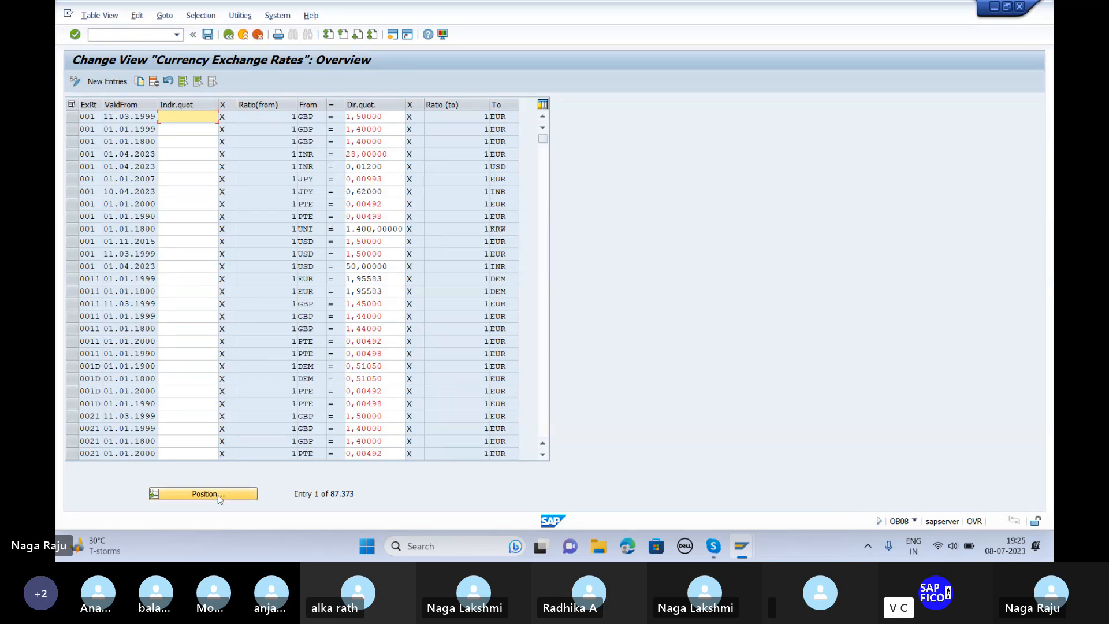
pyautogui.click(220, 495)
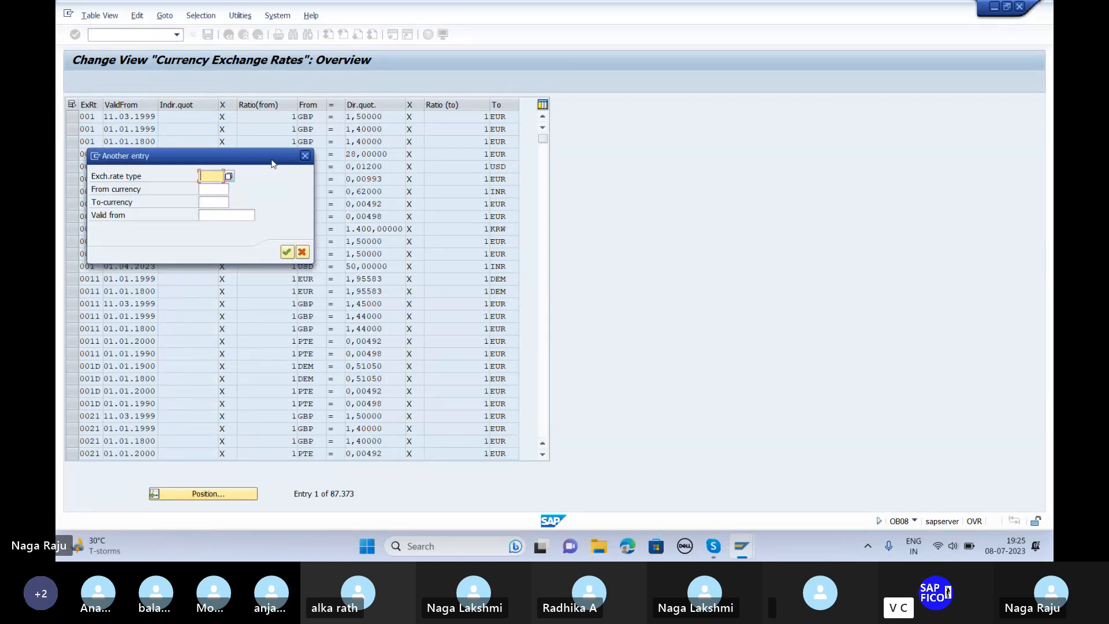
pyautogui.moveTo(273, 160); pyautogui.dragTo(327, 289)
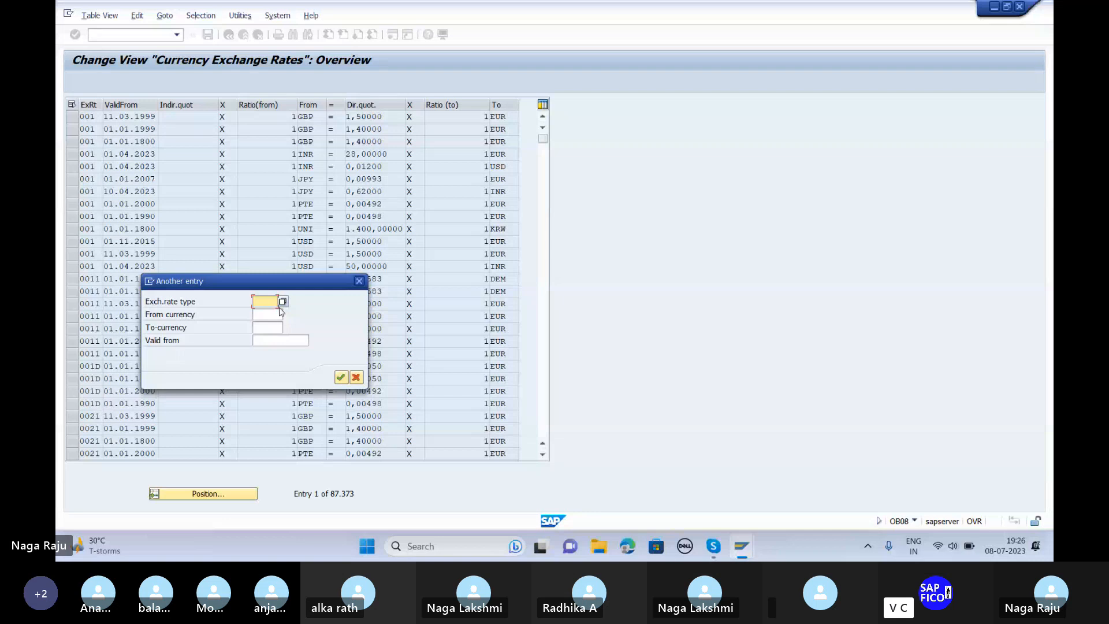
pyautogui.write('tpl')
pyautogui.click(281, 312)
pyautogui.press('Return')
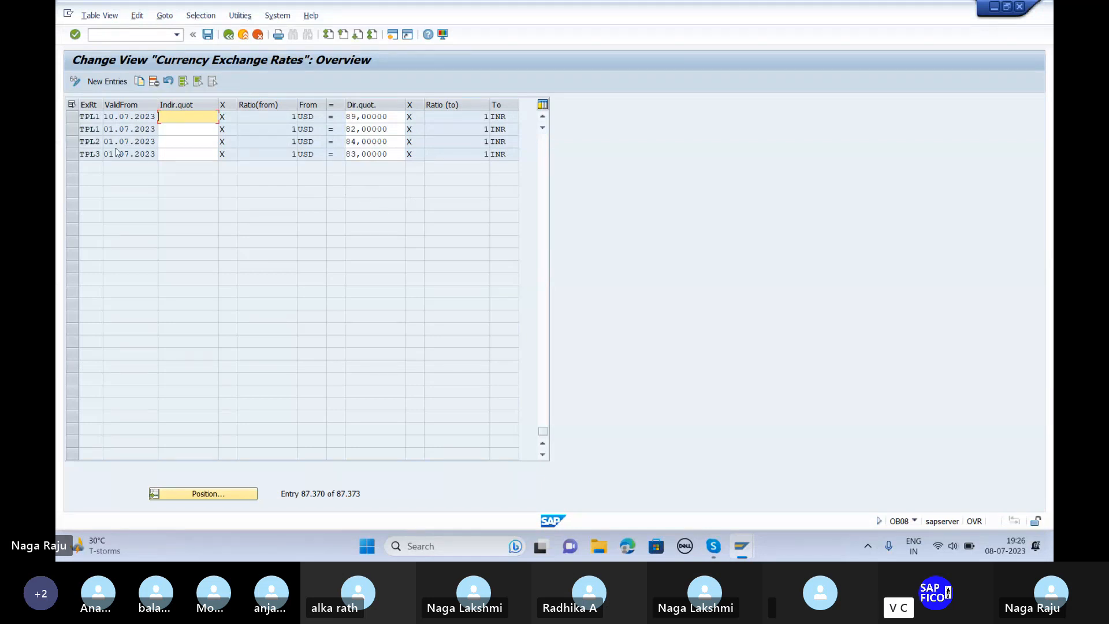
# Step: Change the 10.07.2023 USD direct quotation from 89 to 78
pyautogui.click(389, 117)
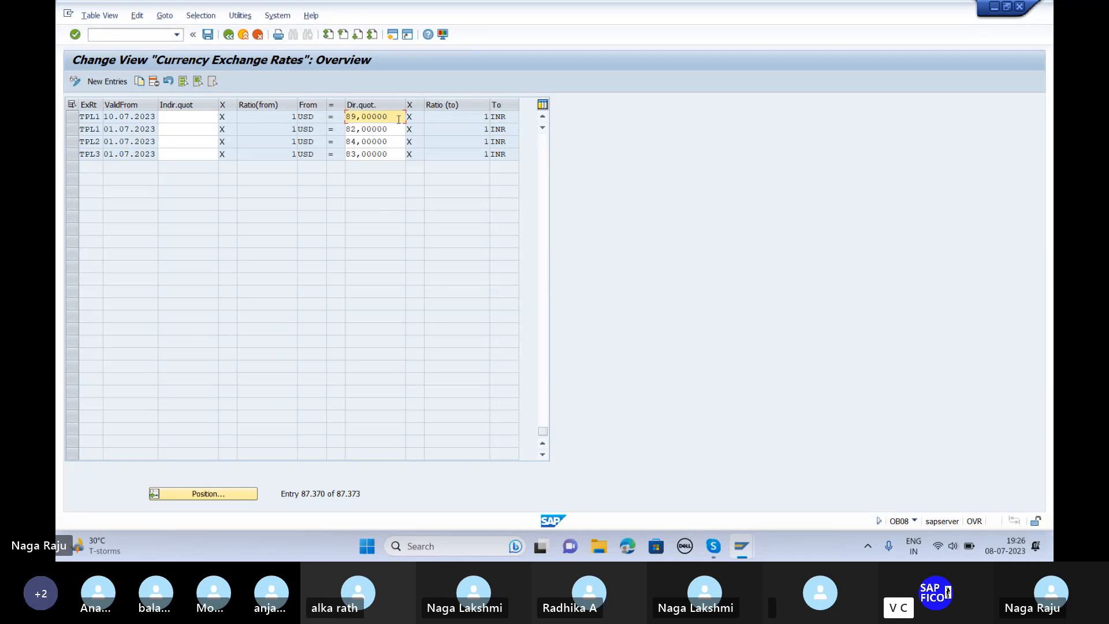
pyautogui.press('BackSpace')
pyautogui.press('BackSpace')
pyautogui.press('BackSpace')
pyautogui.press('BackSpace')
pyautogui.press('BackSpace')
pyautogui.press('BackSpace')
pyautogui.press('BackSpace')
pyautogui.press('BackSpace')
pyautogui.write('78')
pyautogui.press('Return')
# Step: Save the 78 rate under a customizing request and return to the main menu
pyautogui.click(207, 35)
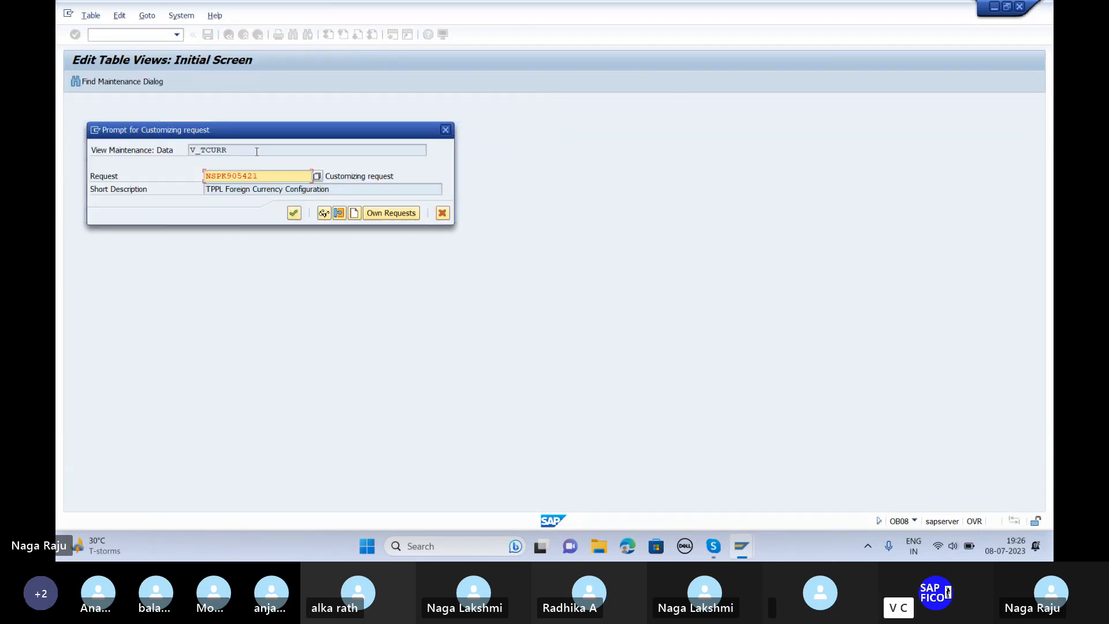
pyautogui.click(295, 214)
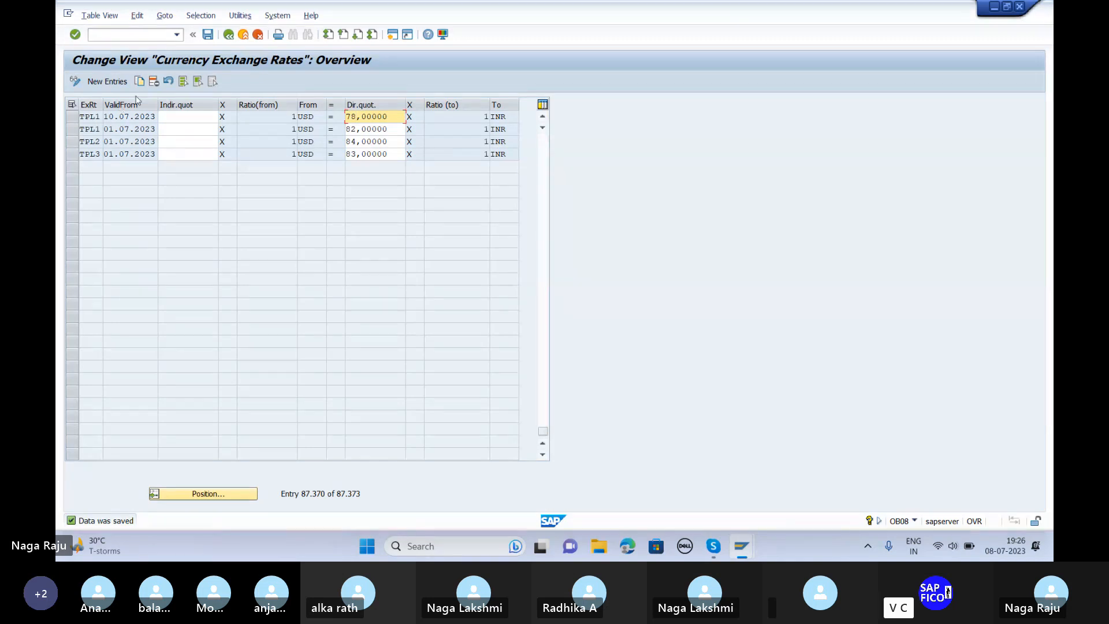
pyautogui.click(151, 35)
pyautogui.write('/n')
pyautogui.press('Return')
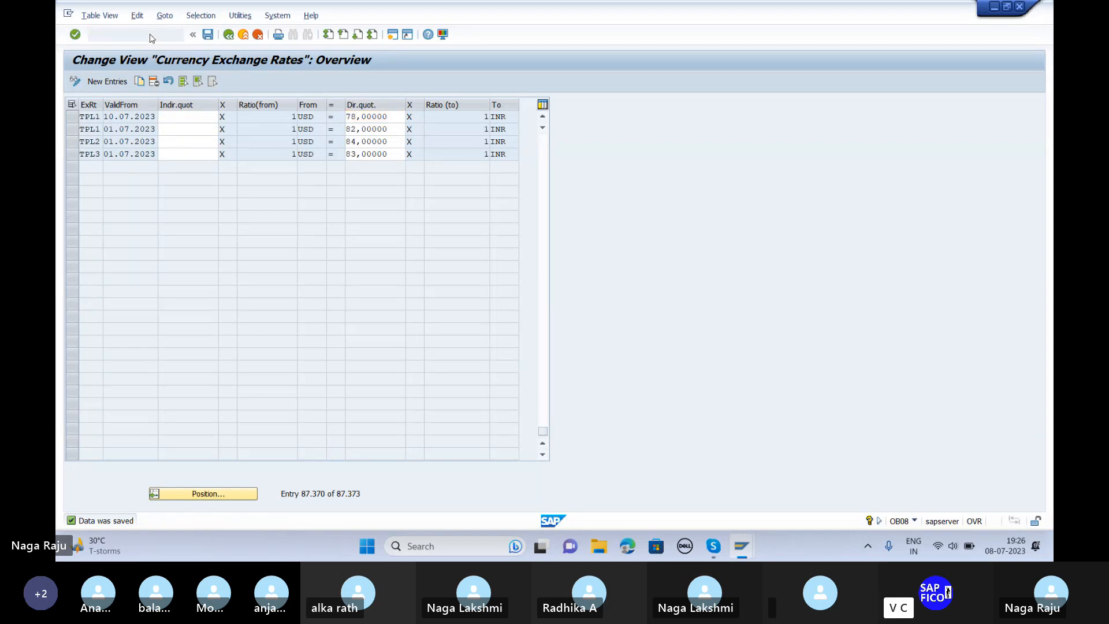
# Step: In FB60, enter an MK Industries invoice dated 08.07.2023 for 2000 USD, text USD
pyautogui.write('fb60')
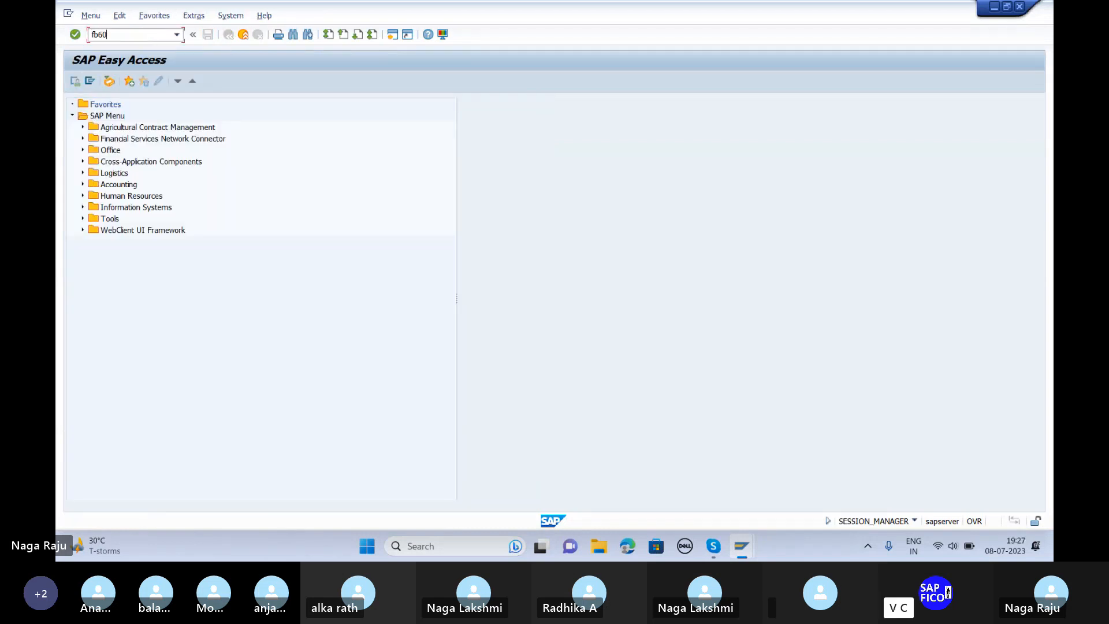
pyautogui.press('Return')
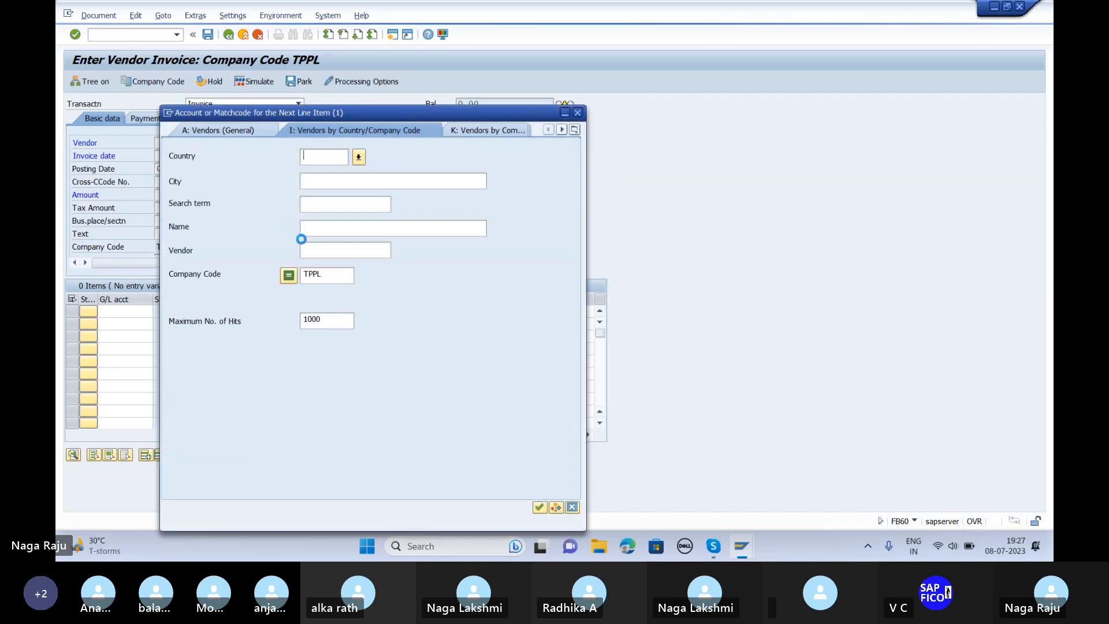
pyautogui.press('Return')
pyautogui.press('Return')
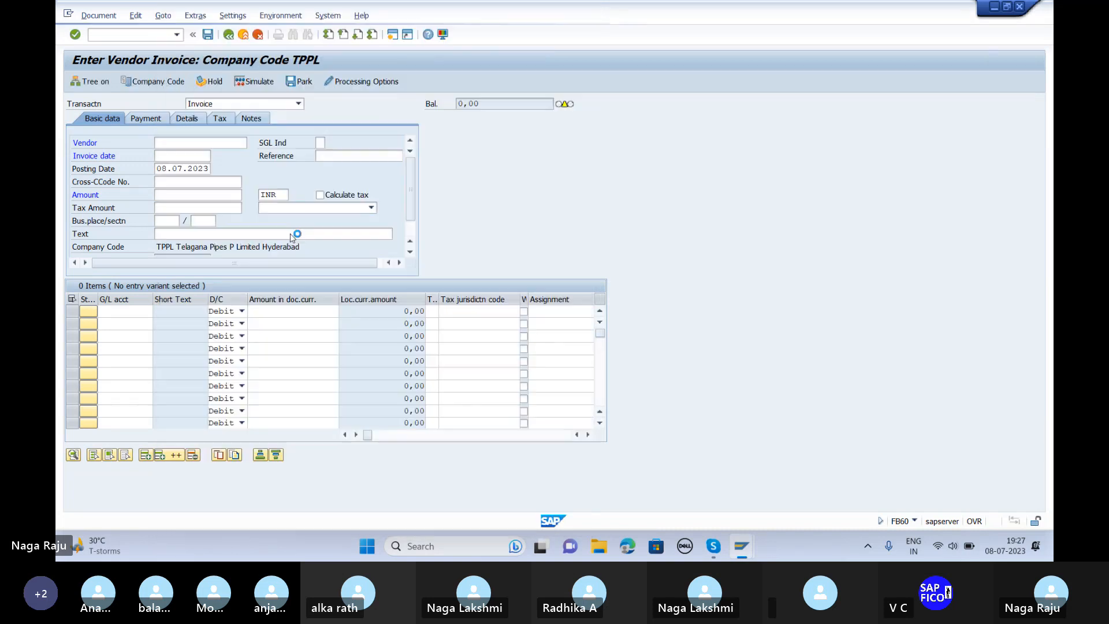
pyautogui.press('Tab')
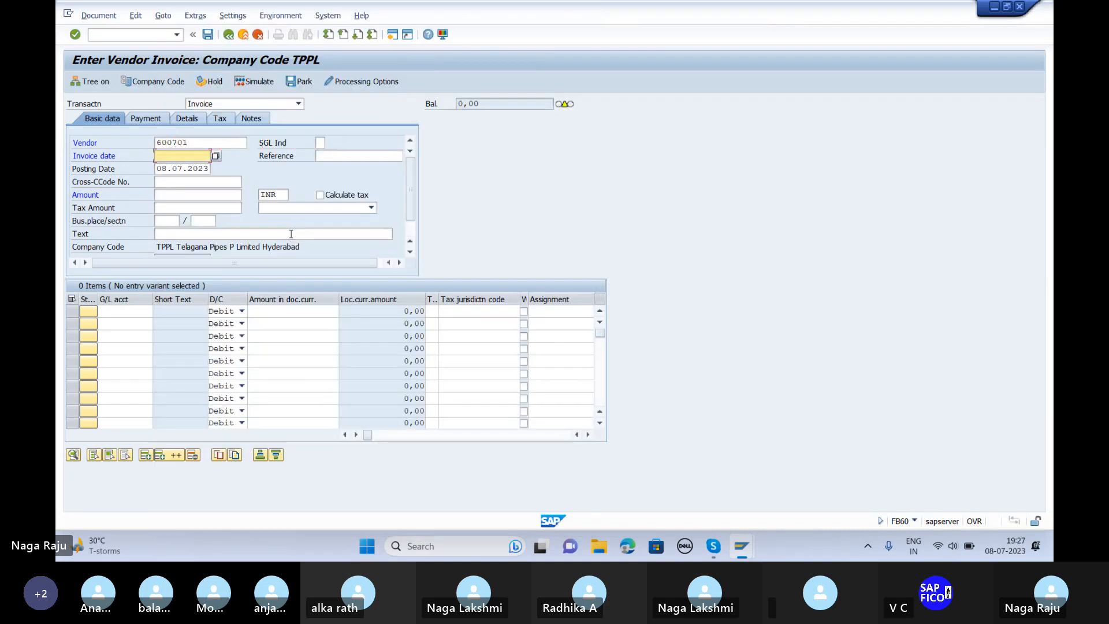
pyautogui.write('08')
pyautogui.press('Down')
pyautogui.press('Tab')
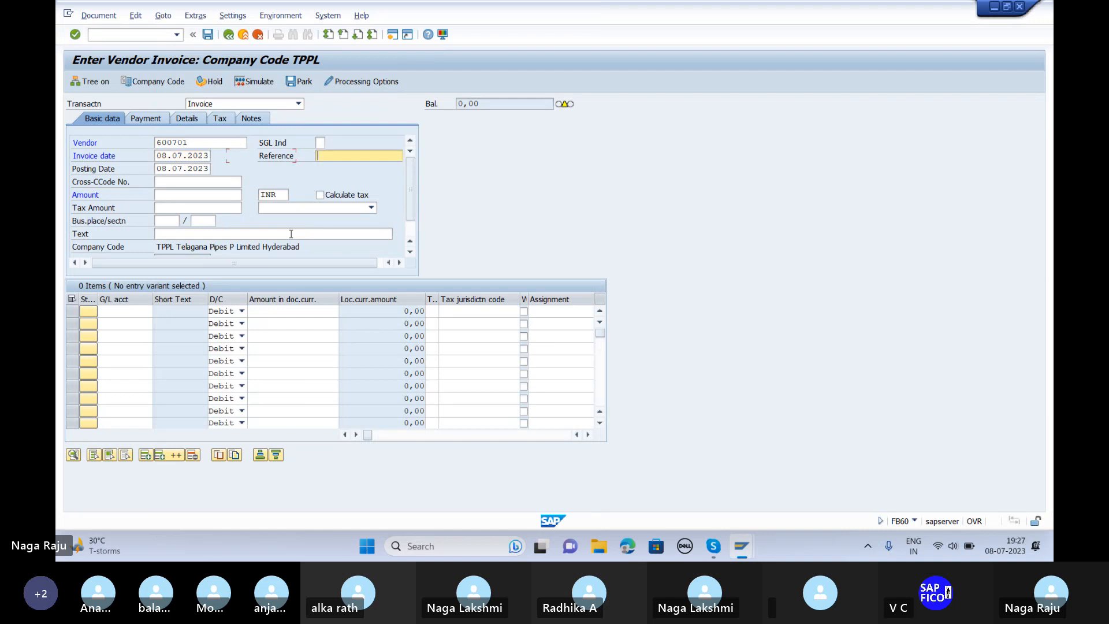
pyautogui.press('Tab')
pyautogui.press('Tab')
pyautogui.press('Tab')
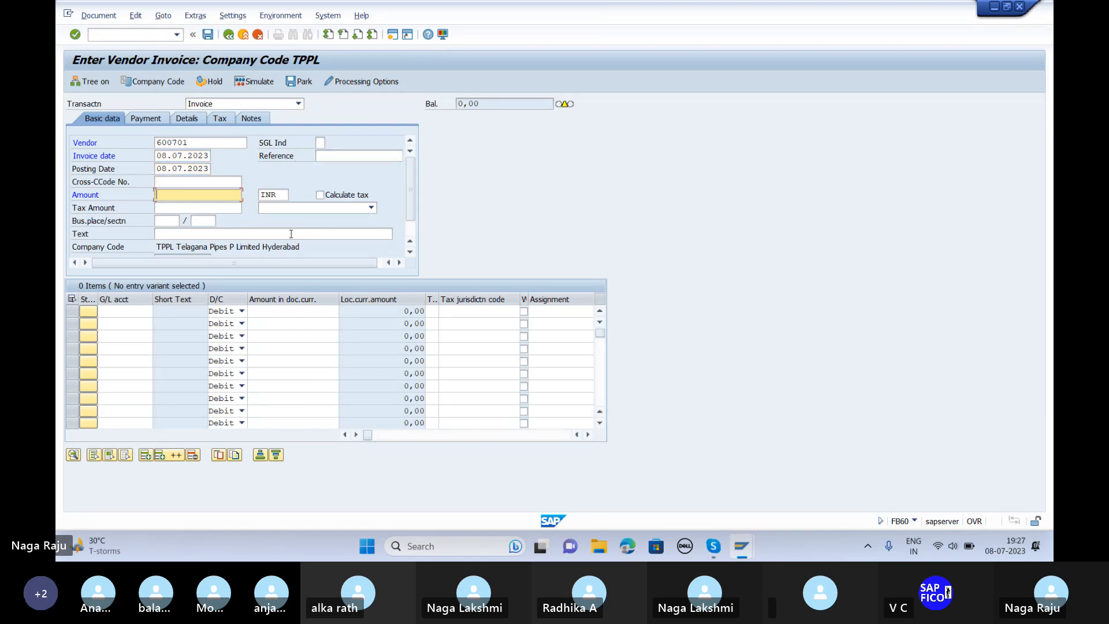
pyautogui.write('2')
pyautogui.press('Down')
pyautogui.press('Tab')
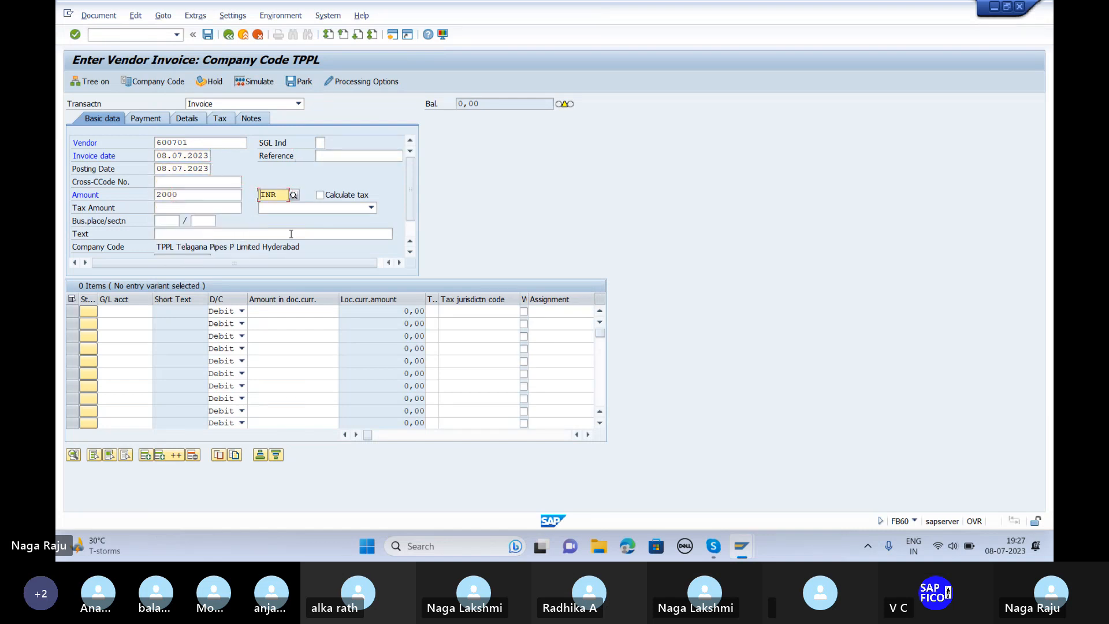
pyautogui.write('USD')
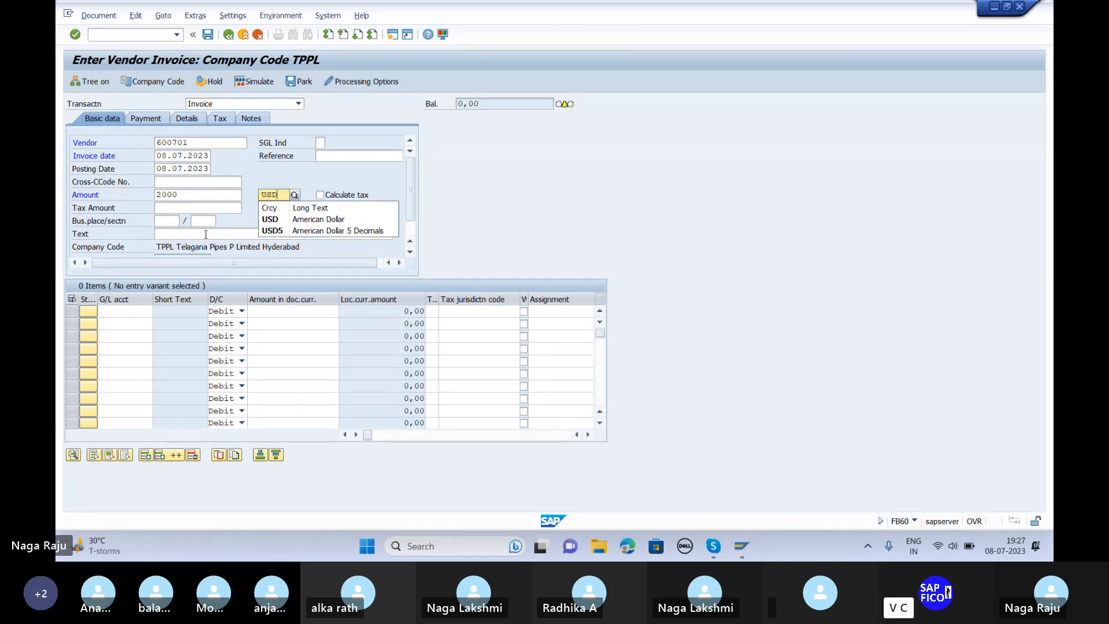
pyautogui.click(275, 234)
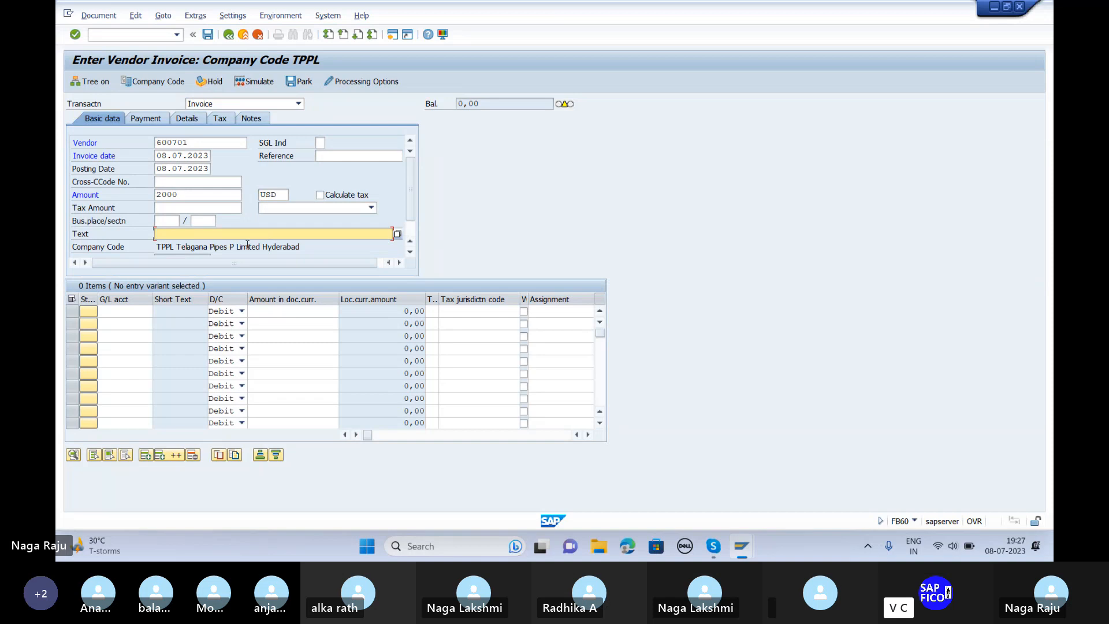
pyautogui.write('USD')
# Step: Add a 2000 USD expense line on G/L 1601, valued at 164,000.00 INR
pyautogui.click(130, 312)
pyautogui.click(156, 312)
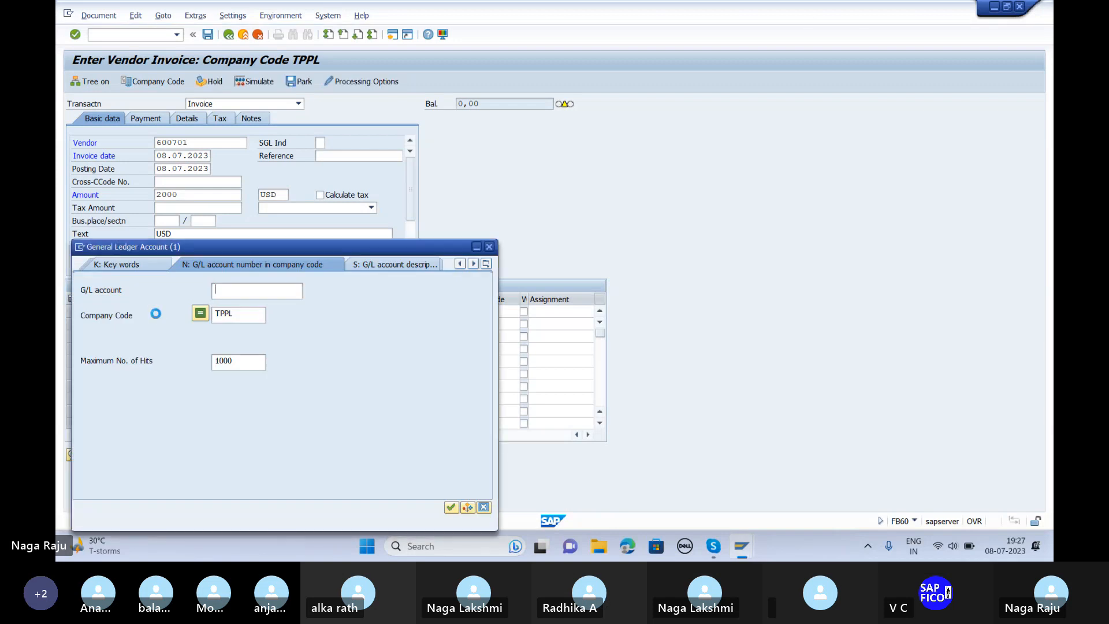
pyautogui.press('Return')
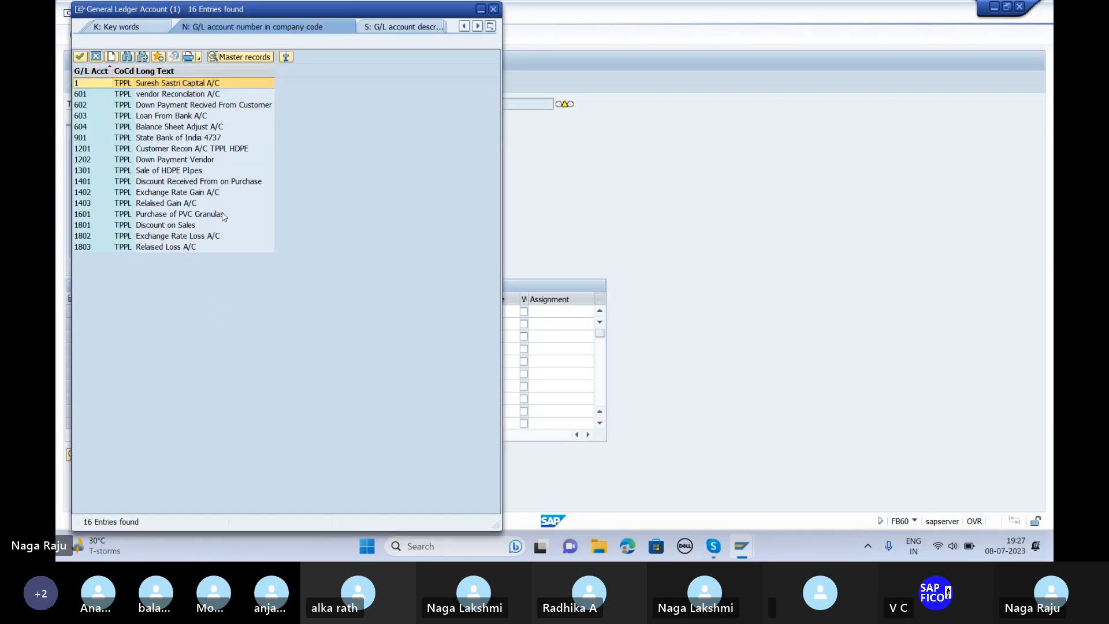
pyautogui.click(185, 226)
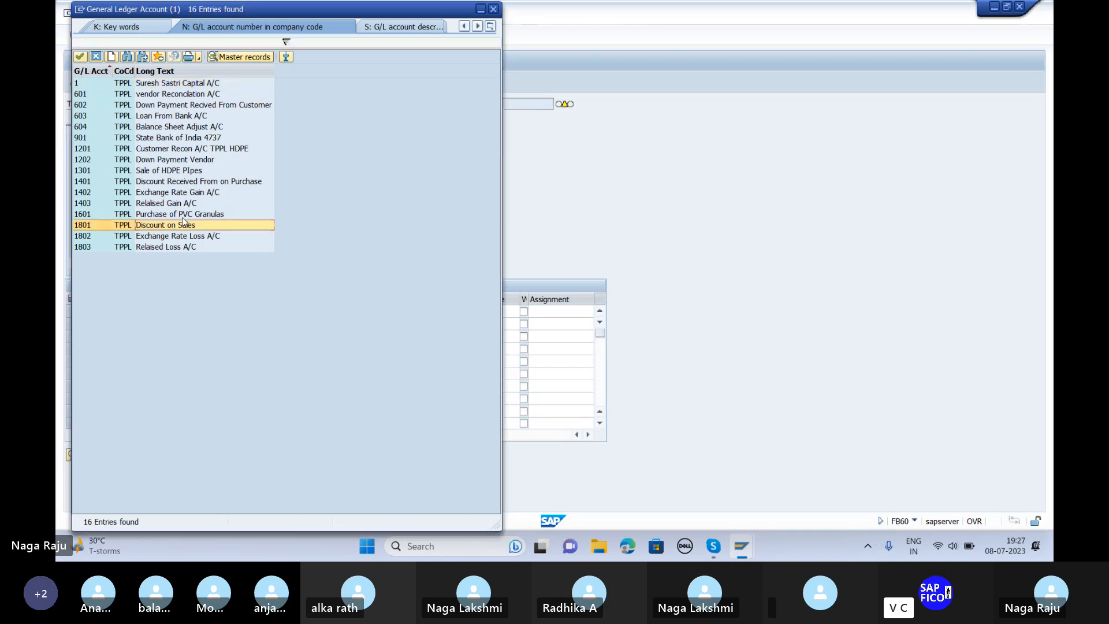
pyautogui.click(183, 216)
pyautogui.doubleClick(185, 215)
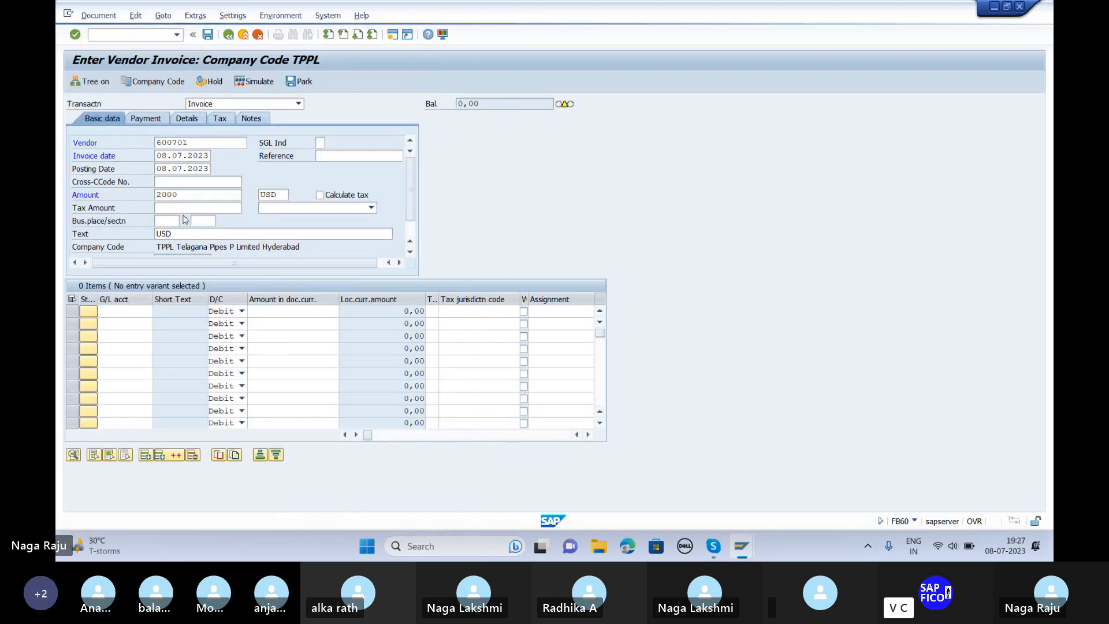
pyautogui.press('Tab')
pyautogui.press('Tab')
pyautogui.write('2')
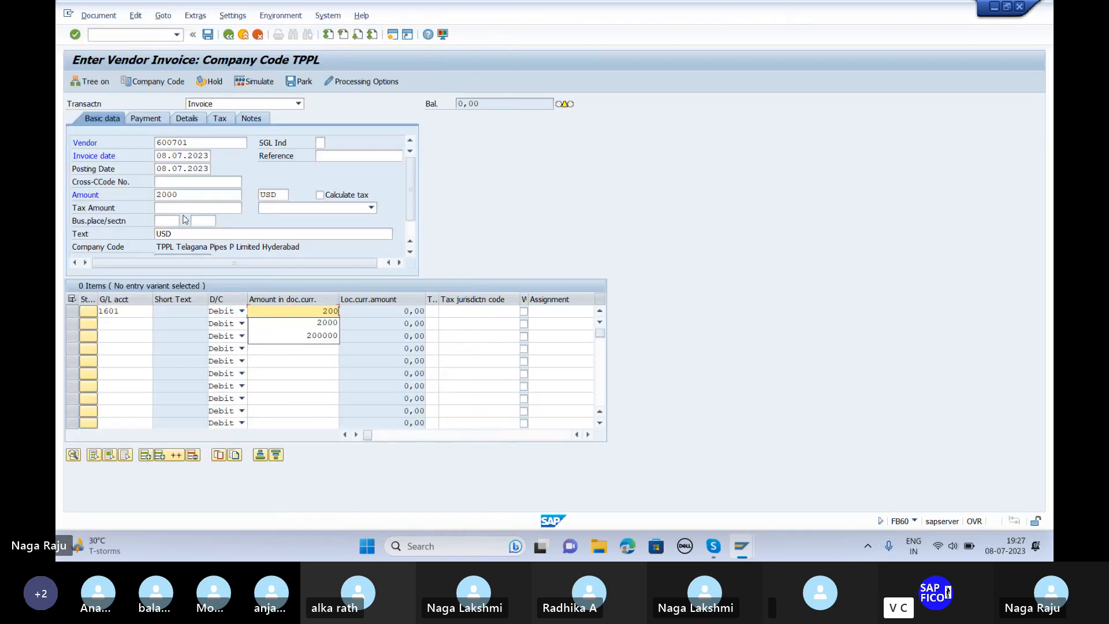
pyautogui.press('Return')
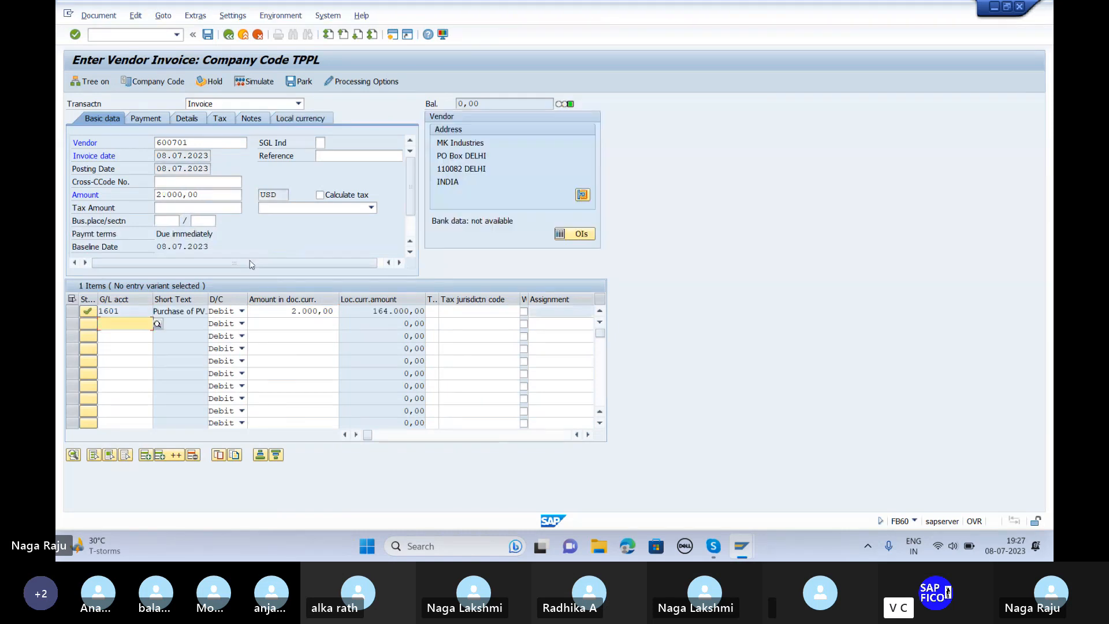
# Step: Simulate and post the USD vendor invoice as document 422, then return to SAP Easy Access
pyautogui.click(254, 82)
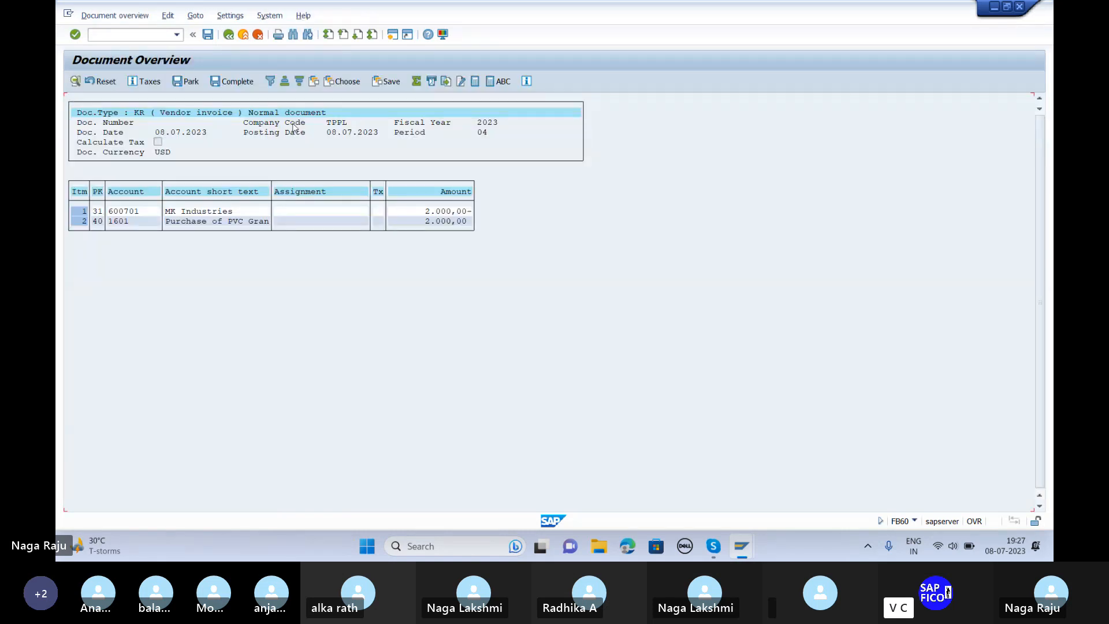
pyautogui.click(207, 35)
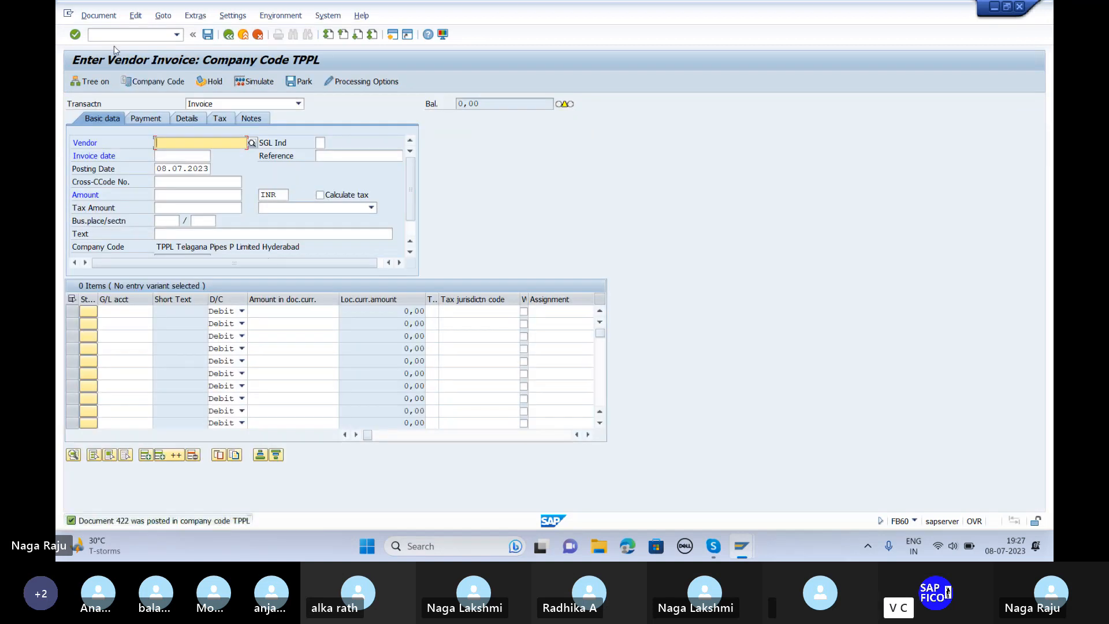
pyautogui.click(115, 35)
pyautogui.write('/n')
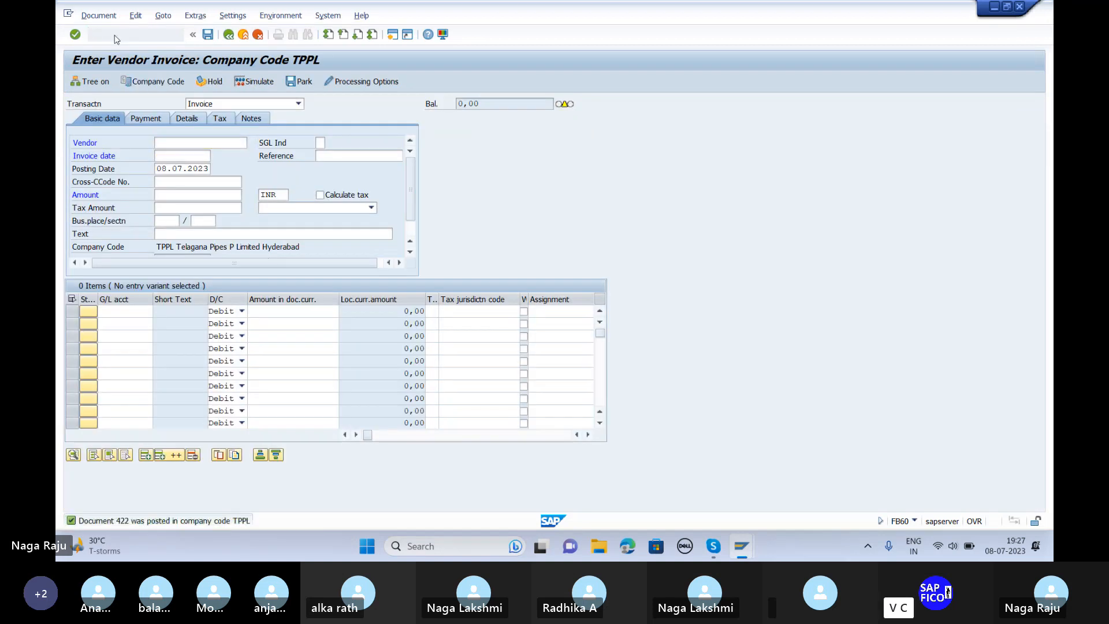
pyautogui.press('Return')
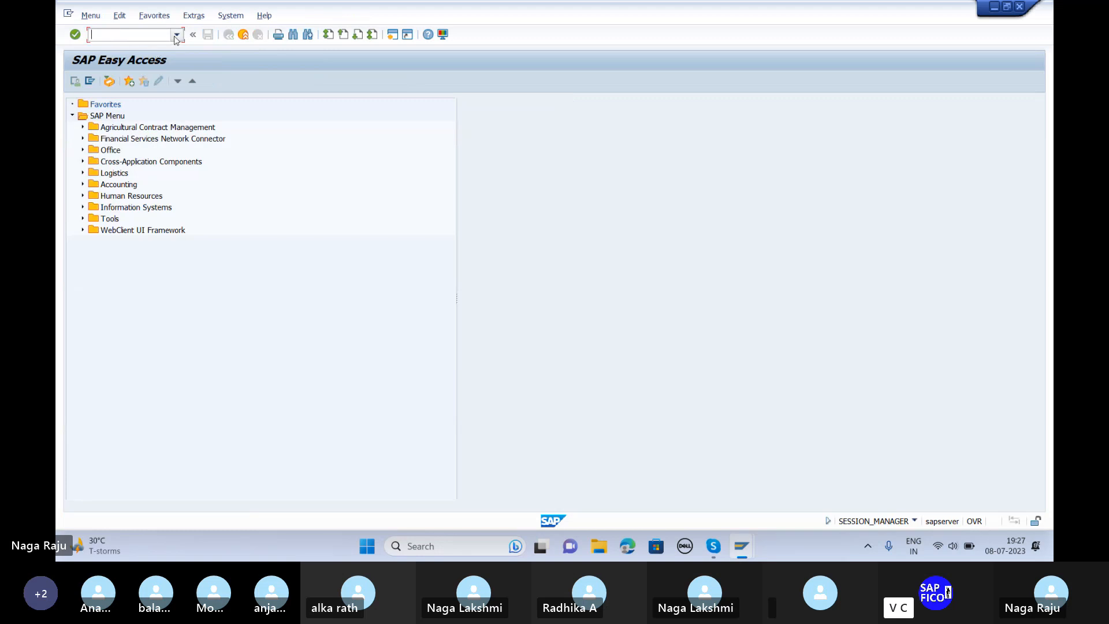
# Step: Start Foreign Currency Valuation for company code TPPL with key date 10.07.2023 and valuation area TP
pyautogui.click(177, 34)
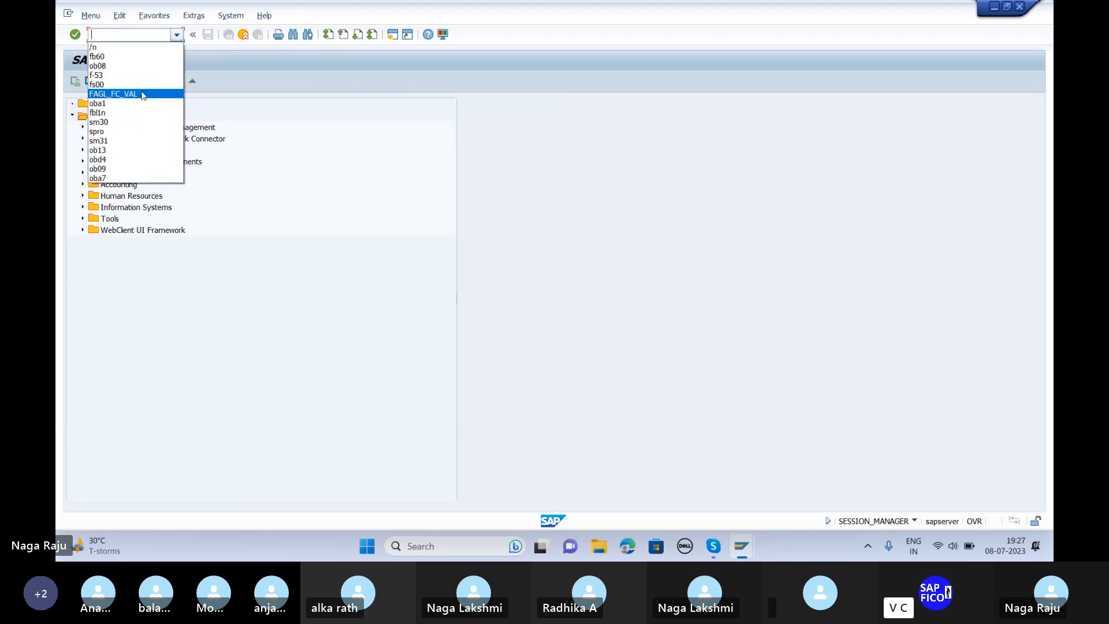
pyautogui.click(145, 93)
pyautogui.press('Return')
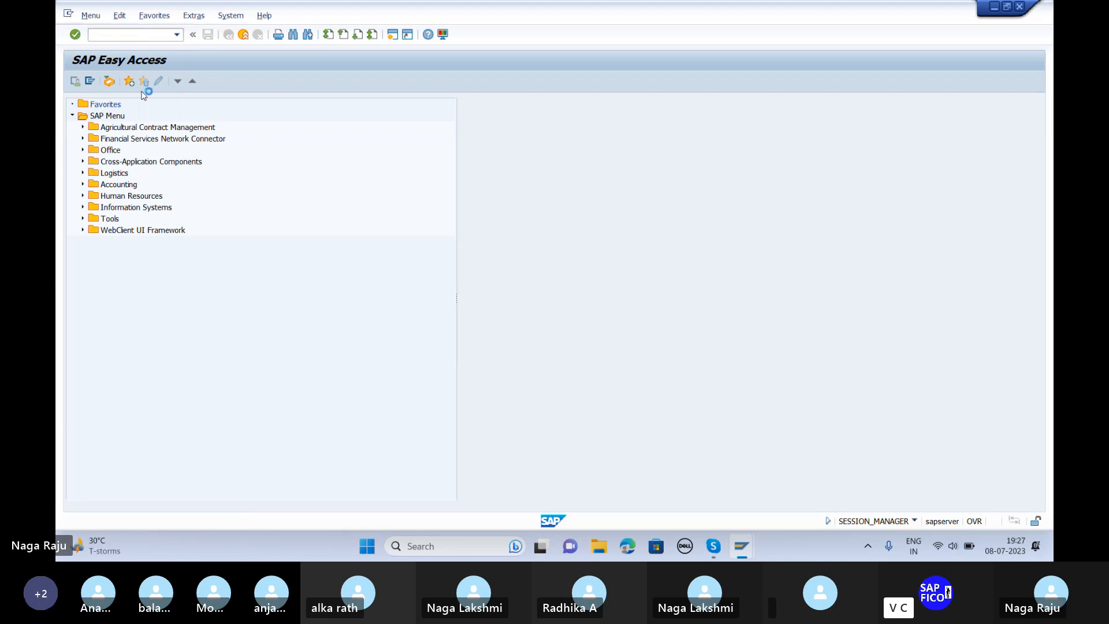
pyautogui.write('TPPL')
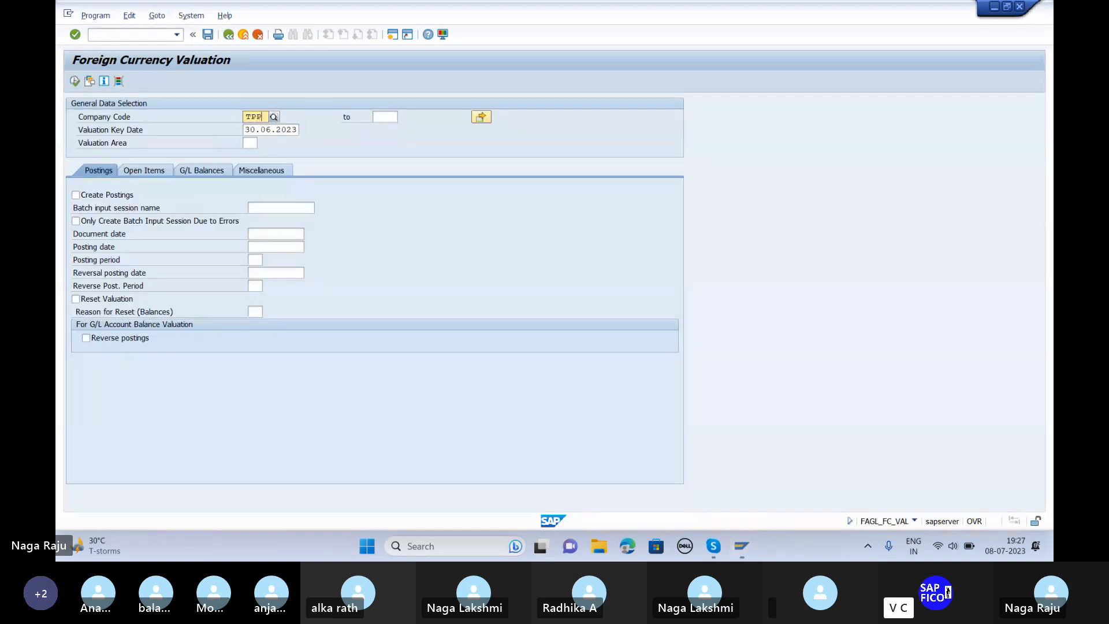
pyautogui.press('Tab')
pyautogui.press('Tab')
pyautogui.press('Tab')
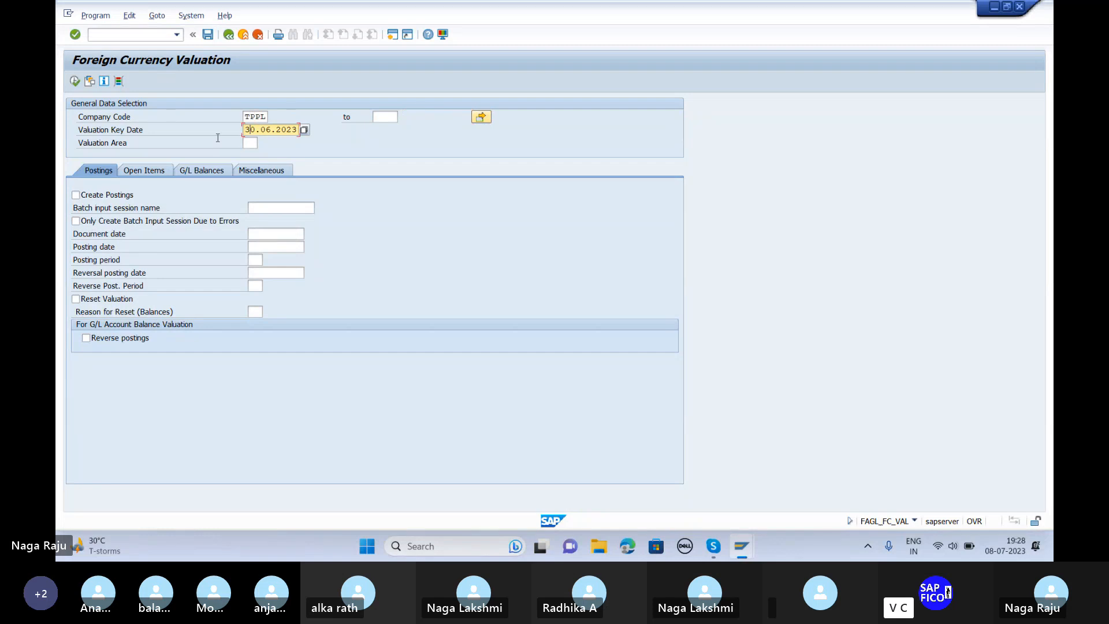
pyautogui.press('BackSpace')
pyautogui.press('BackSpace')
pyautogui.press('BackSpace')
pyautogui.press('BackSpace')
pyautogui.press('BackSpace')
pyautogui.press('BackSpace')
pyautogui.press('BackSpace')
pyautogui.press('BackSpace')
pyautogui.press('BackSpace')
pyautogui.press('Down')
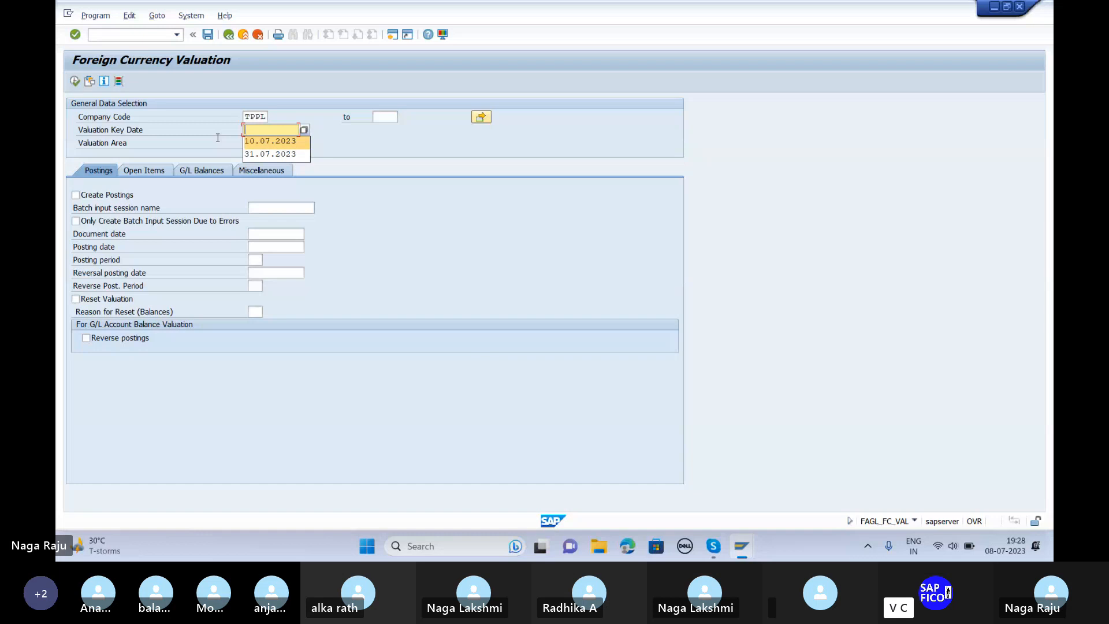
pyautogui.press('Tab')
pyautogui.click(290, 167)
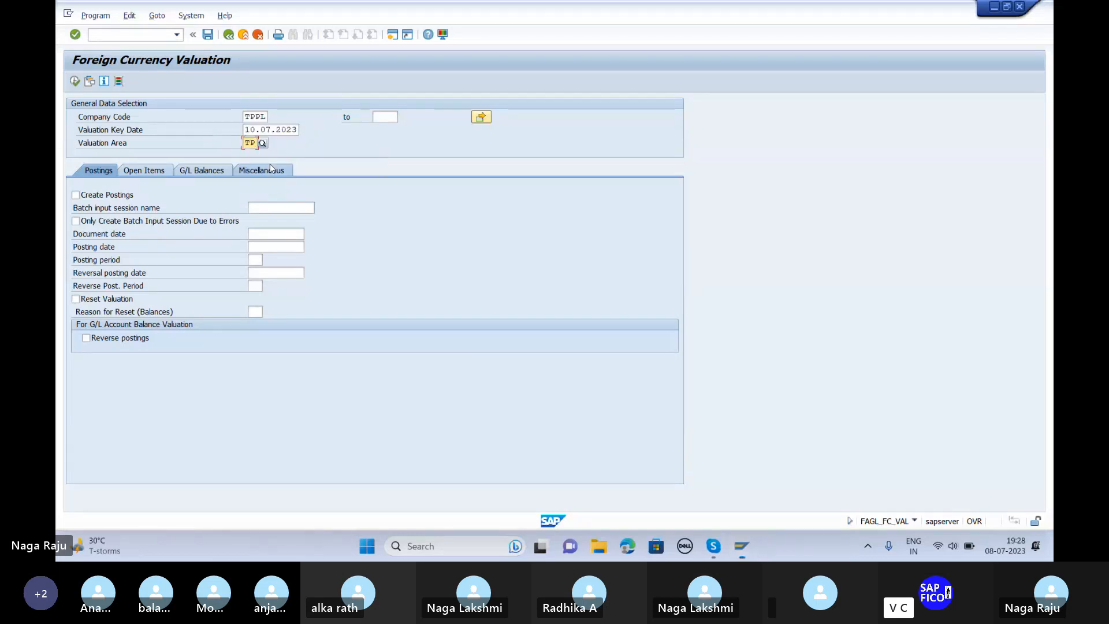
# Step: Enable valuation postings in batch session TPPL-FR 3 with document and posting dates 10.07.2023
pyautogui.click(76, 195)
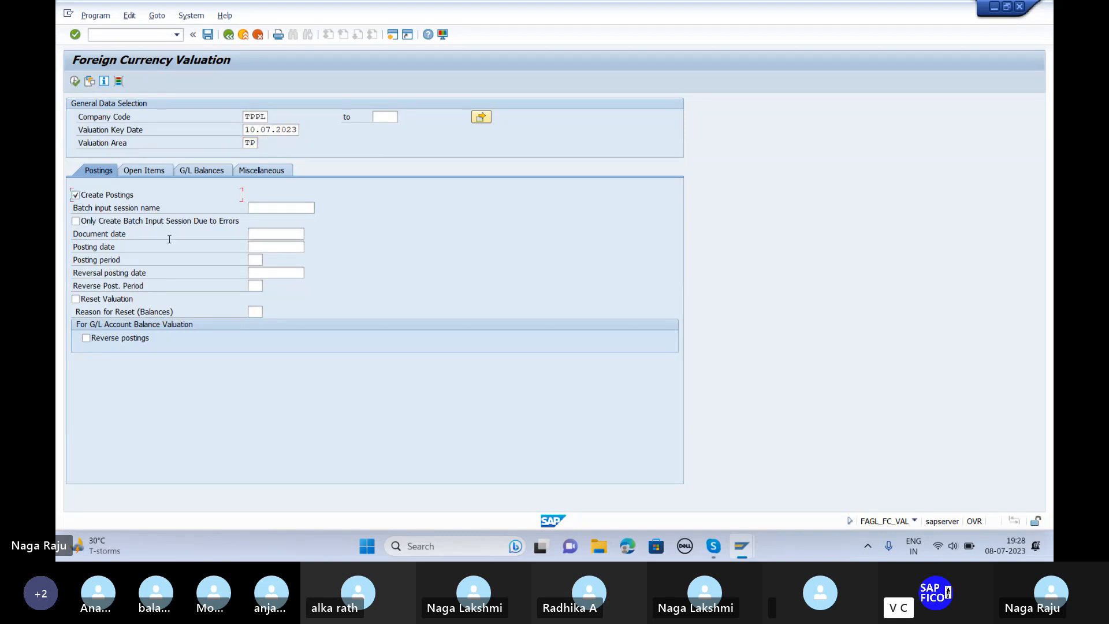
pyautogui.click(266, 207)
pyautogui.write('TPP')
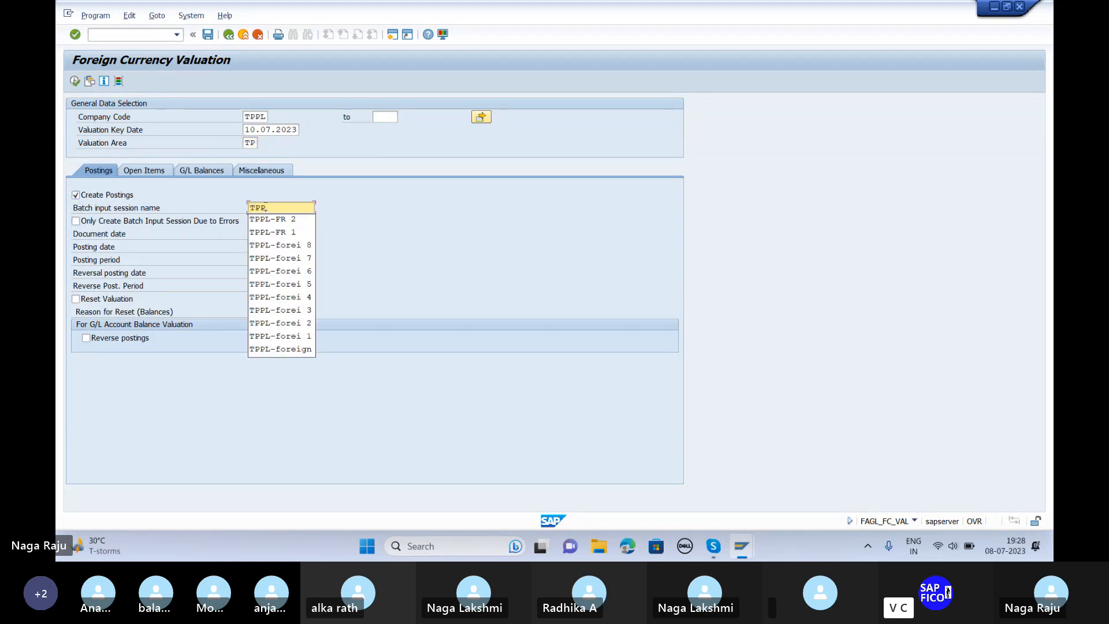
pyautogui.click(267, 219)
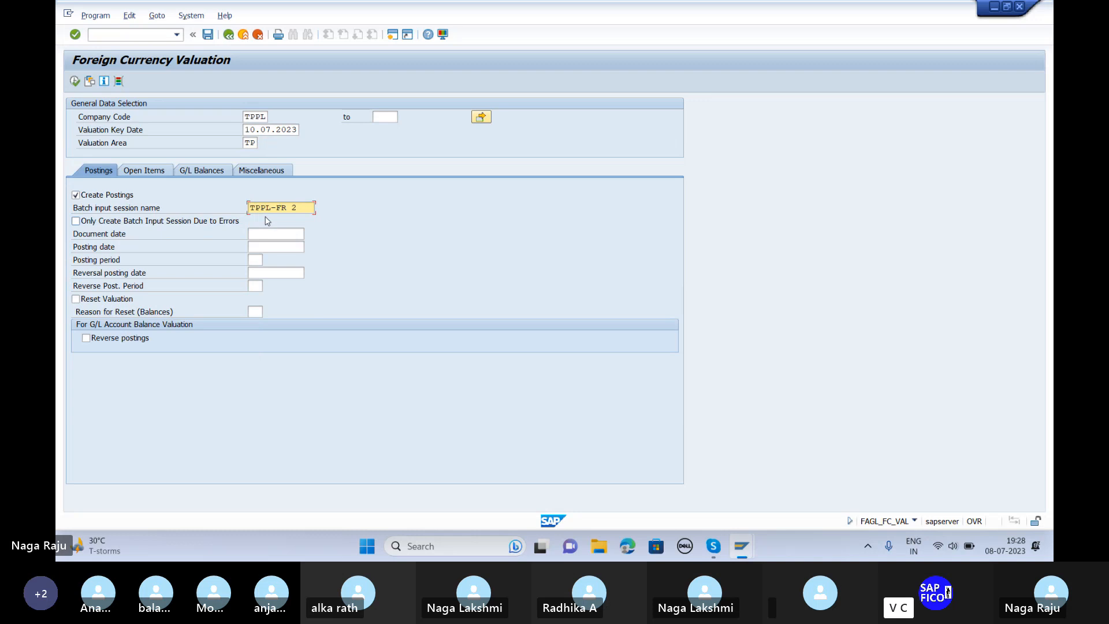
pyautogui.press('BackSpace')
pyautogui.write('3')
pyautogui.click(255, 233)
pyautogui.write('10.0')
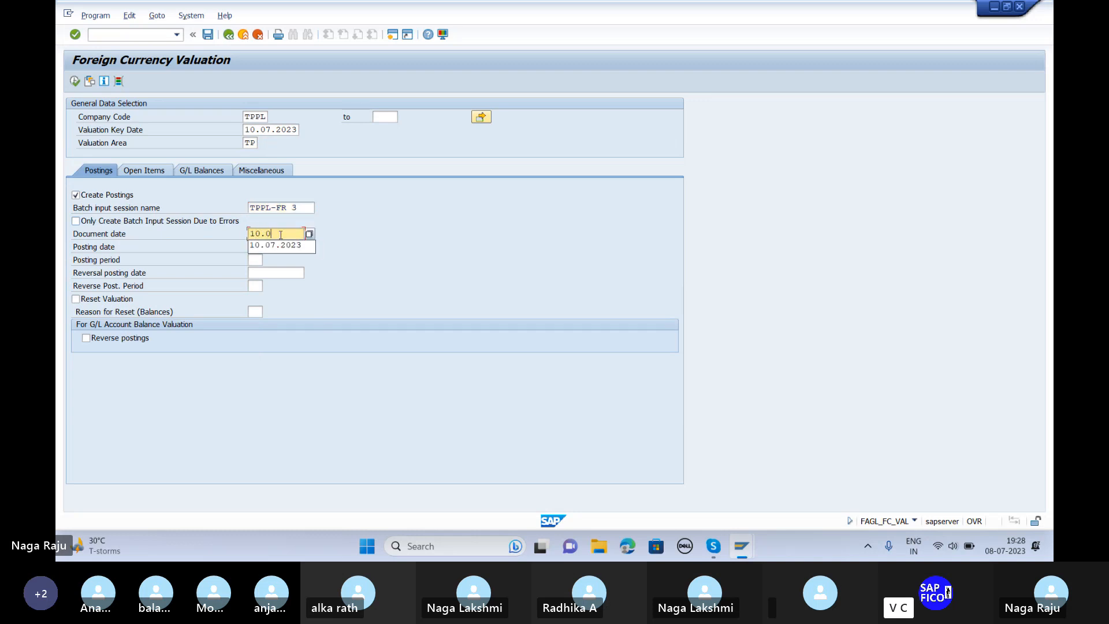
pyautogui.write('7.2023')
pyautogui.press('Tab')
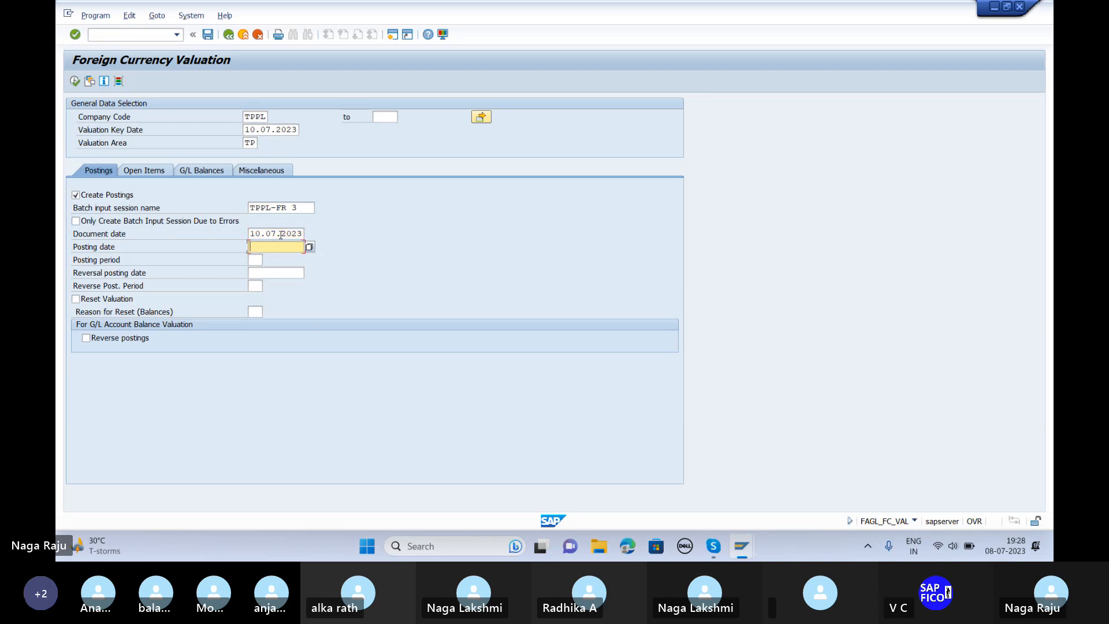
pyautogui.write('10.07.2023')
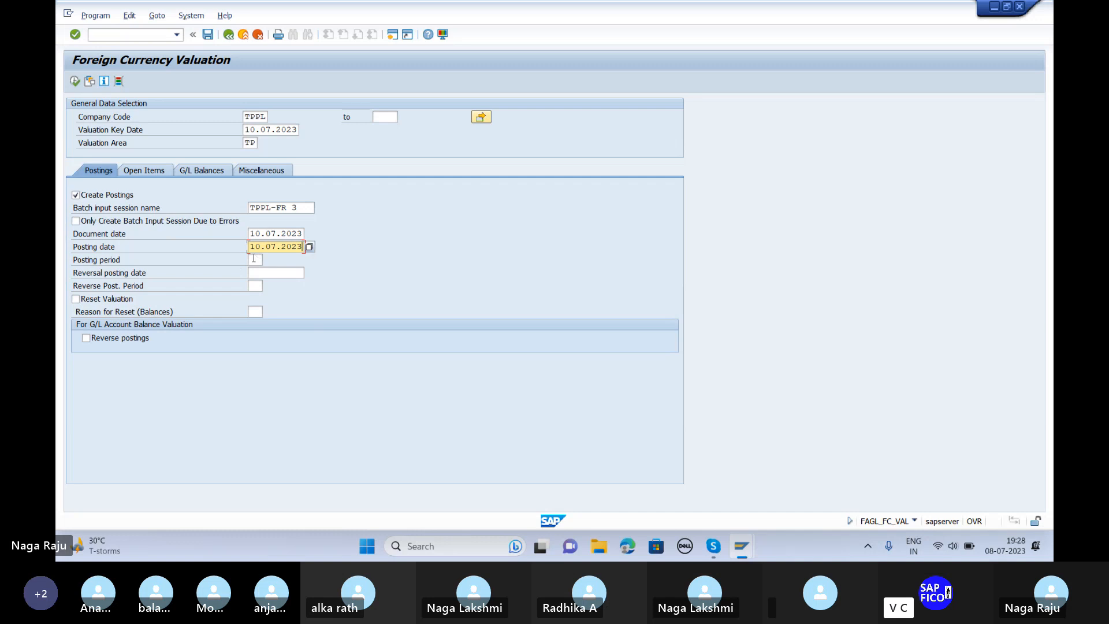
pyautogui.click(251, 259)
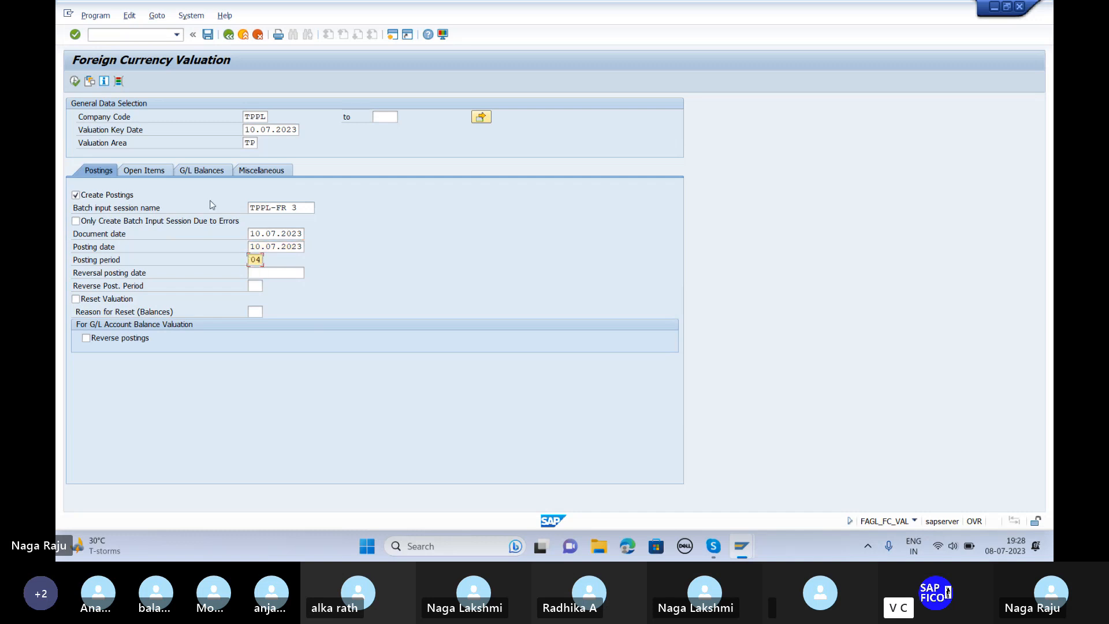
pyautogui.click(144, 170)
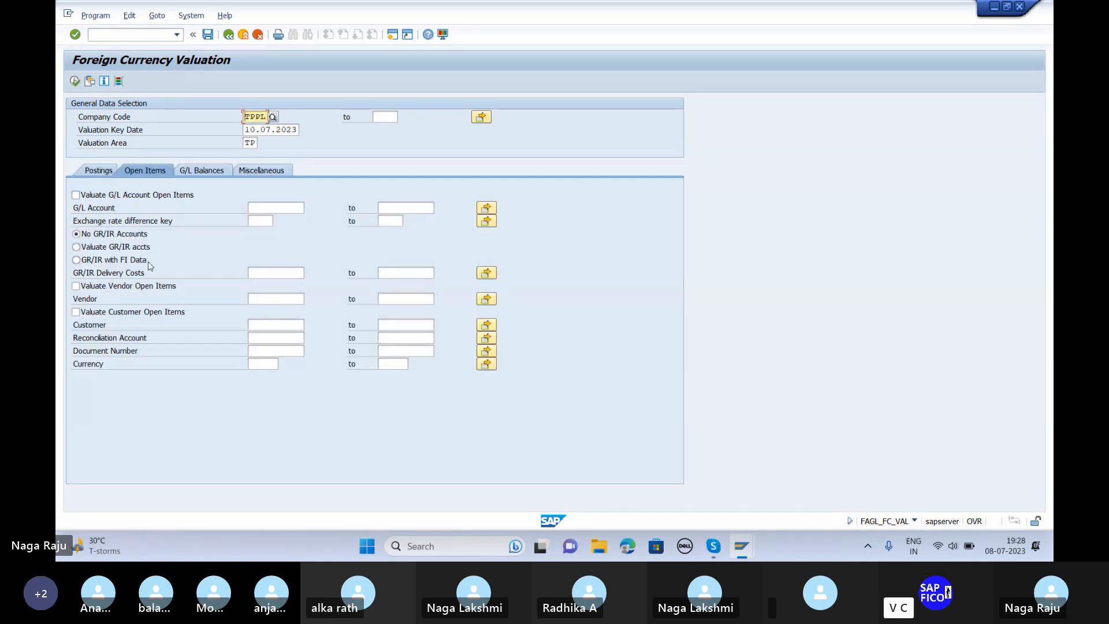
# Step: Include vendor open items in the valuation, limited to reconciliation account 601
pyautogui.click(74, 277)
pyautogui.click(76, 286)
pyautogui.click(298, 338)
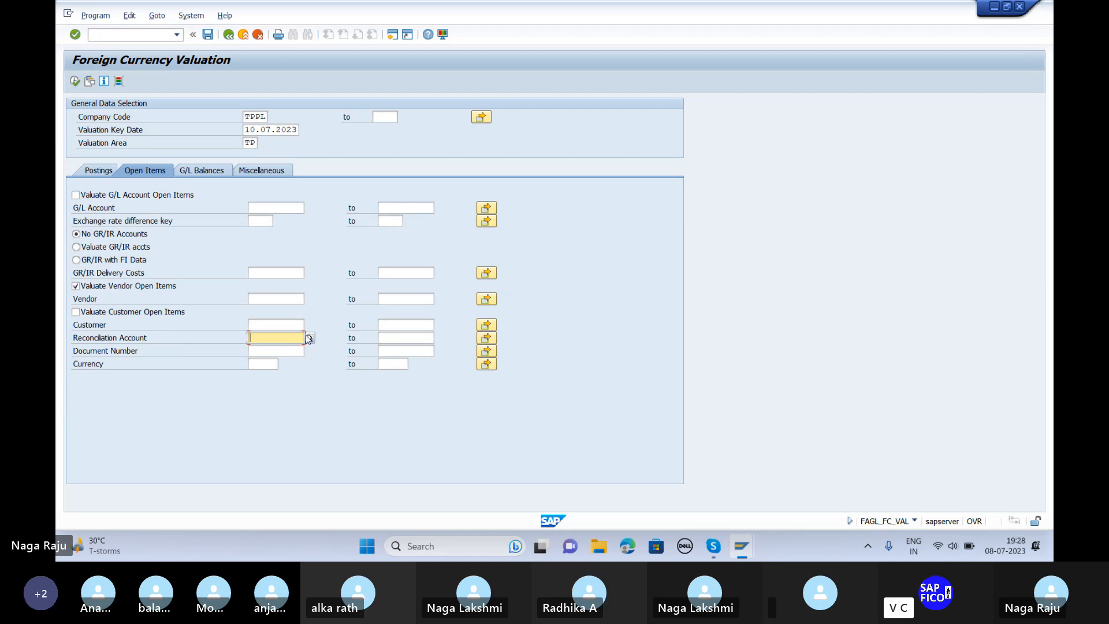
pyautogui.click(310, 338)
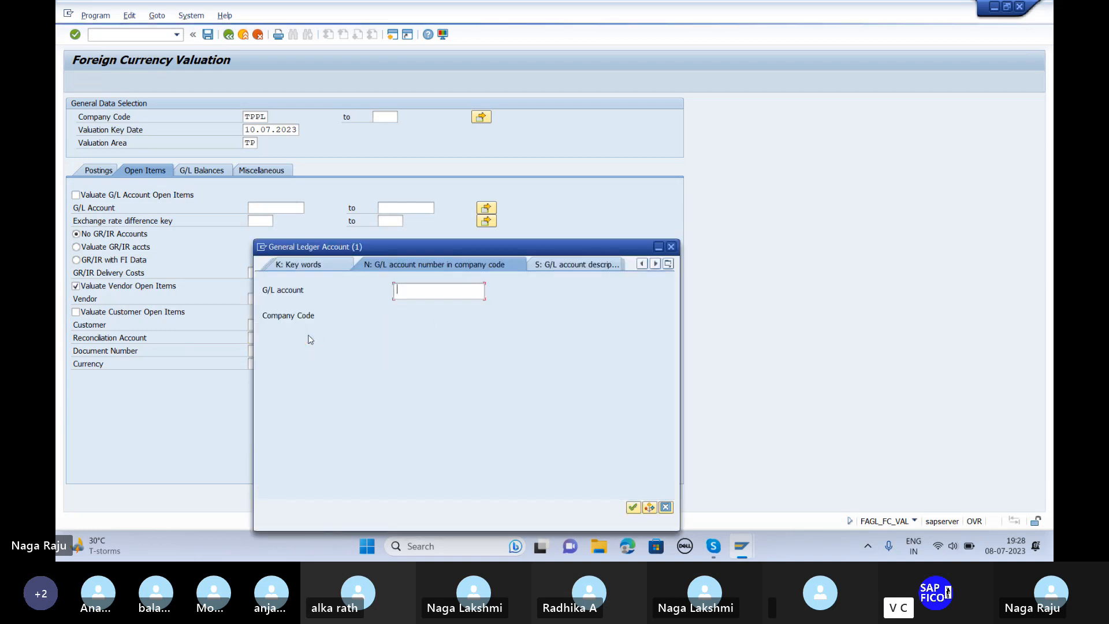
pyautogui.press('Return')
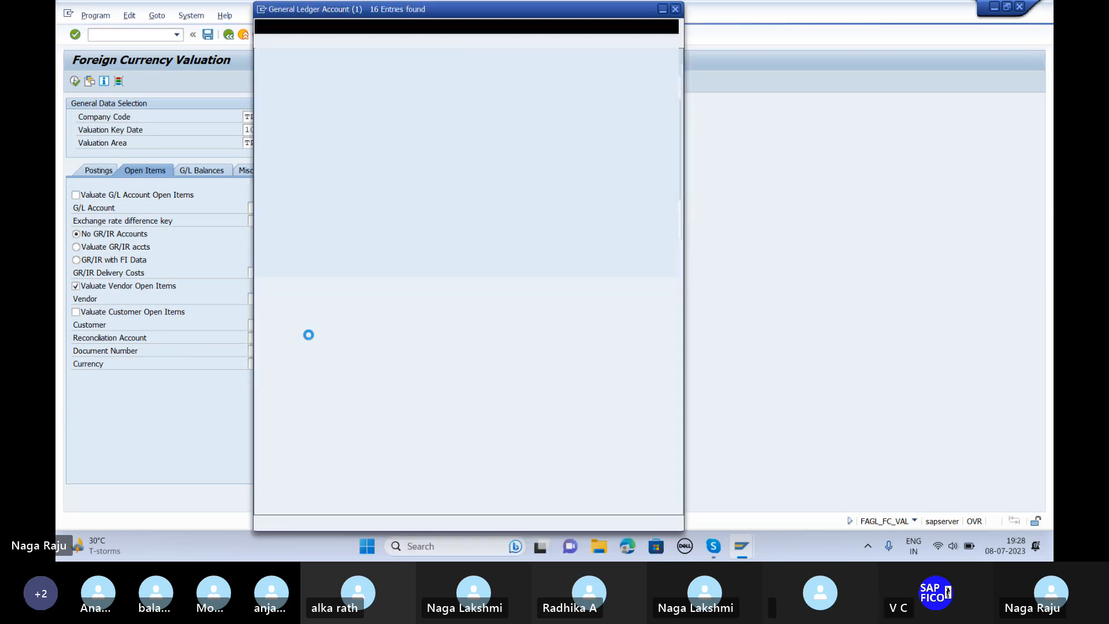
pyautogui.click(342, 96)
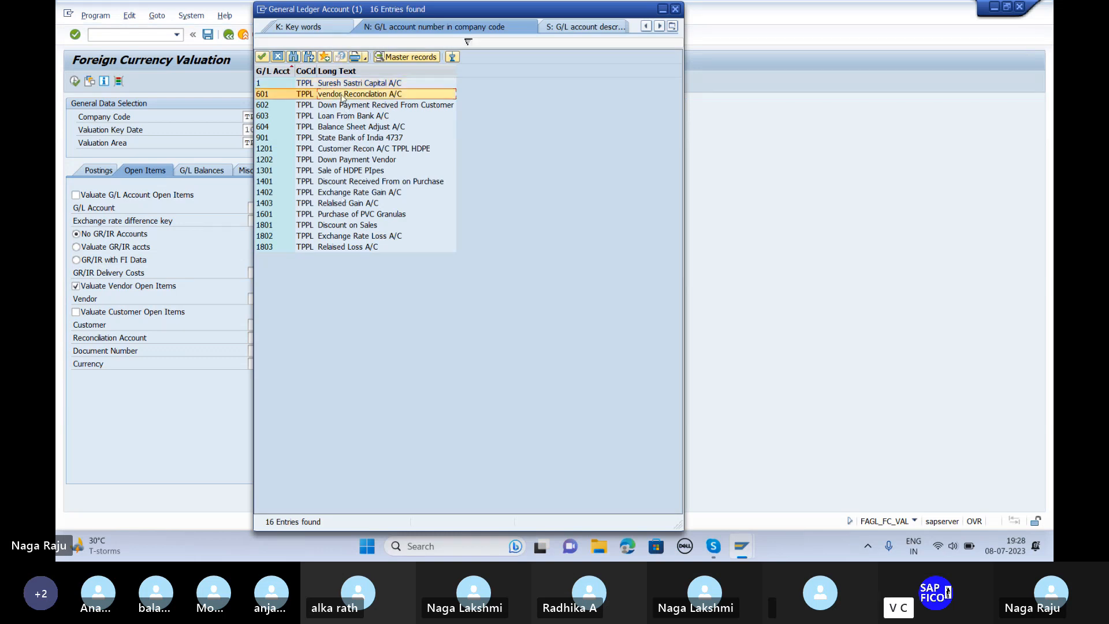
pyautogui.doubleClick(342, 96)
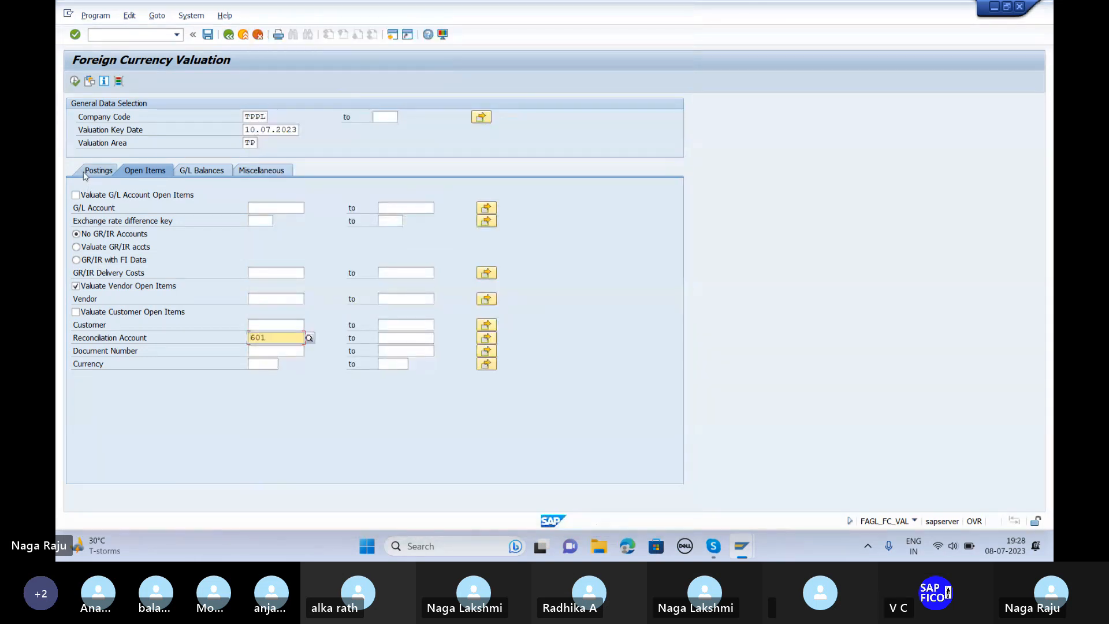
# Step: Save the selections as variant TPPL-FR 3, described 'Foreign Currency Revalution Re'
pyautogui.click(209, 37)
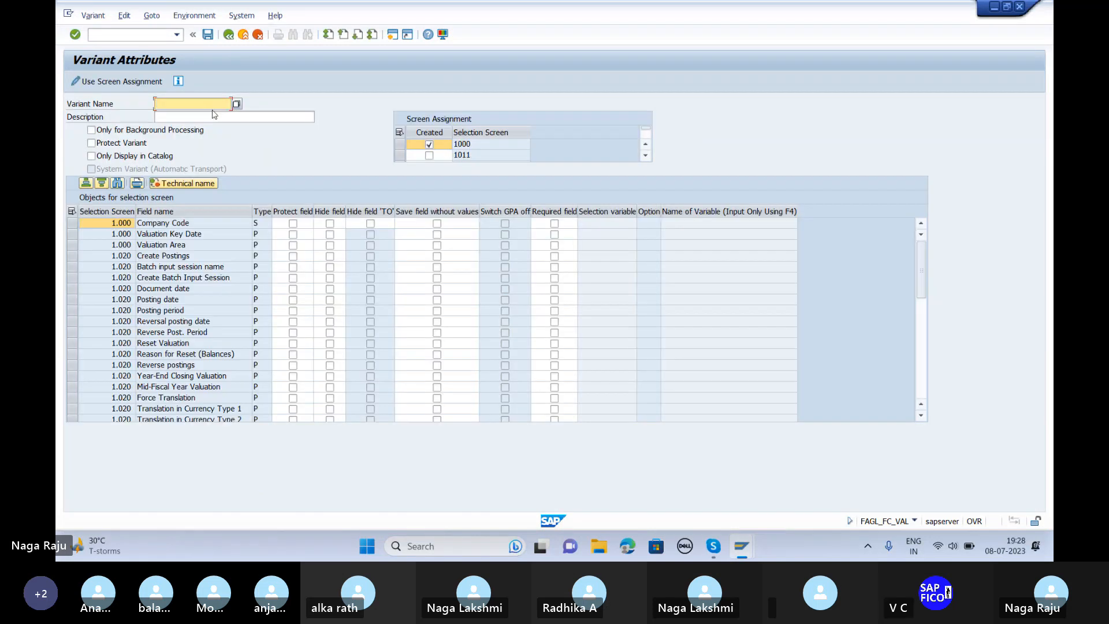
pyautogui.write('TPP')
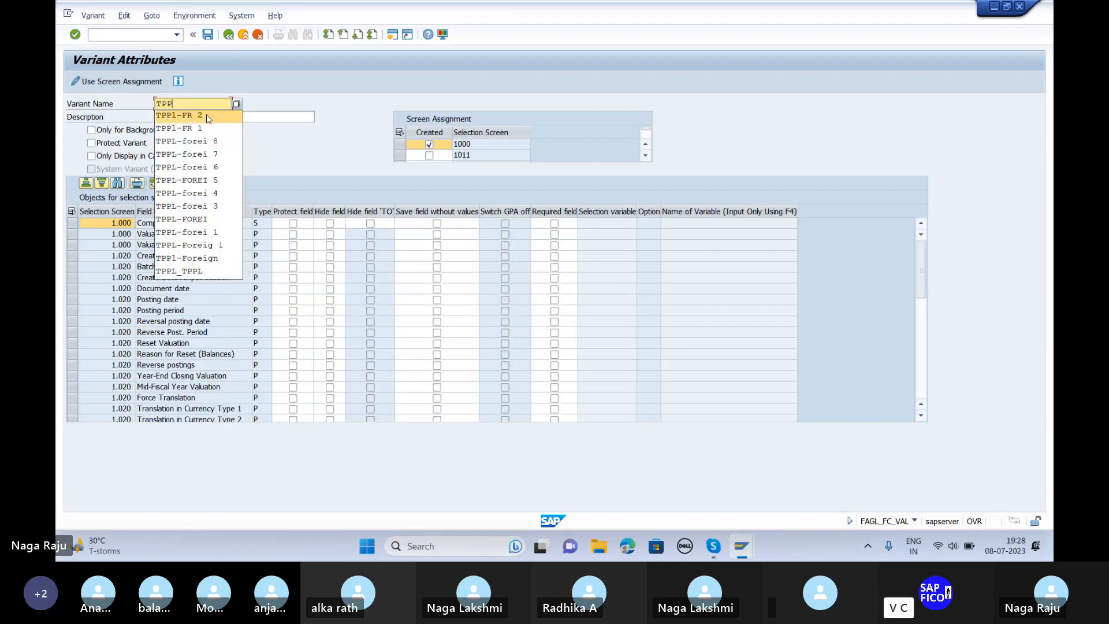
pyautogui.click(210, 115)
pyautogui.press('BackSpace')
pyautogui.write('3')
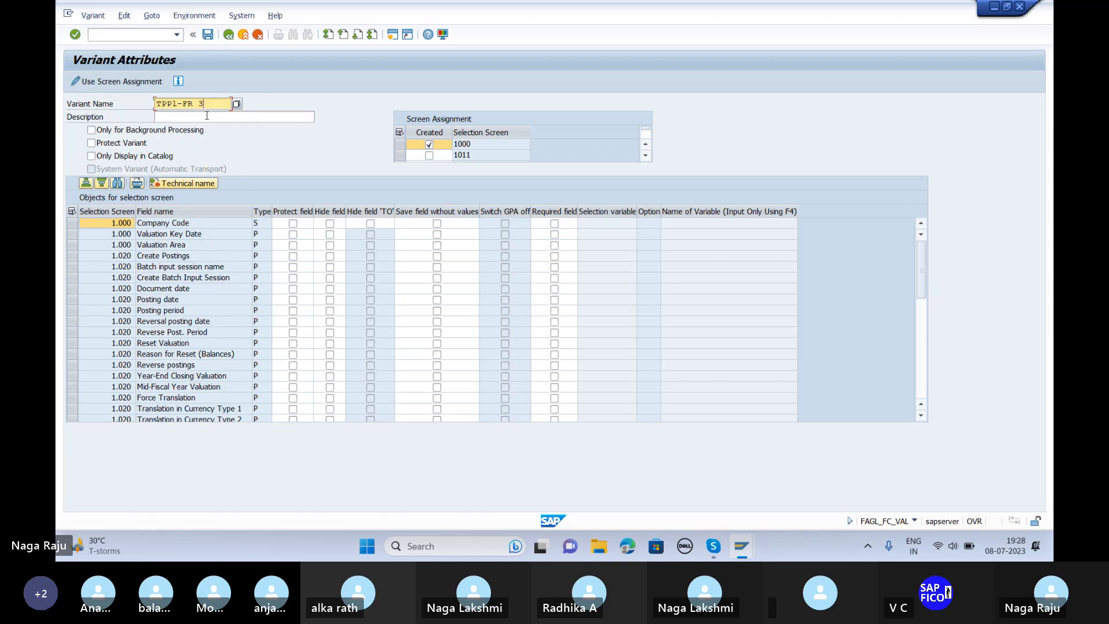
pyautogui.click(207, 116)
pyautogui.write('f')
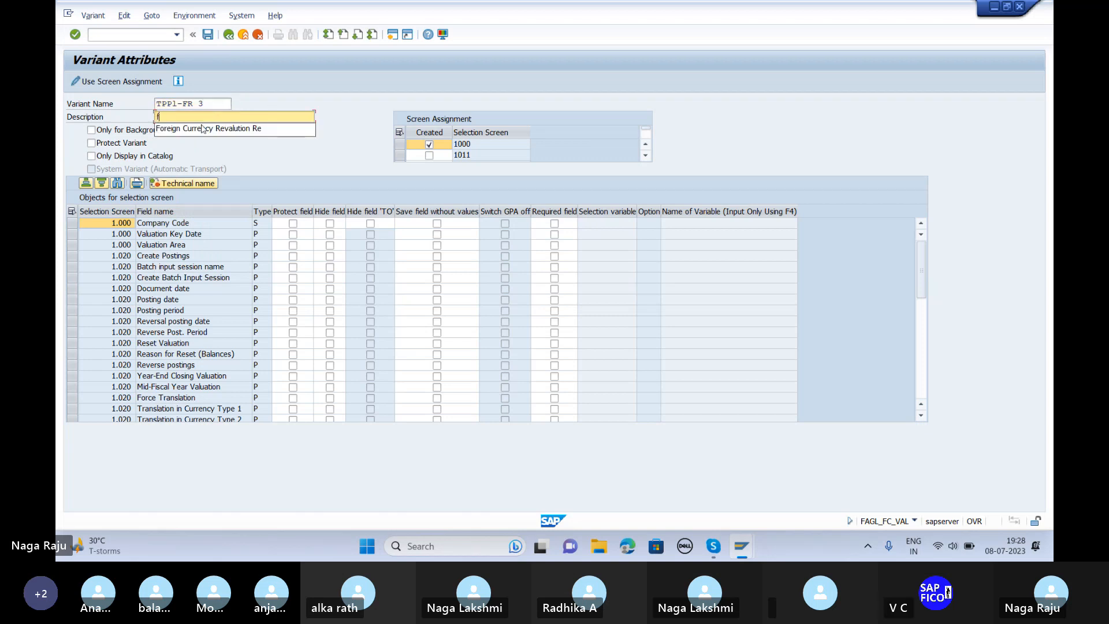
pyautogui.click(202, 128)
pyautogui.press('Return')
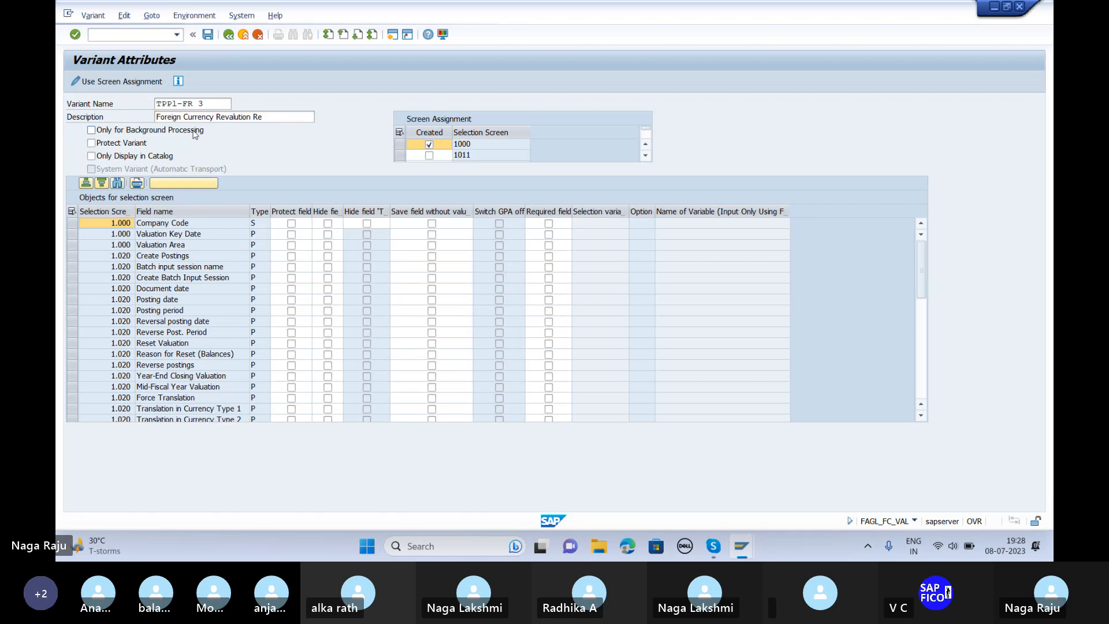
pyautogui.click(208, 36)
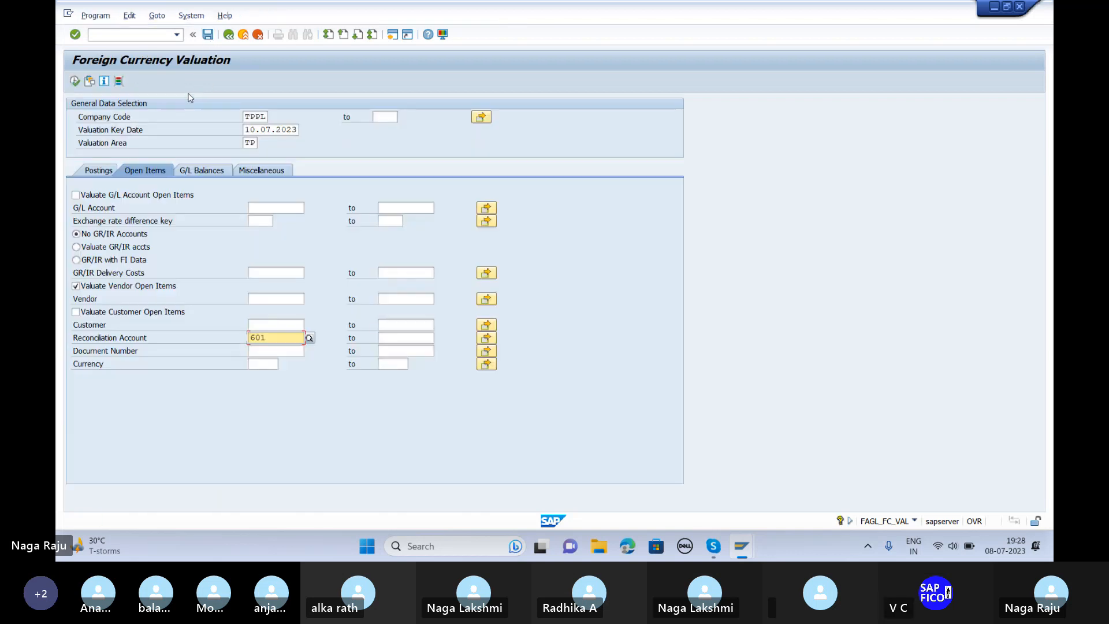
# Step: Run the valuation, review its 8,000.00 postings between 1403 and 604, then return to the menu
pyautogui.click(73, 81)
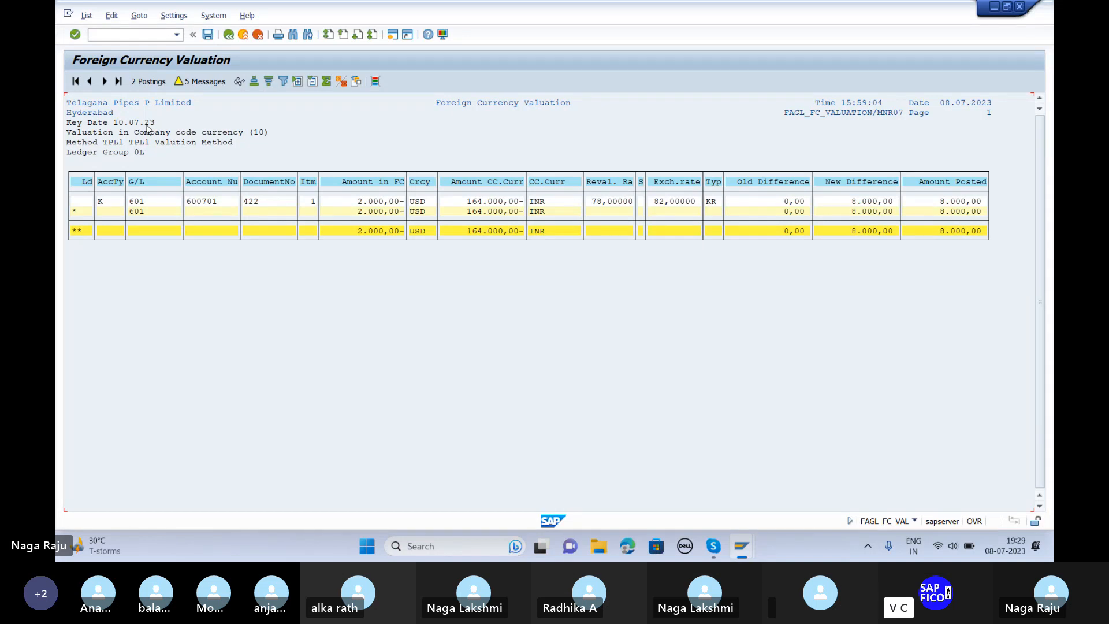
pyautogui.click(138, 81)
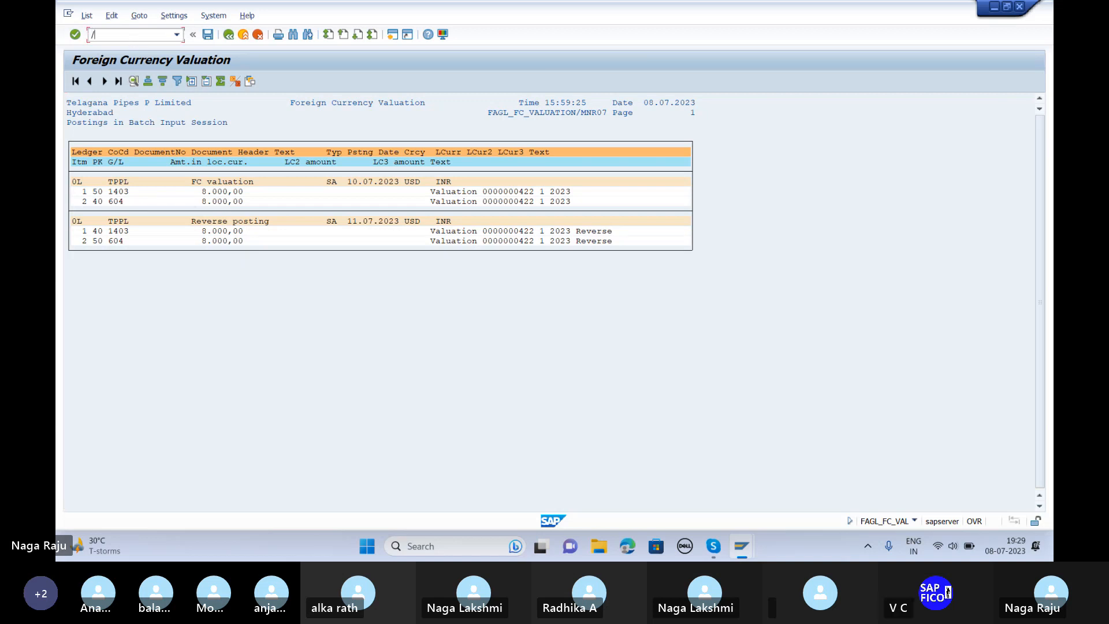
pyautogui.write('n')
pyautogui.press('Return')
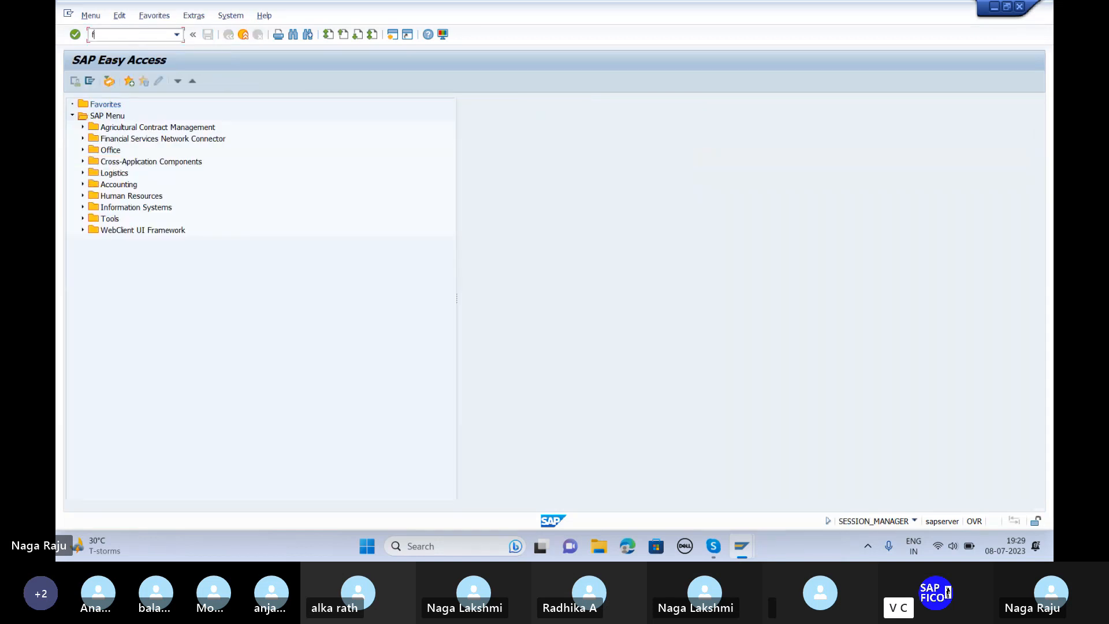
# Step: Start an F-53 outgoing payment dated 08.07.2023 in USD at exchange rate 78
pyautogui.write('f-53')
pyautogui.press('Return')
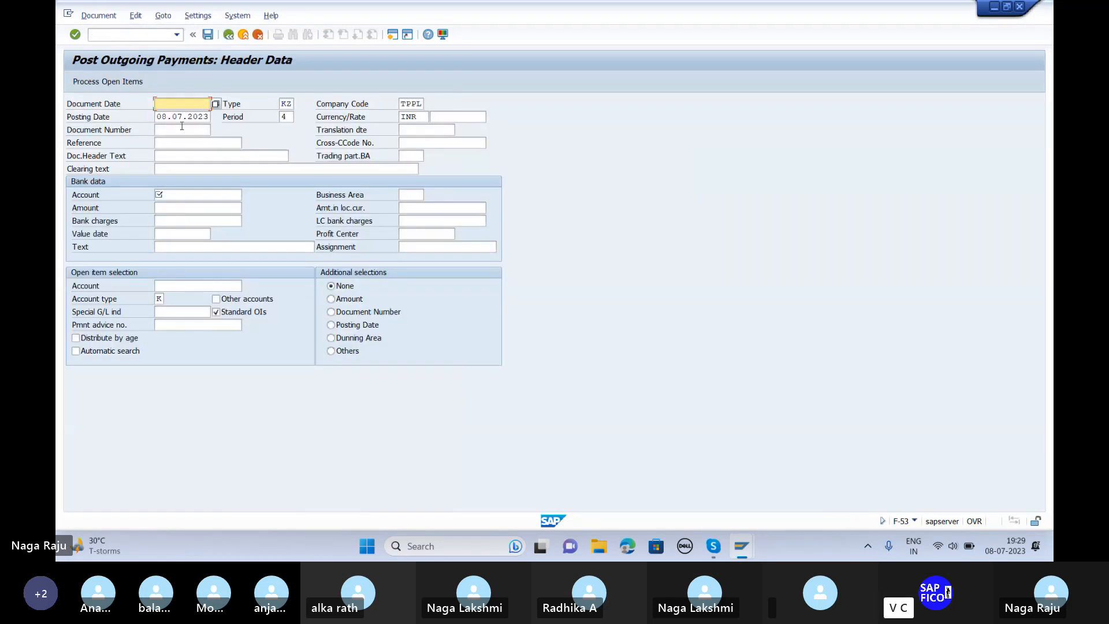
pyautogui.write('08.07.2023')
pyautogui.press('Tab')
pyautogui.press('Tab')
pyautogui.press('Tab')
pyautogui.press('Tab')
pyautogui.press('Tab')
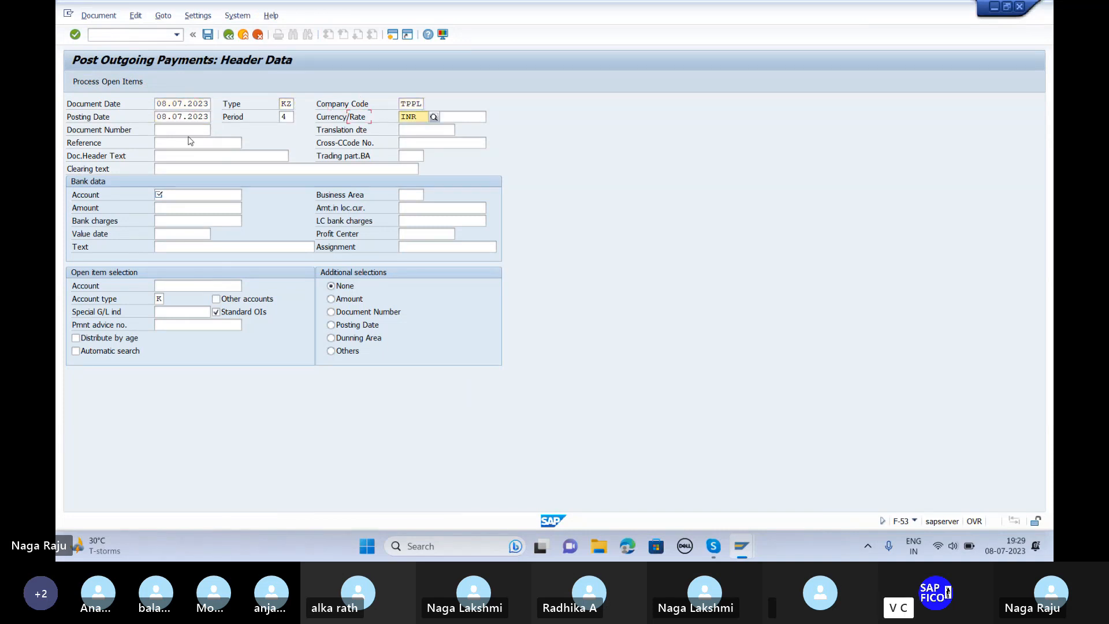
pyautogui.click(189, 137)
pyautogui.hotkey('shift', 'Tab')
pyautogui.hotkey('shift', 'Tab')
pyautogui.press('Delete')
pyautogui.press('Delete')
pyautogui.press('Delete')
pyautogui.write('USD')
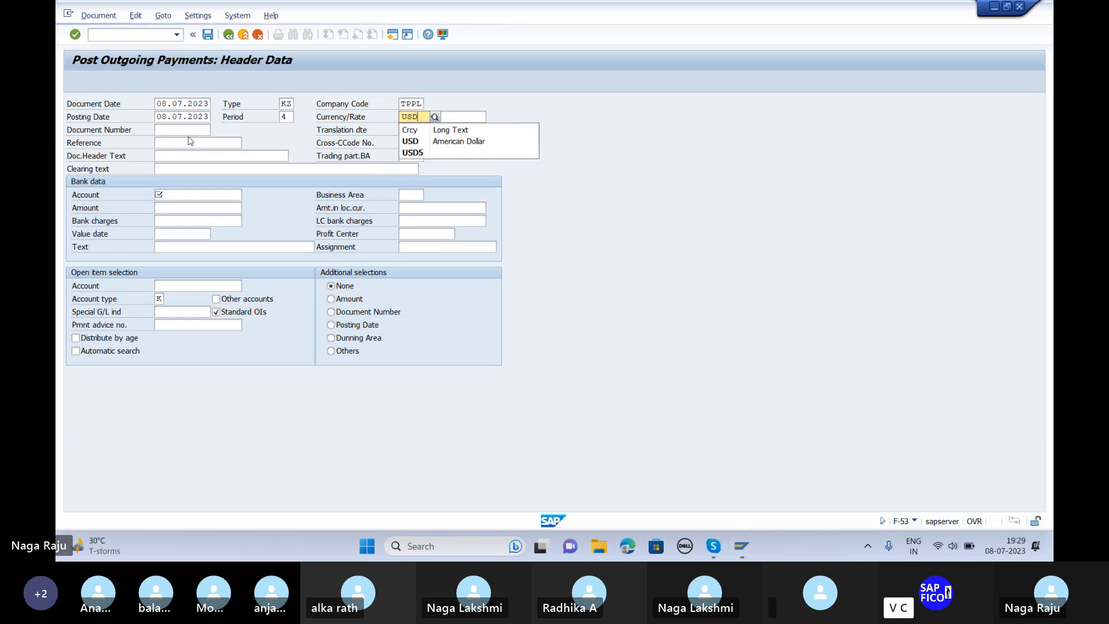
pyautogui.press('Tab')
pyautogui.write('78')
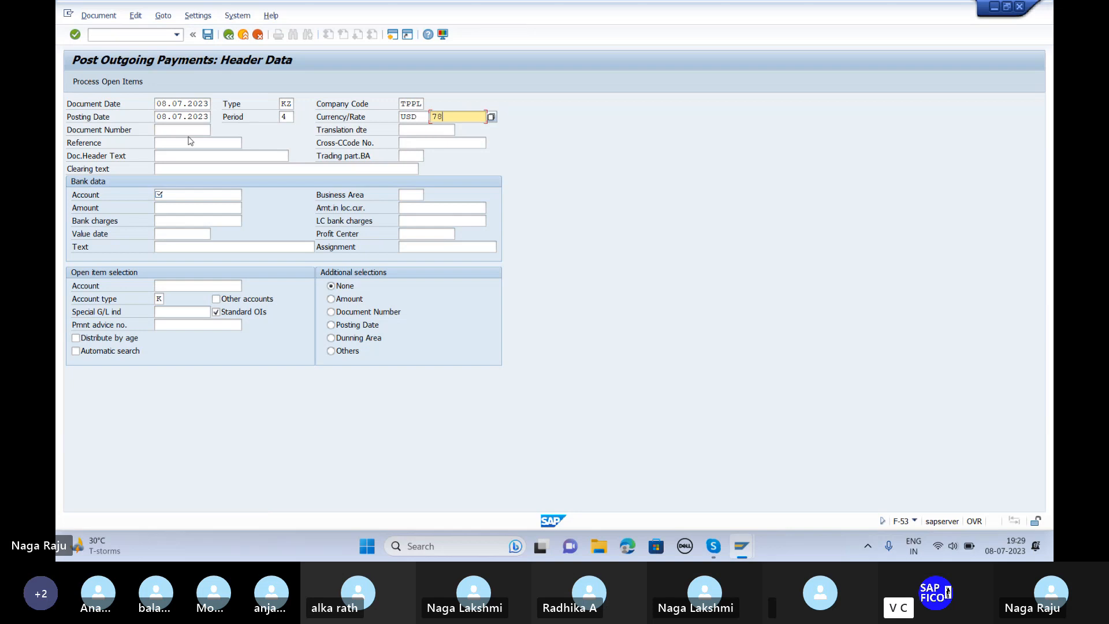
# Step: Enter clearing text 'USD Payment', bank account 901 and a payment amount of 2000
pyautogui.click(179, 172)
pyautogui.write('US')
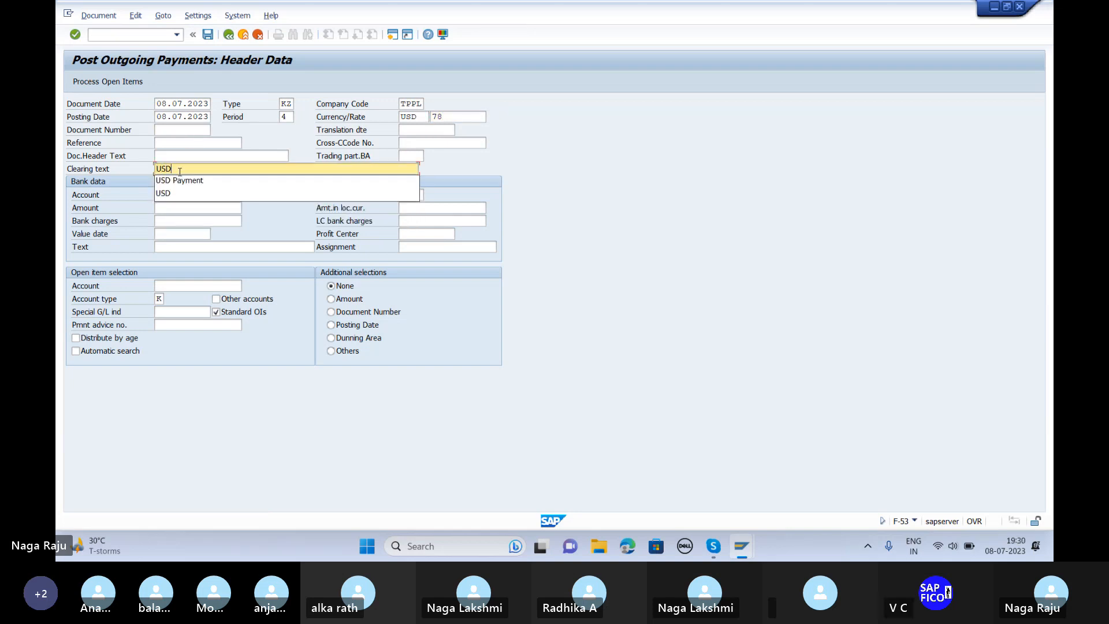
pyautogui.write('D')
pyautogui.click(179, 181)
pyautogui.click(179, 195)
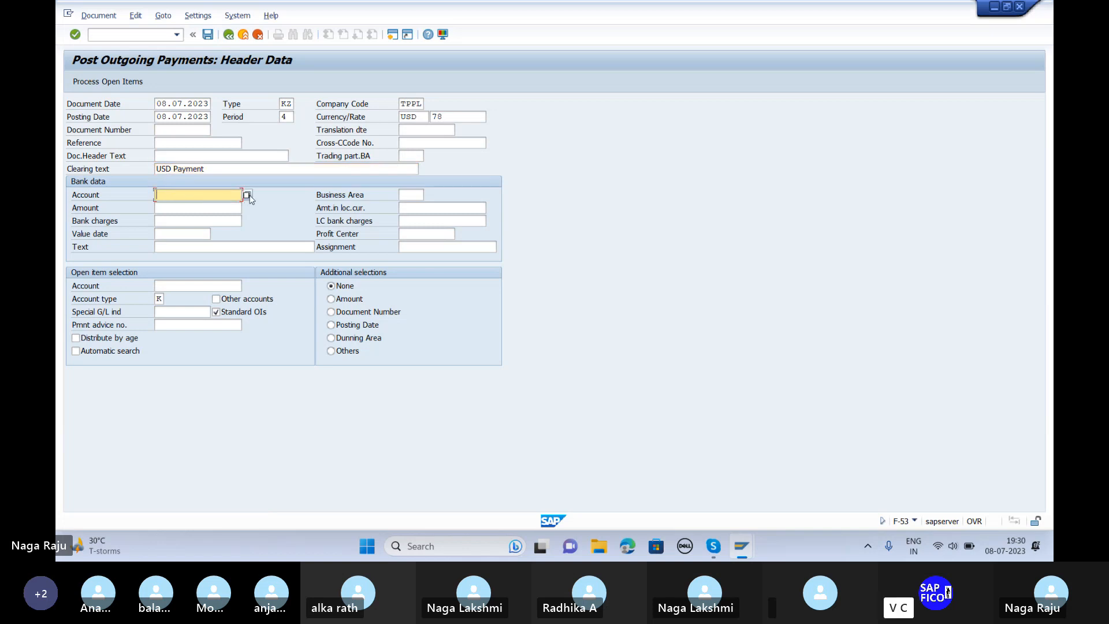
pyautogui.click(248, 196)
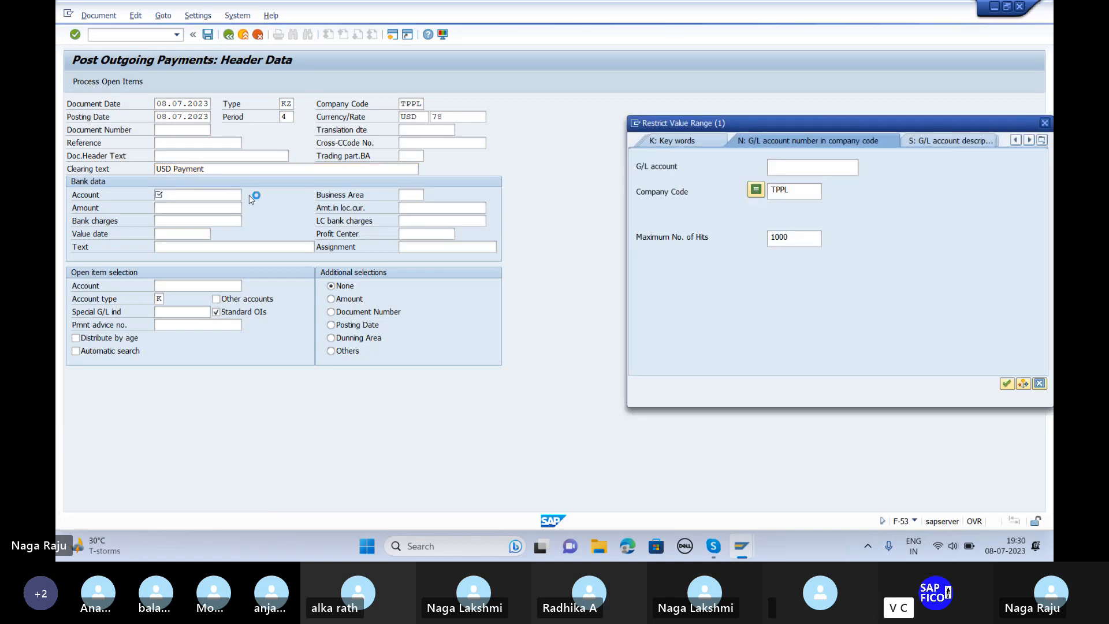
pyautogui.press('Return')
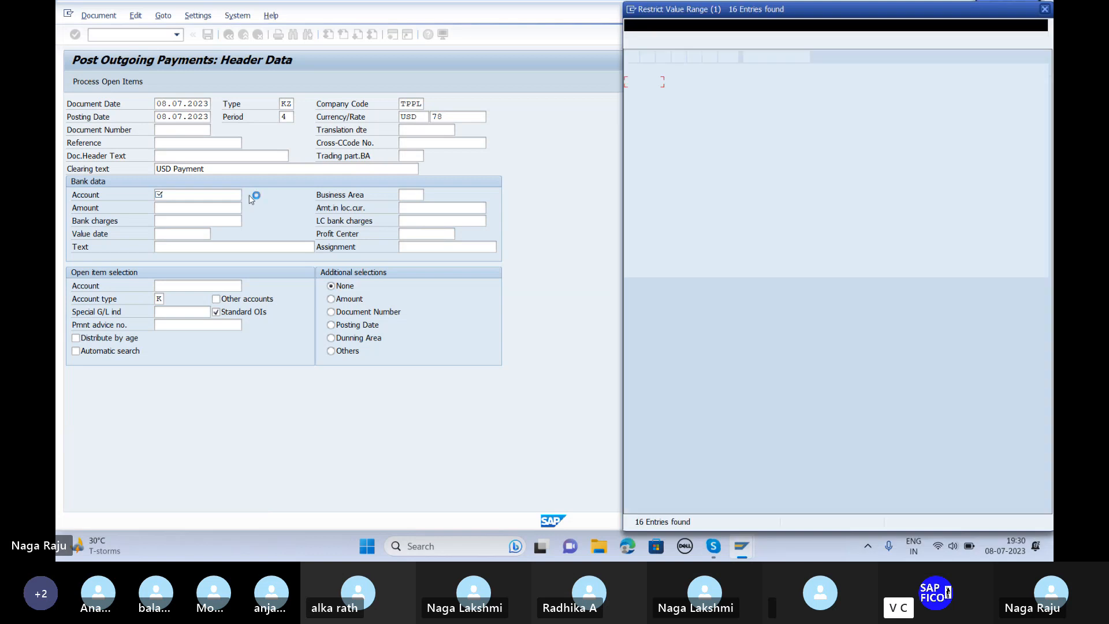
pyautogui.click(688, 139)
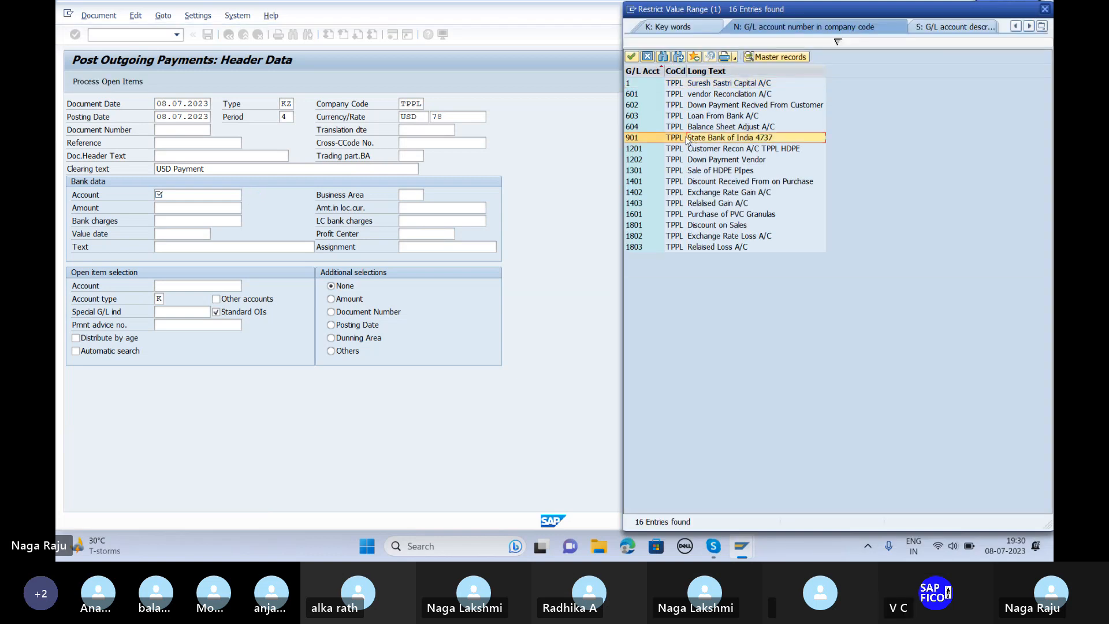
pyautogui.doubleClick(688, 139)
pyautogui.press('Tab')
pyautogui.press('Tab')
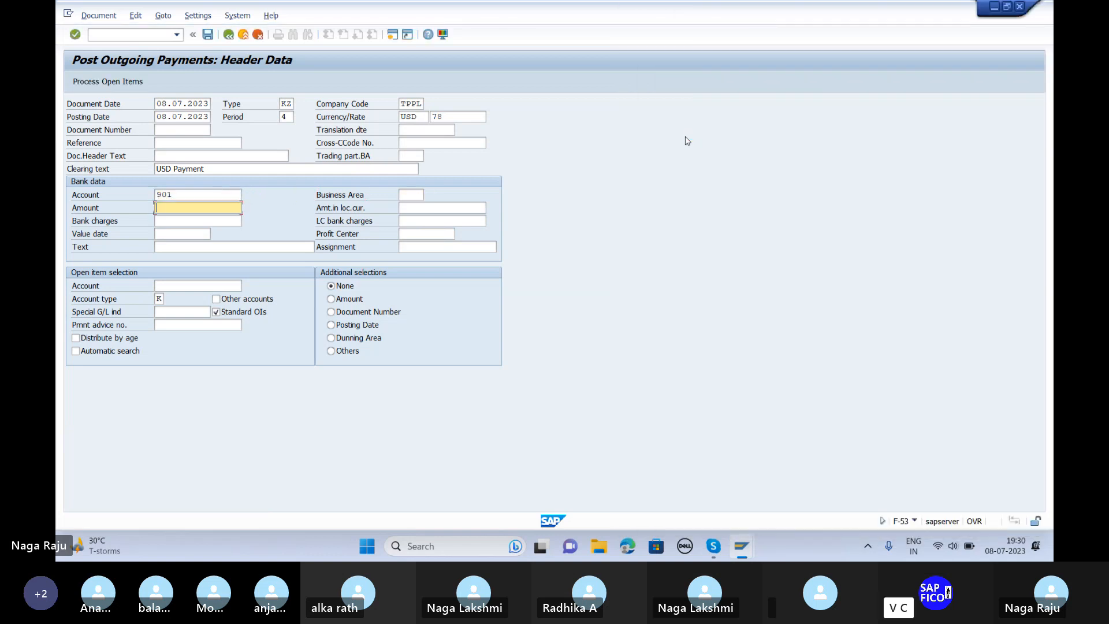
pyautogui.write('2000')
pyautogui.press('Tab')
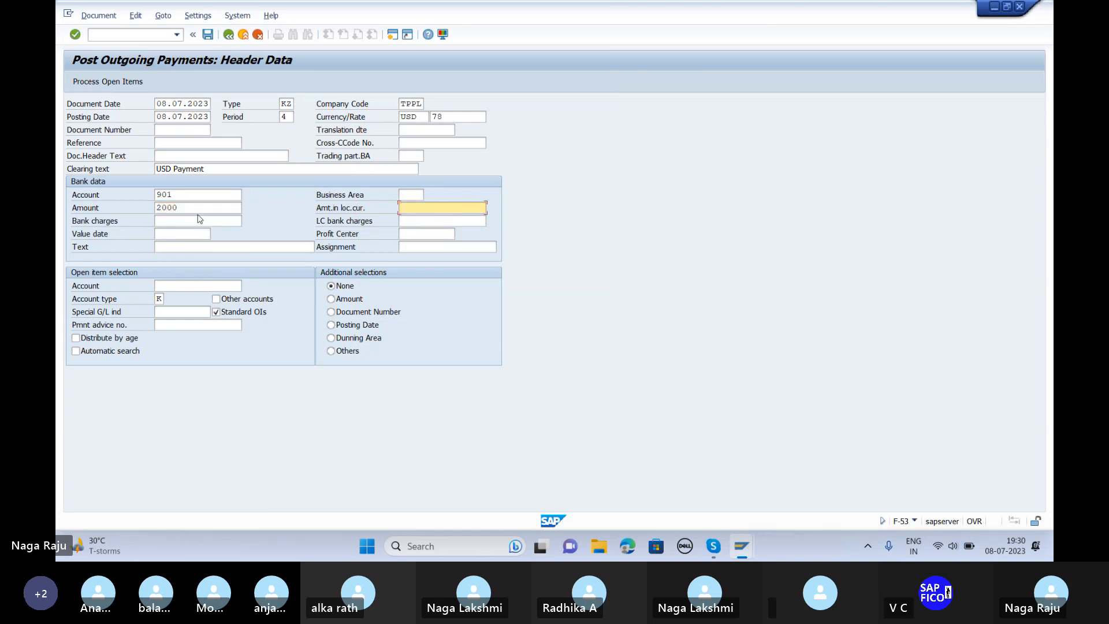
# Step: Add item text USD and vendor 600701, then check the header entries
pyautogui.click(184, 245)
pyautogui.write('US')
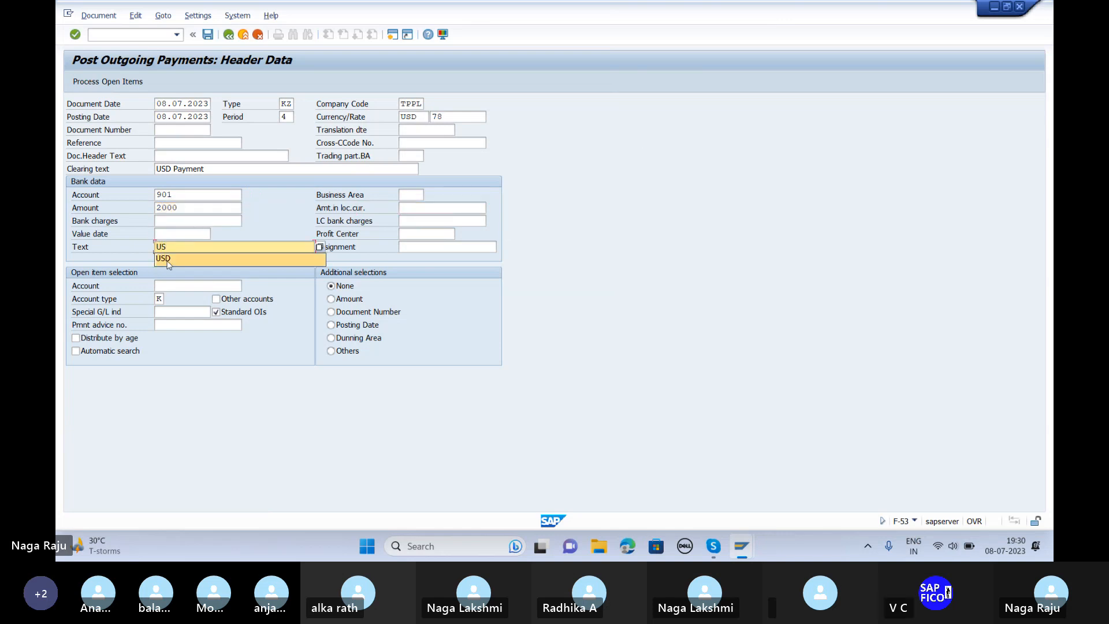
pyautogui.click(166, 259)
pyautogui.click(171, 284)
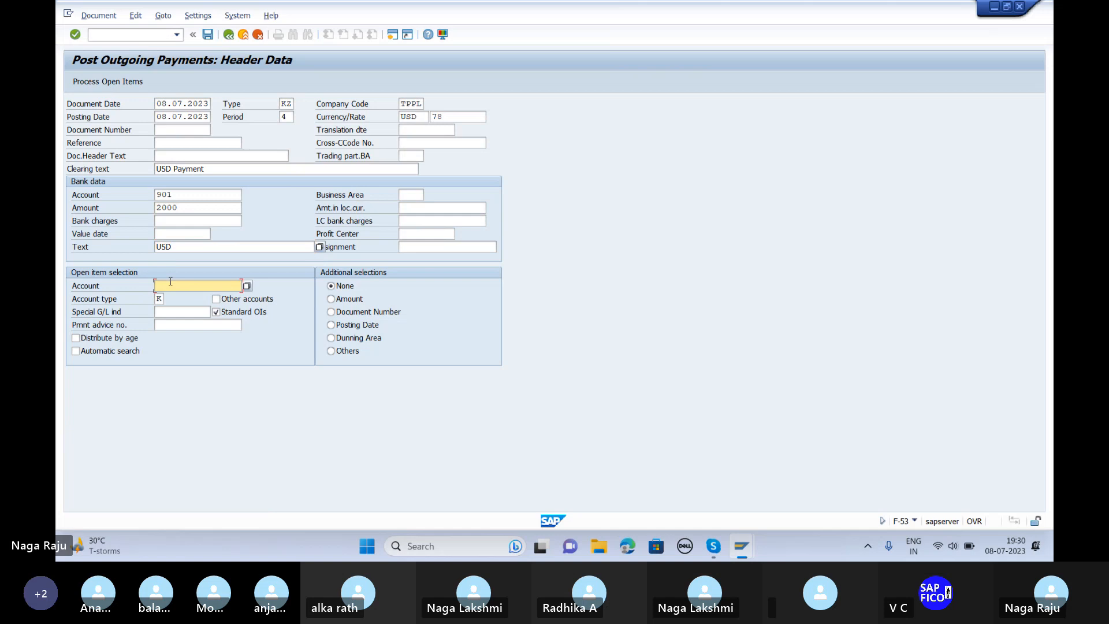
pyautogui.click(247, 287)
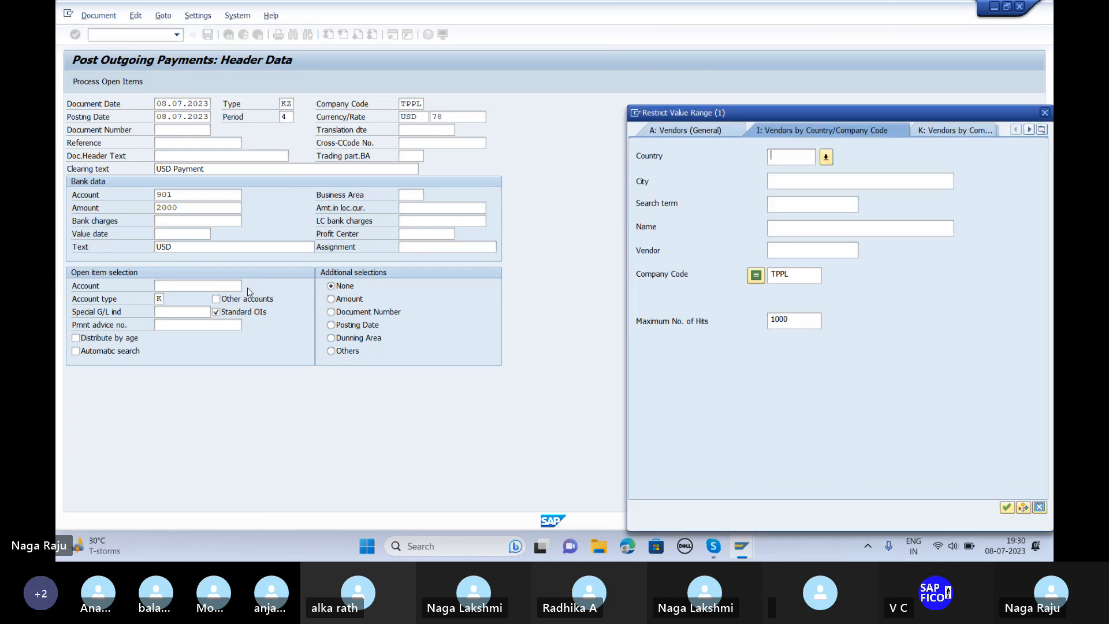
pyautogui.press('Return')
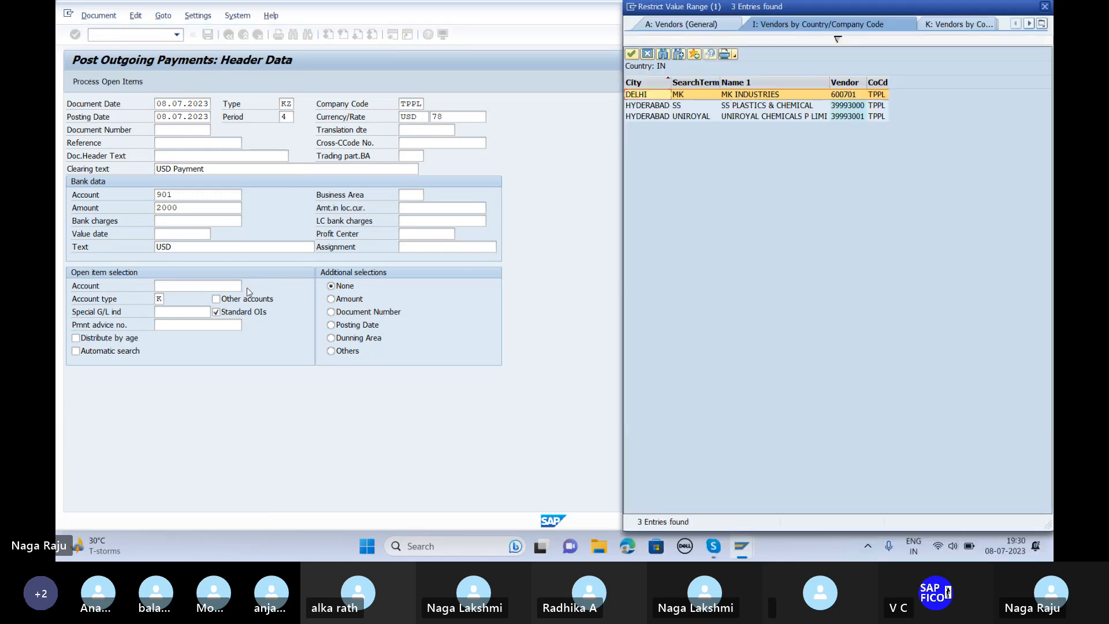
pyautogui.press('Escape')
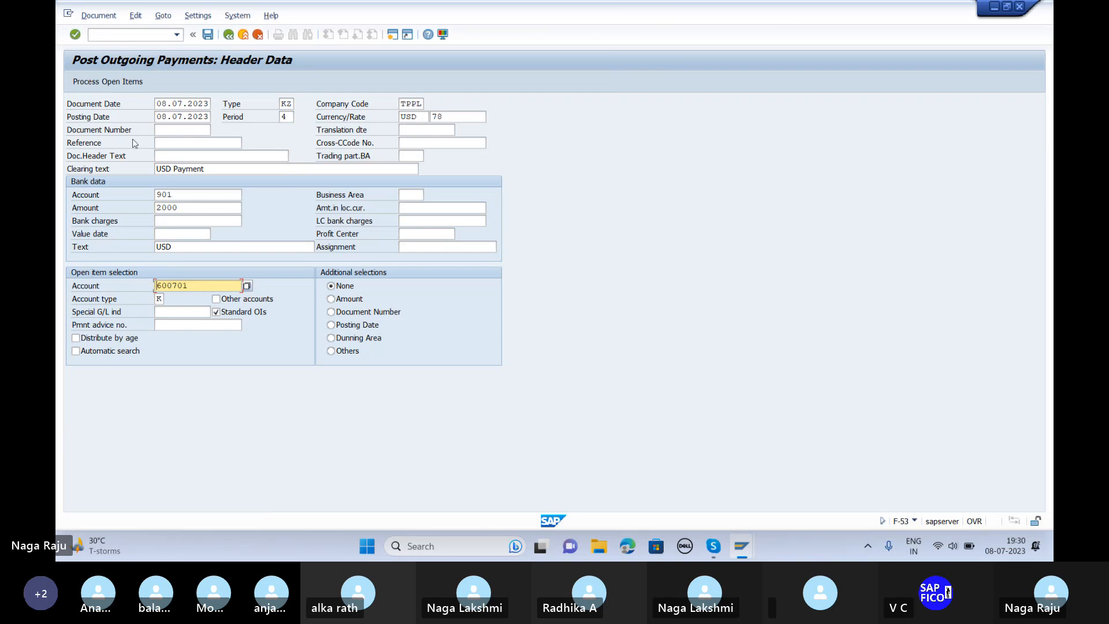
pyautogui.press('Return')
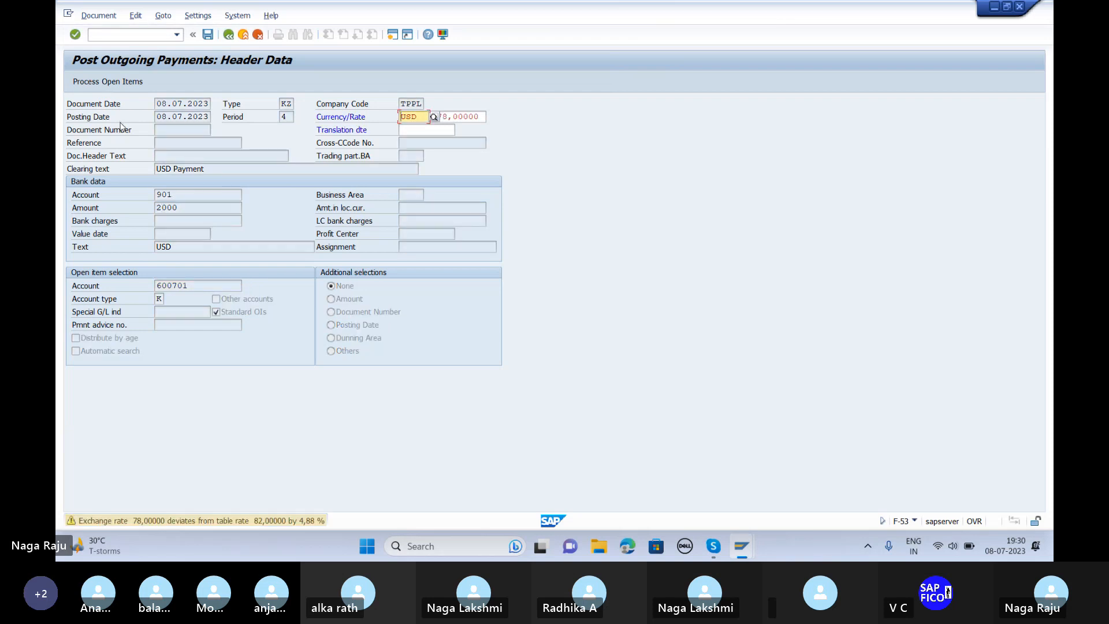
# Step: Process the vendor's open item 422 and post the payment as document 619
pyautogui.press('Return')
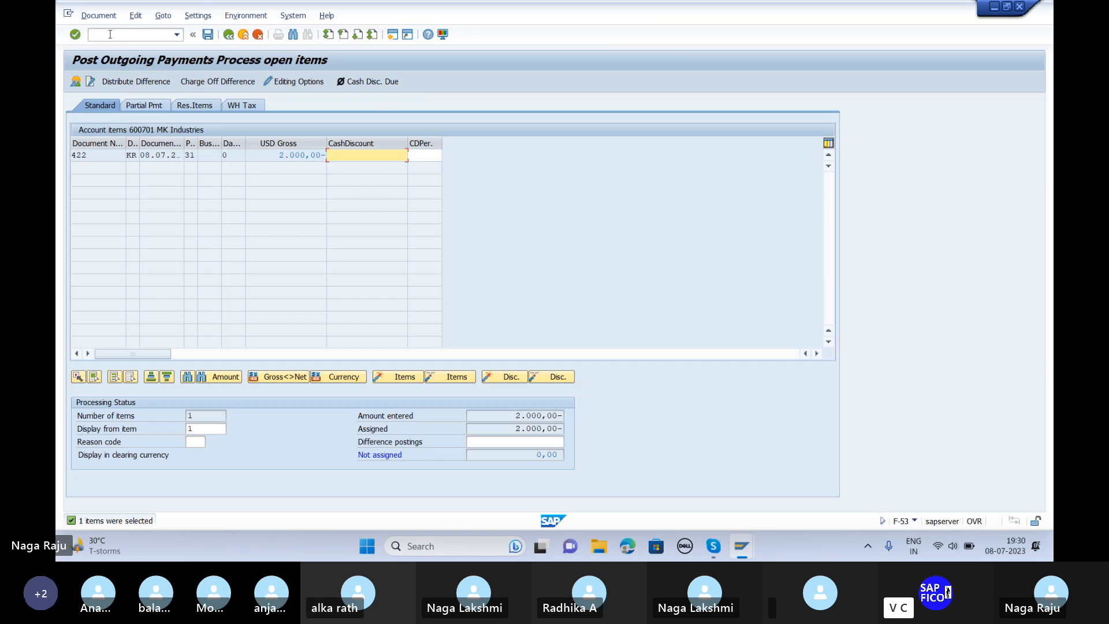
pyautogui.click(208, 36)
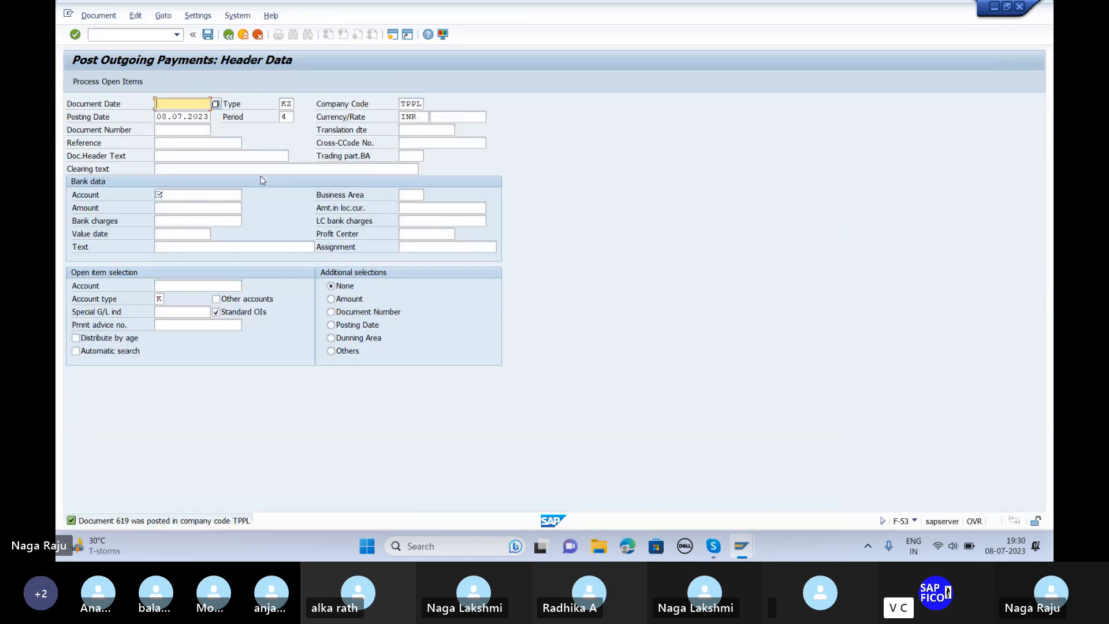
pyautogui.click(99, 19)
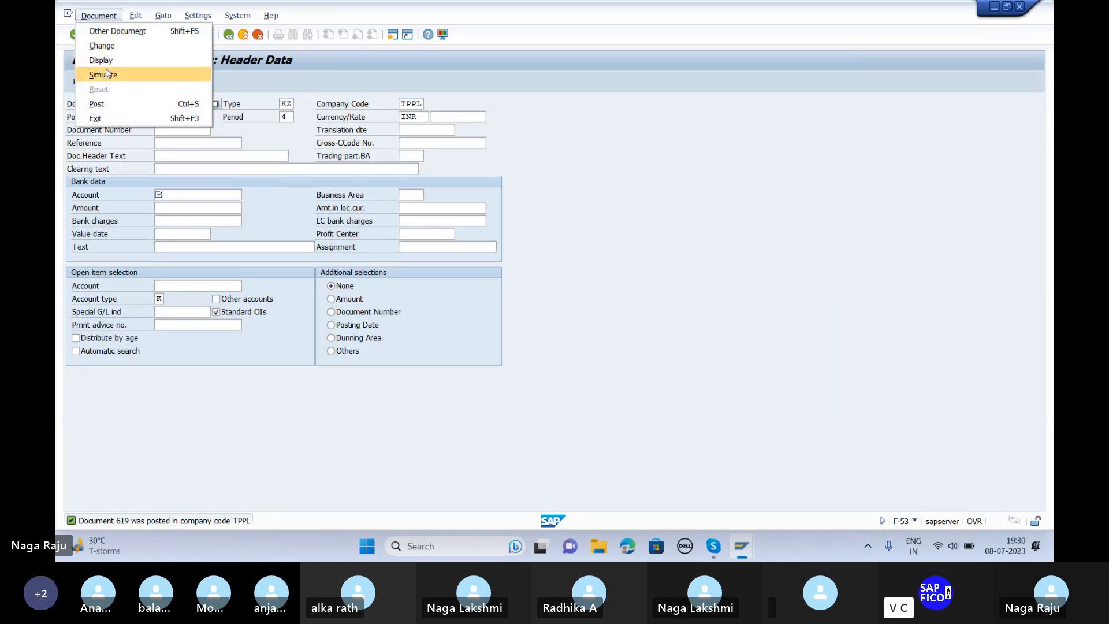
# Step: Display document 619 in INR, showing the 8,000.00 realised gain on account 1403
pyautogui.click(108, 63)
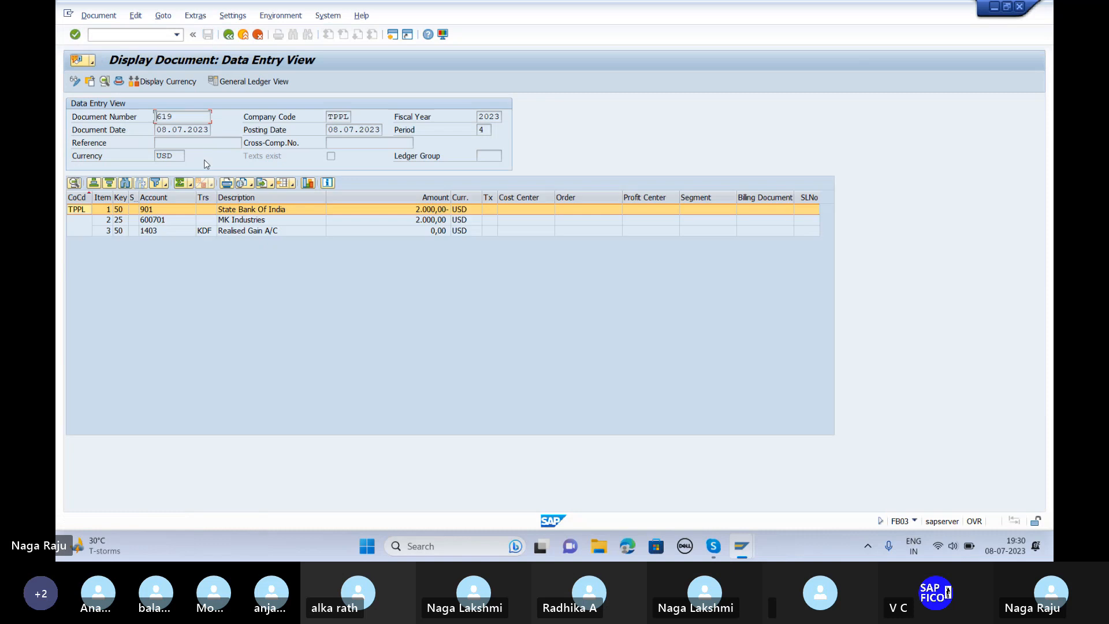
pyautogui.click(165, 82)
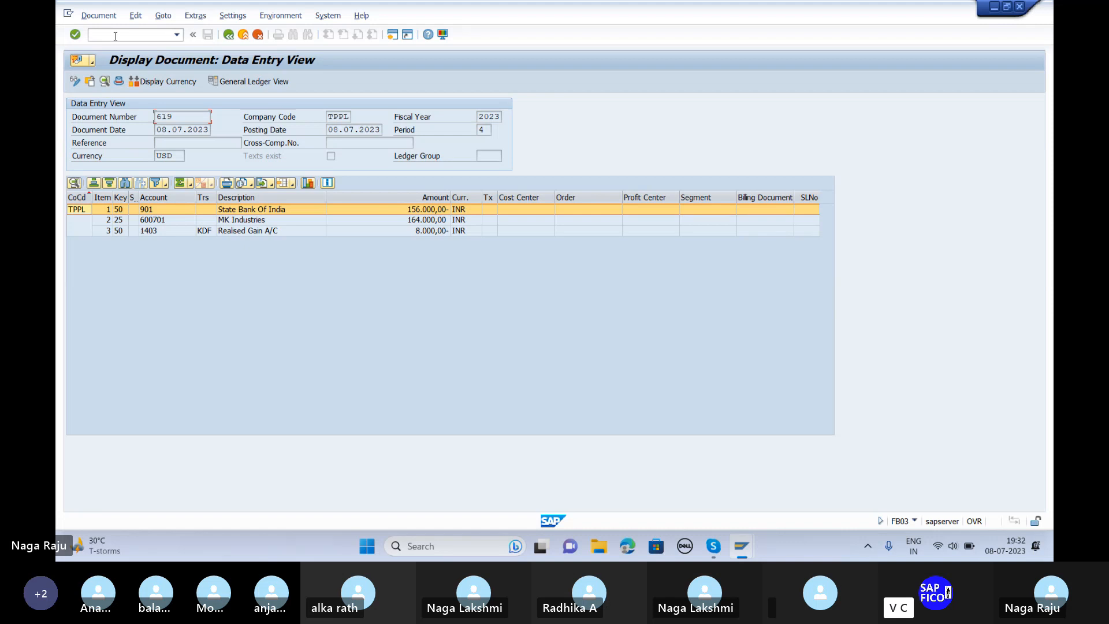
pyautogui.click(115, 35)
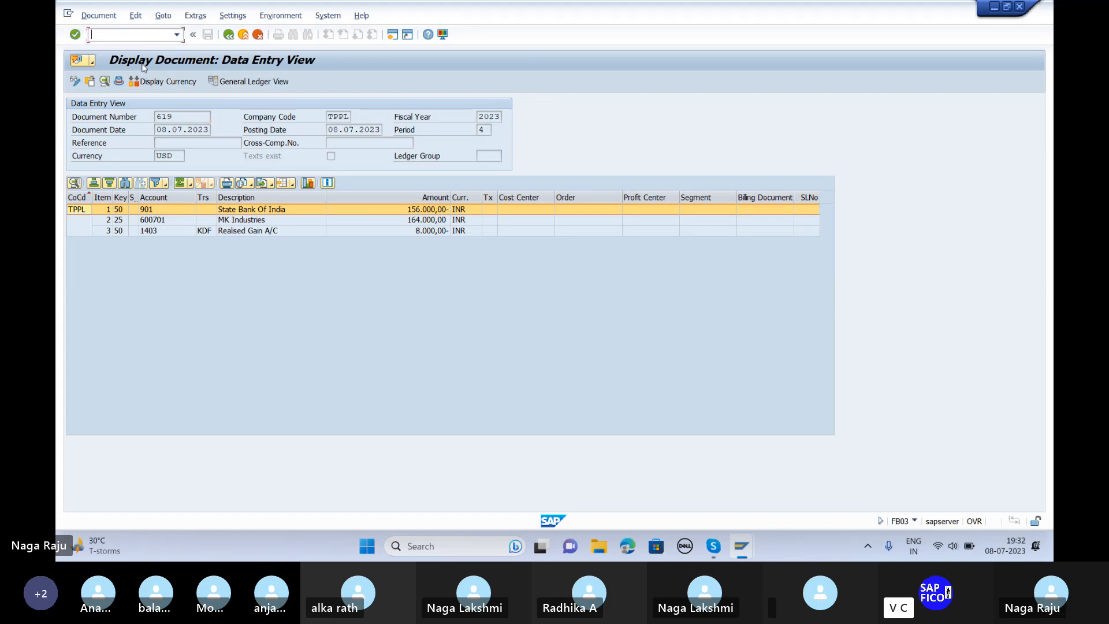